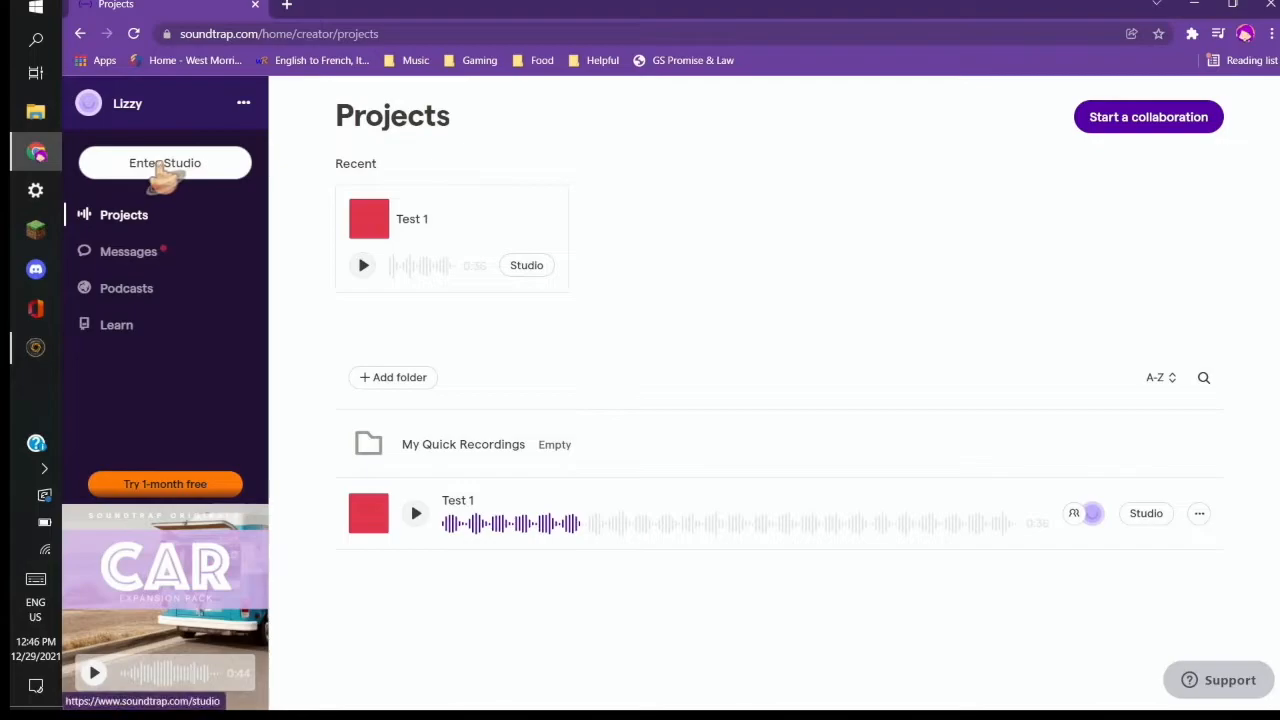
# Step: Enter the studio and start a new music project
pyautogui.click(160, 172)
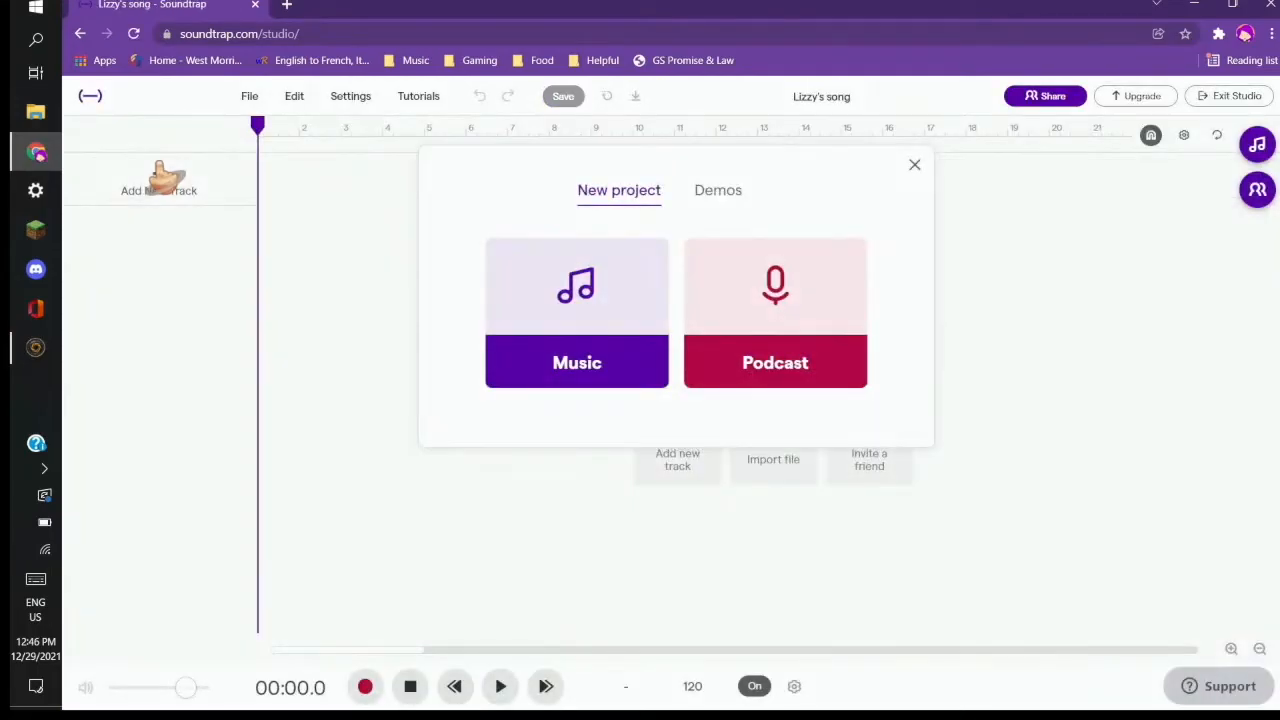
pyautogui.click(631, 341)
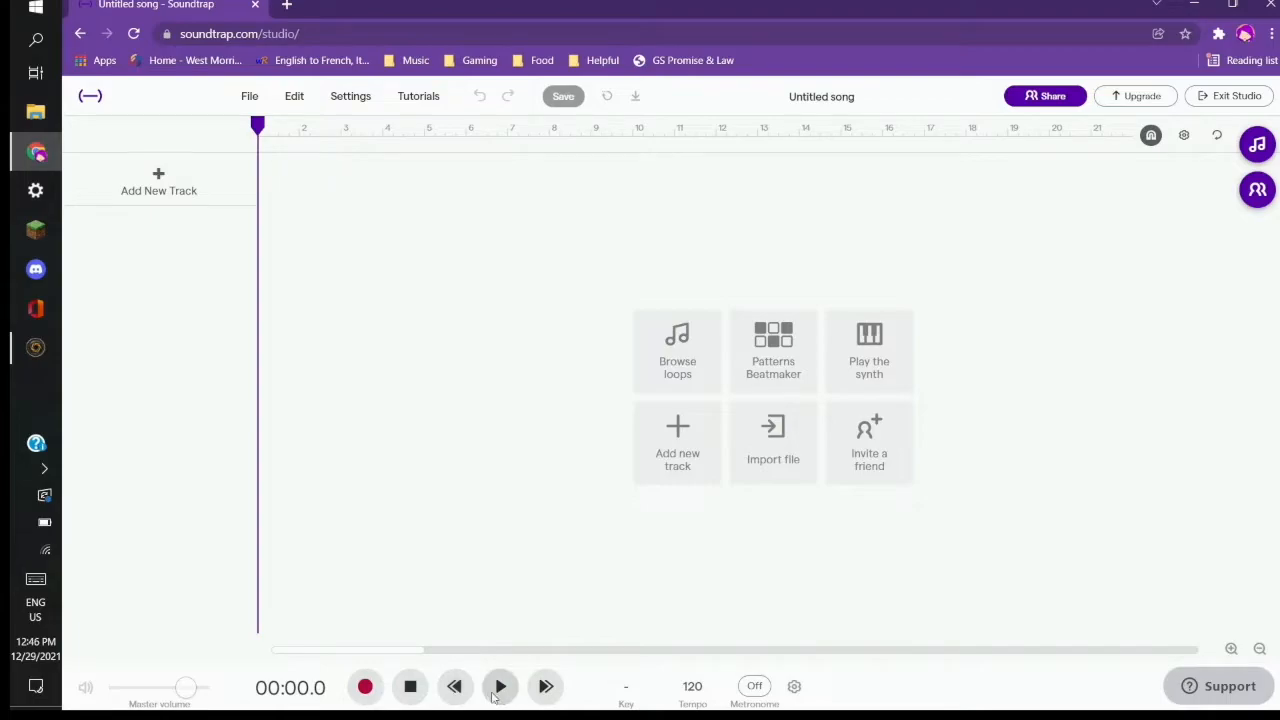
# Step: Look over the available song keys and set the project tempo to 80 BPM
pyautogui.click(628, 692)
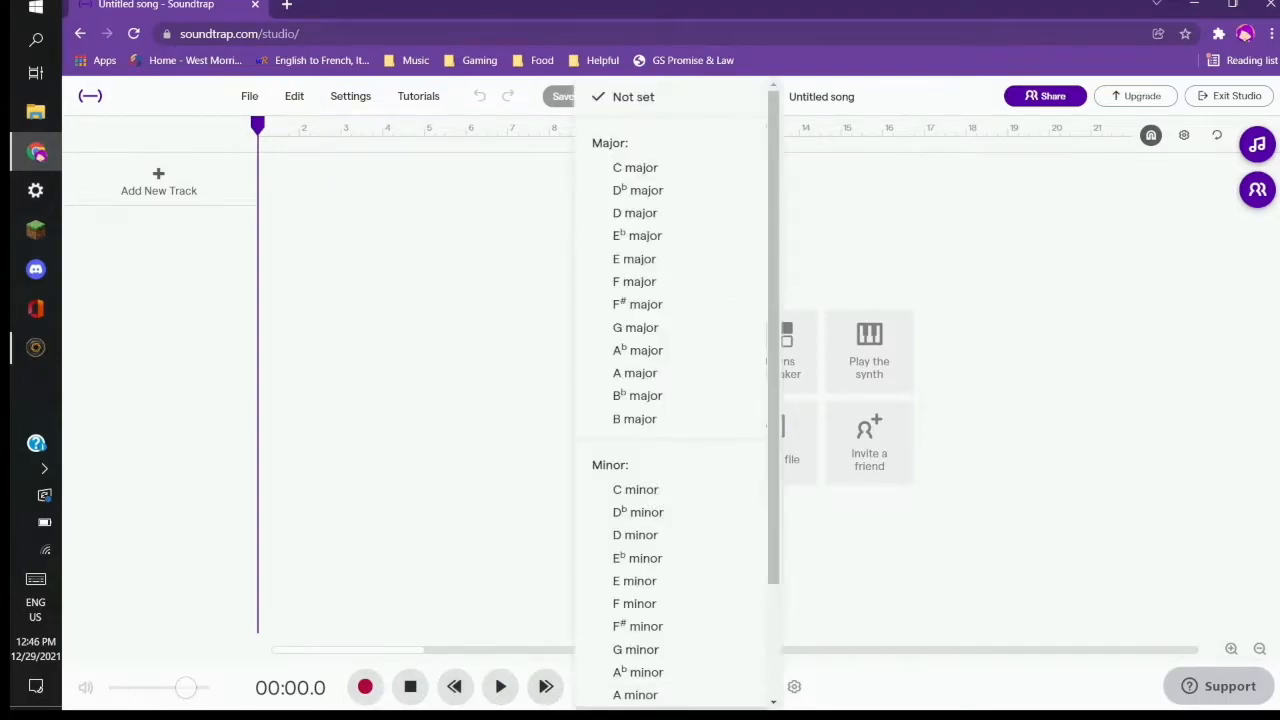
pyautogui.click(896, 692)
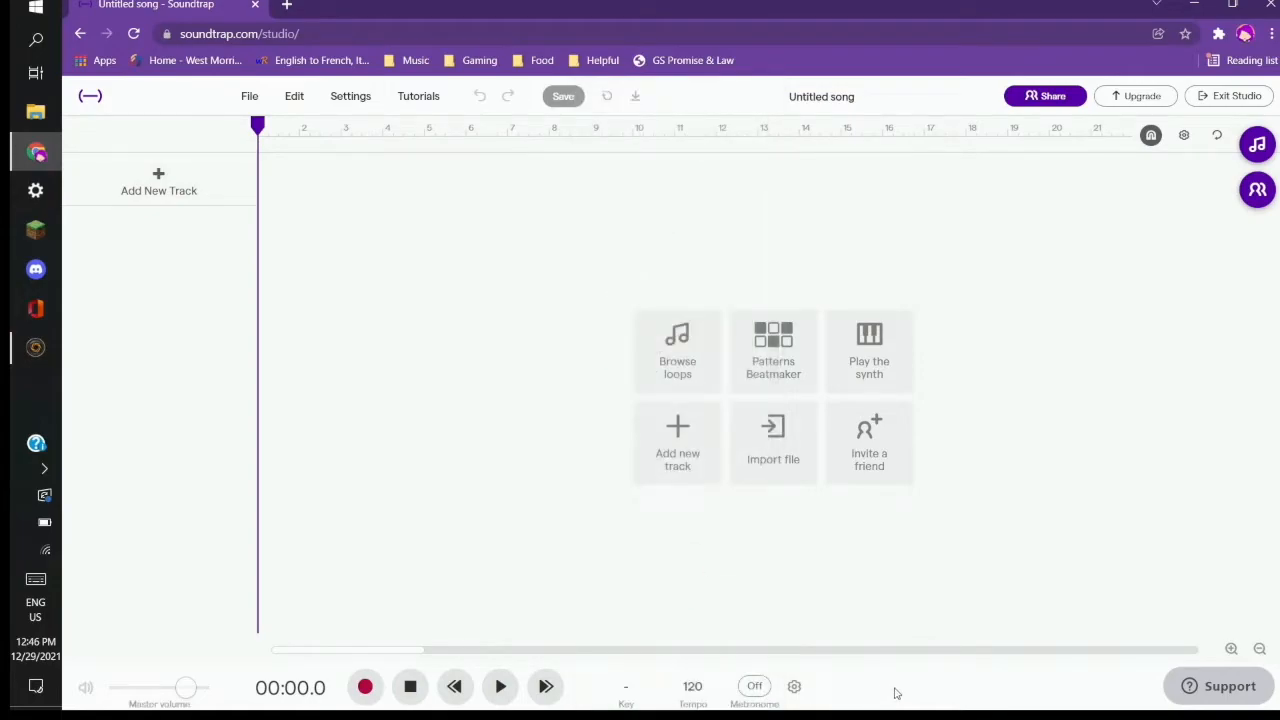
pyautogui.click(694, 688)
pyautogui.doubleClick(697, 598)
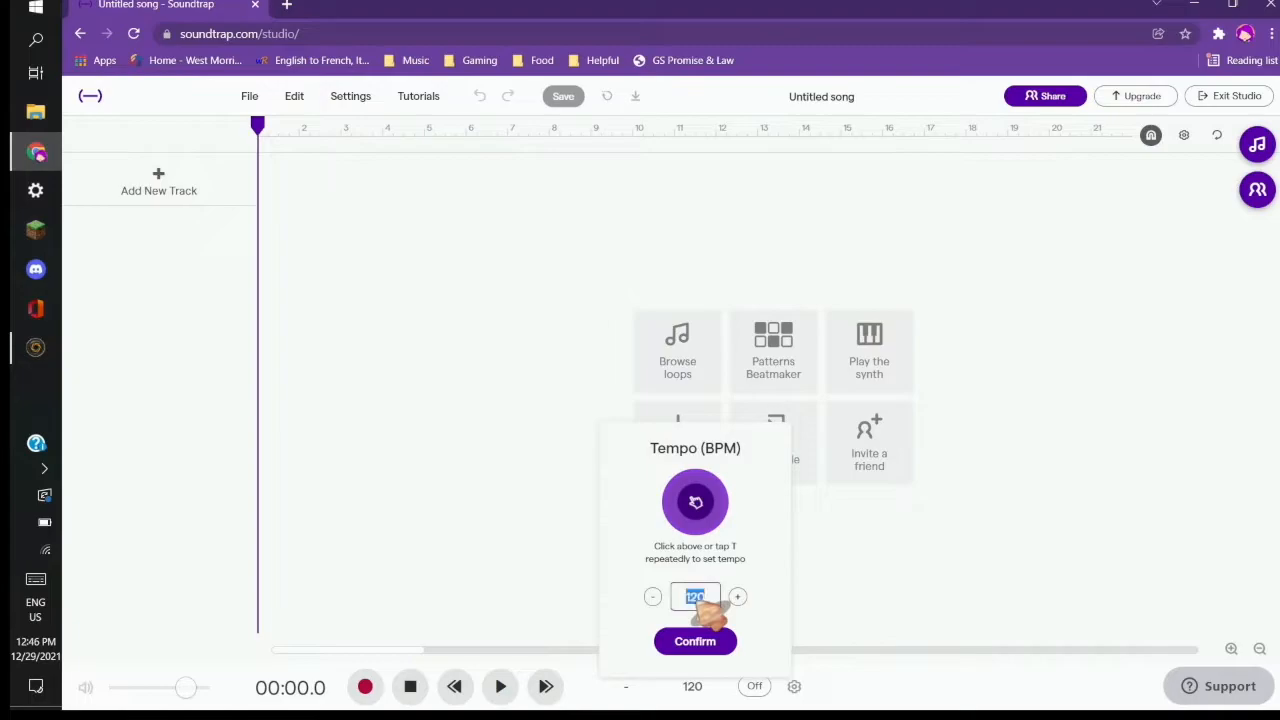
pyautogui.write('80')
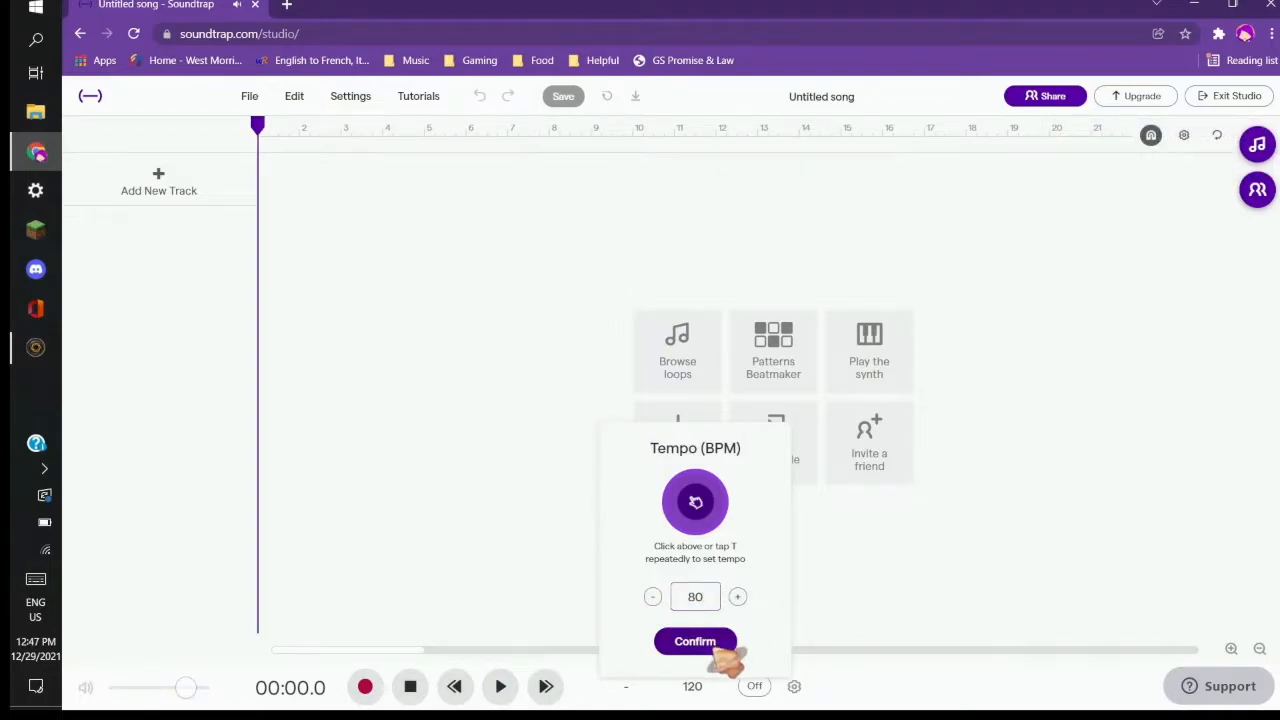
pyautogui.click(722, 648)
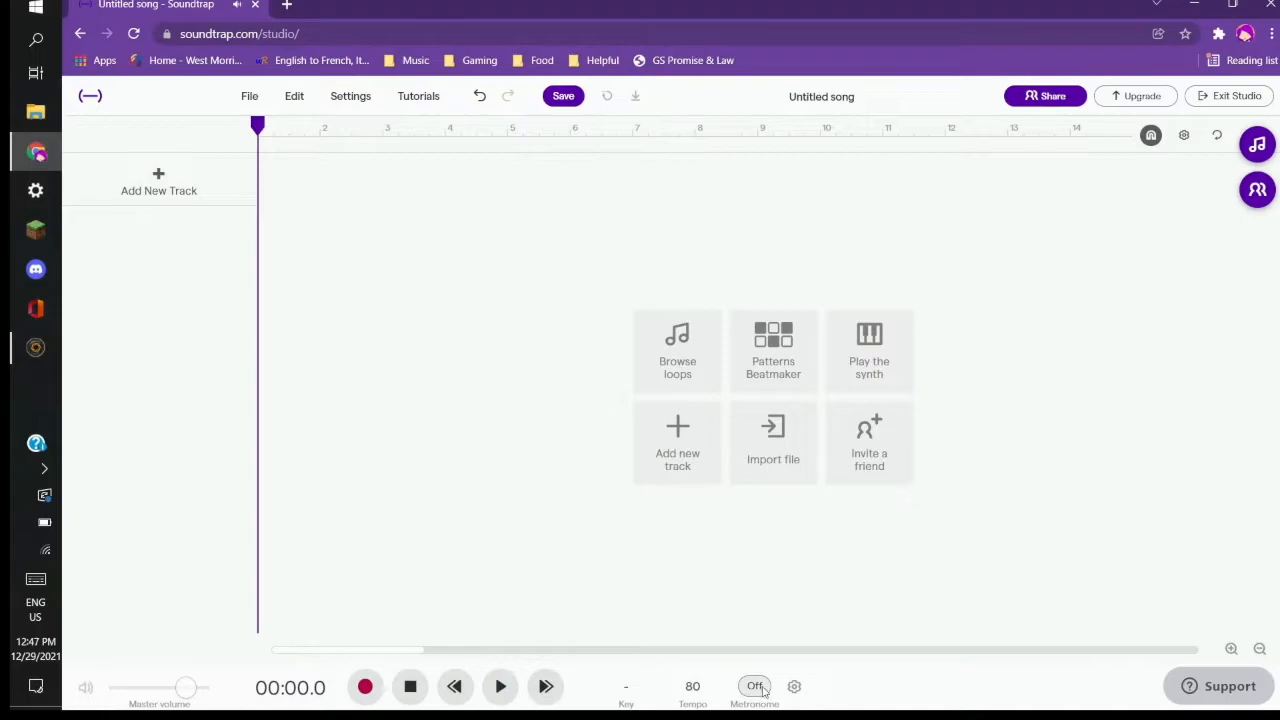
# Step: Turn on the metronome and check its sound, volume and count-in options
pyautogui.click(761, 690)
pyautogui.click(795, 686)
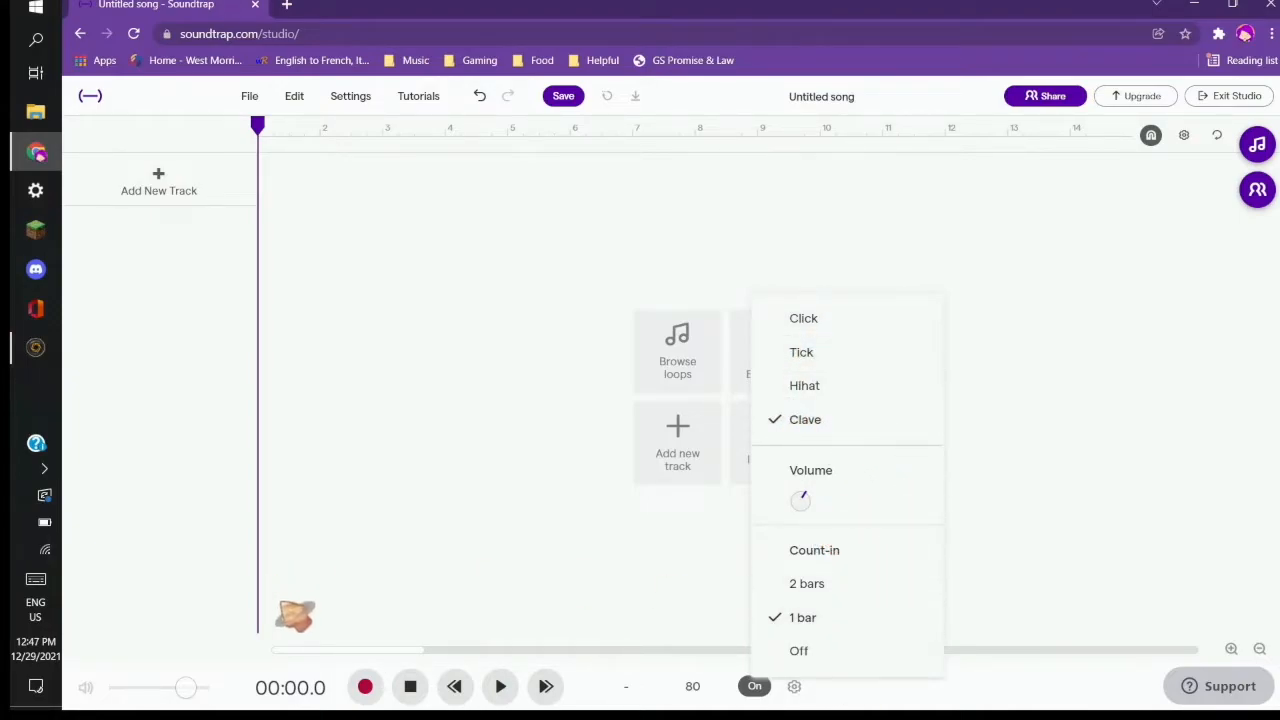
pyautogui.click(984, 706)
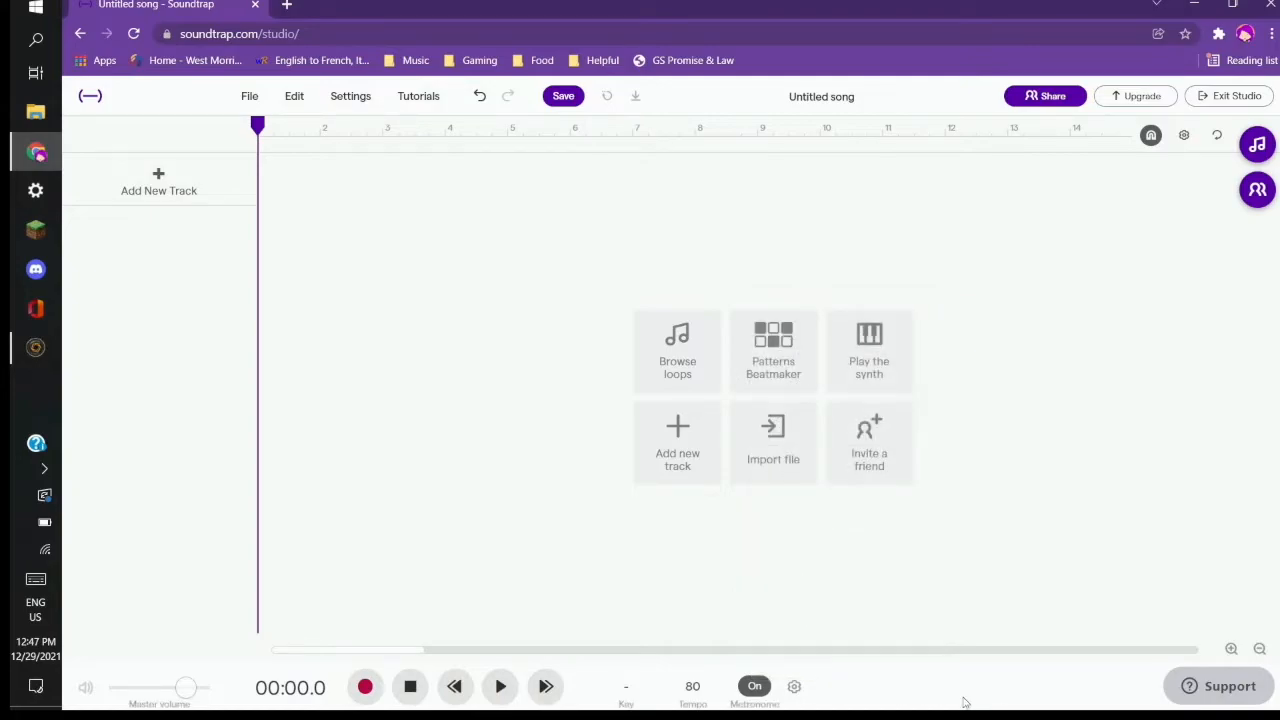
pyautogui.click(1232, 648)
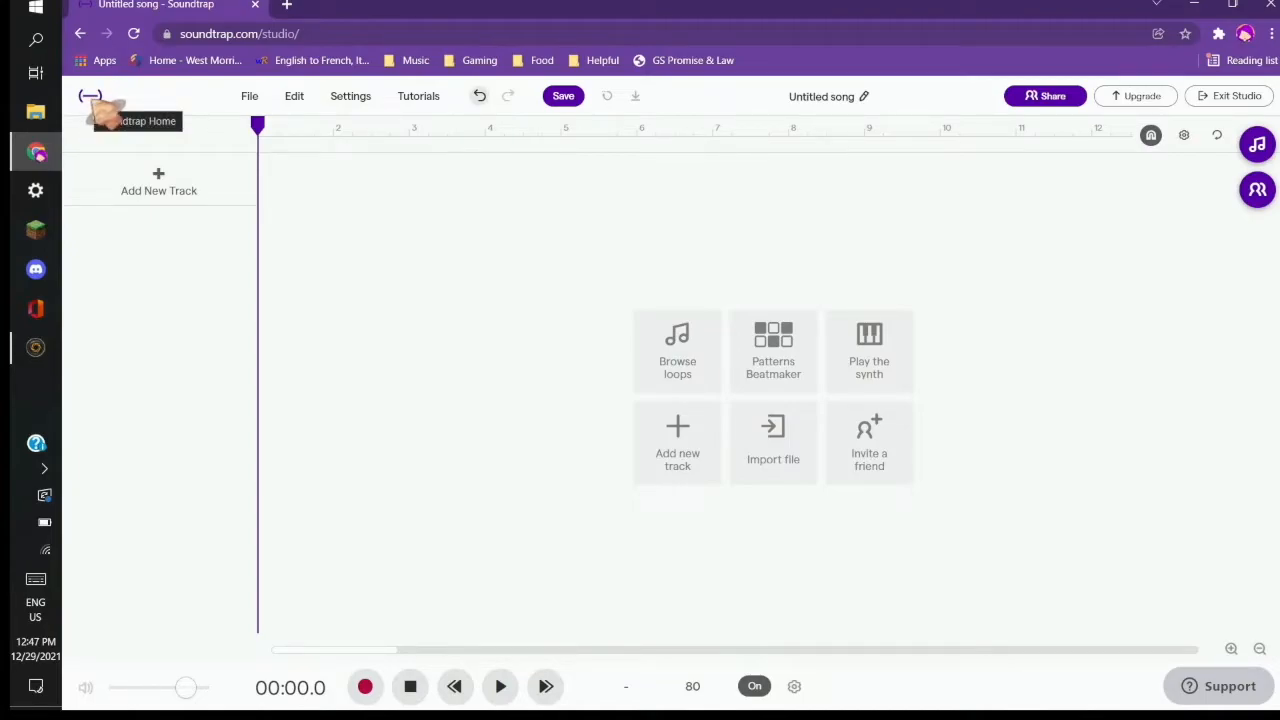
# Step: Review the project's sharing options, including the invitation and share link, and view its collaborators
pyautogui.click(252, 100)
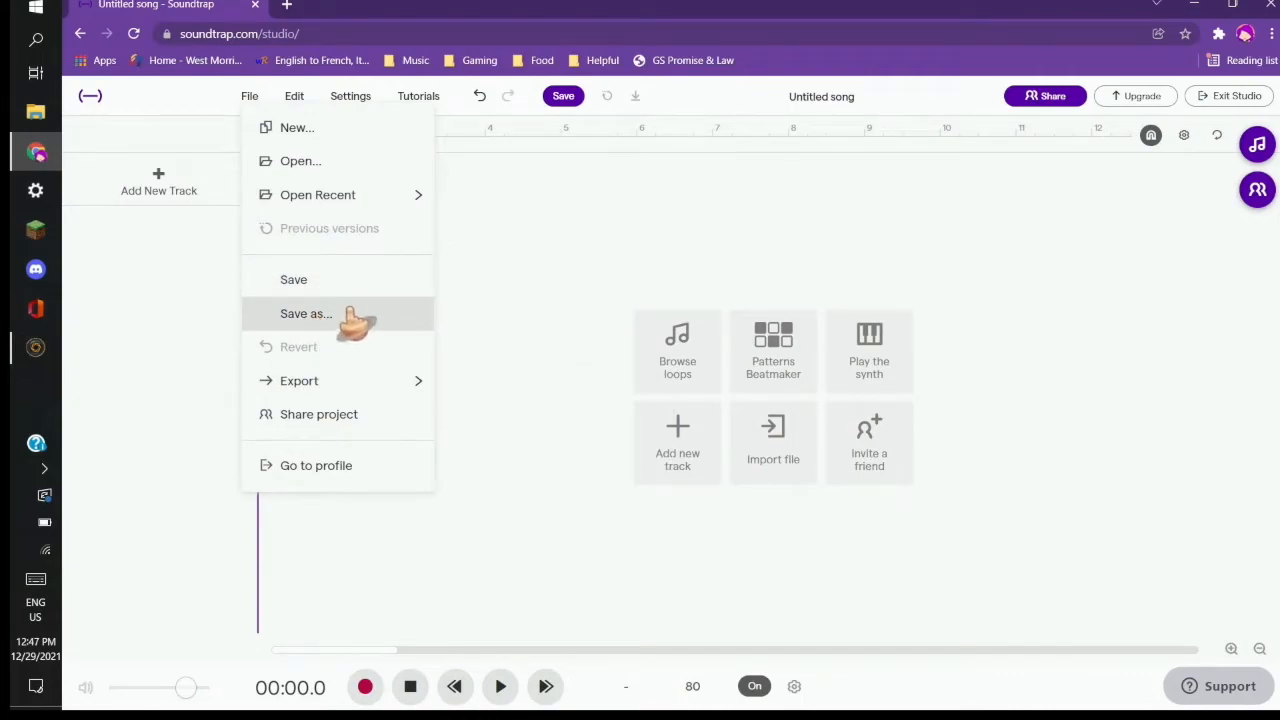
pyautogui.moveTo(371, 391)
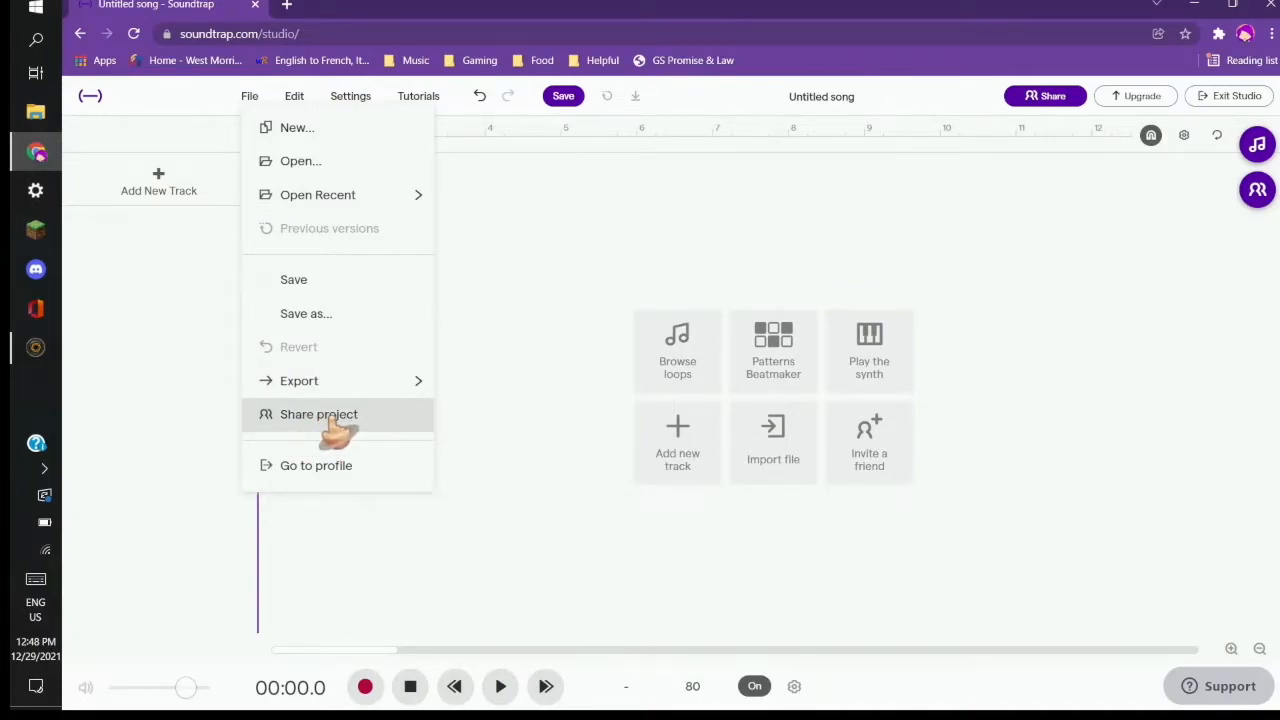
pyautogui.click(325, 416)
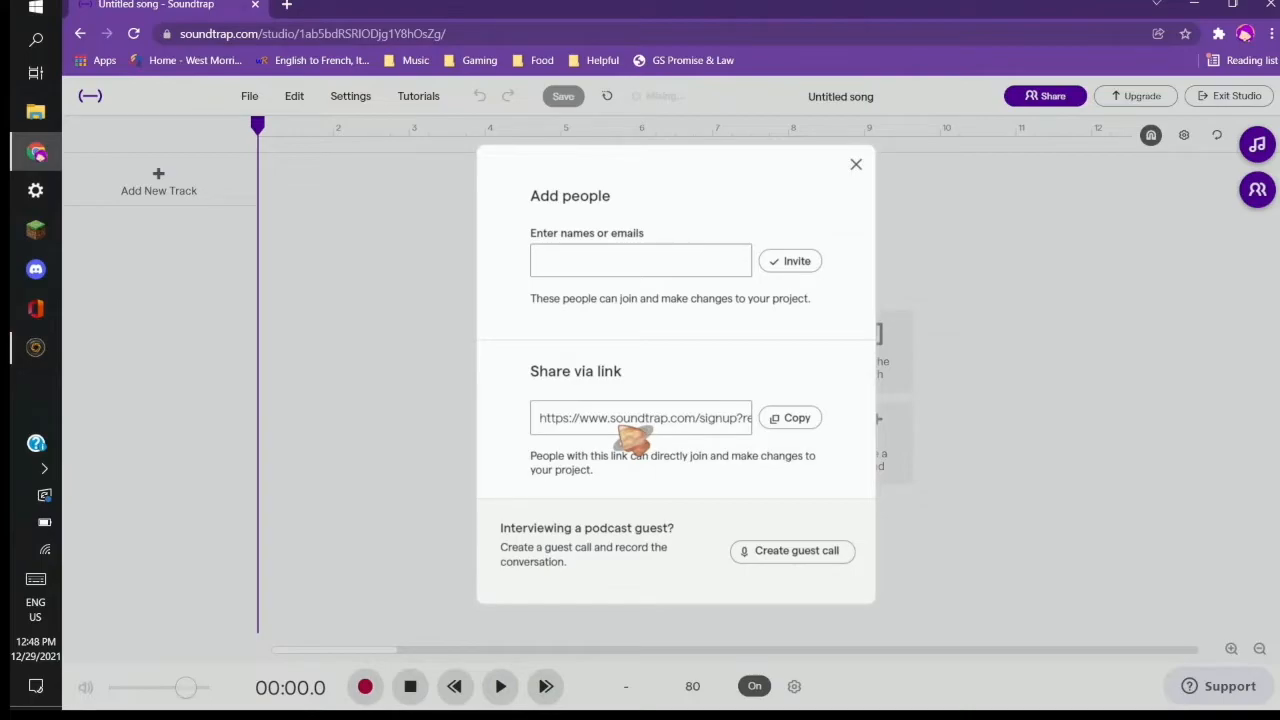
pyautogui.click(856, 165)
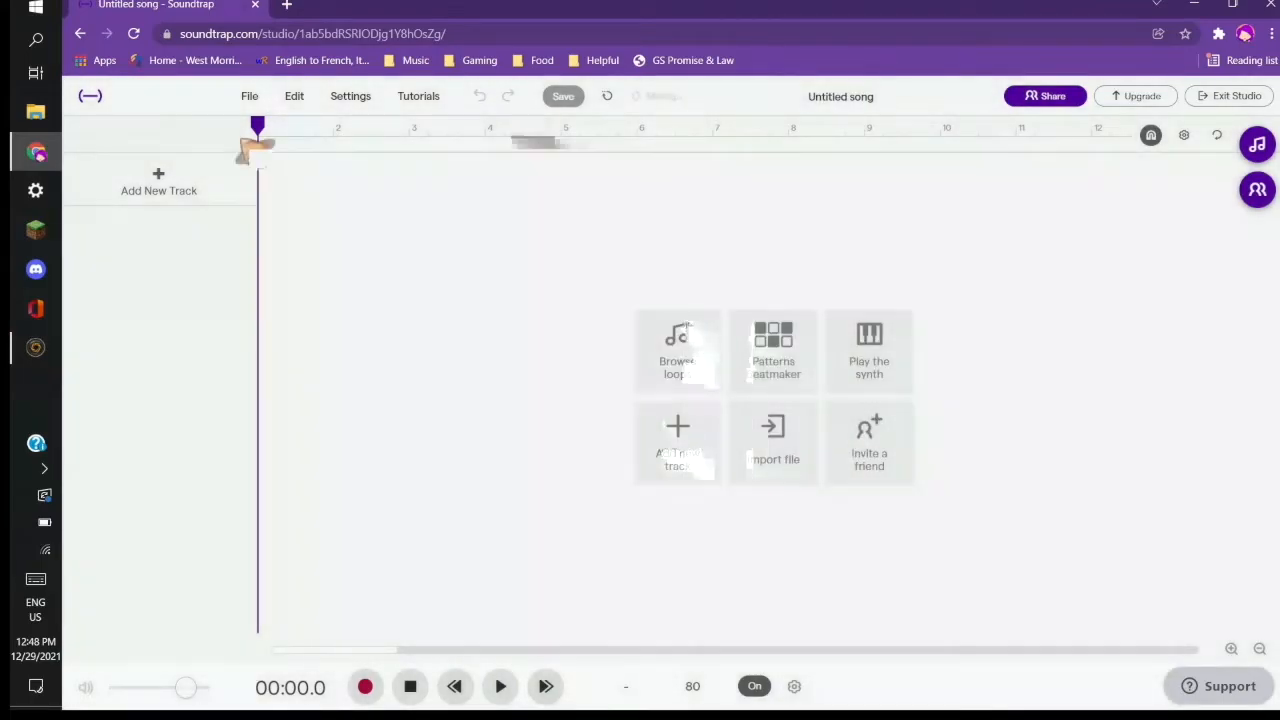
pyautogui.click(1257, 190)
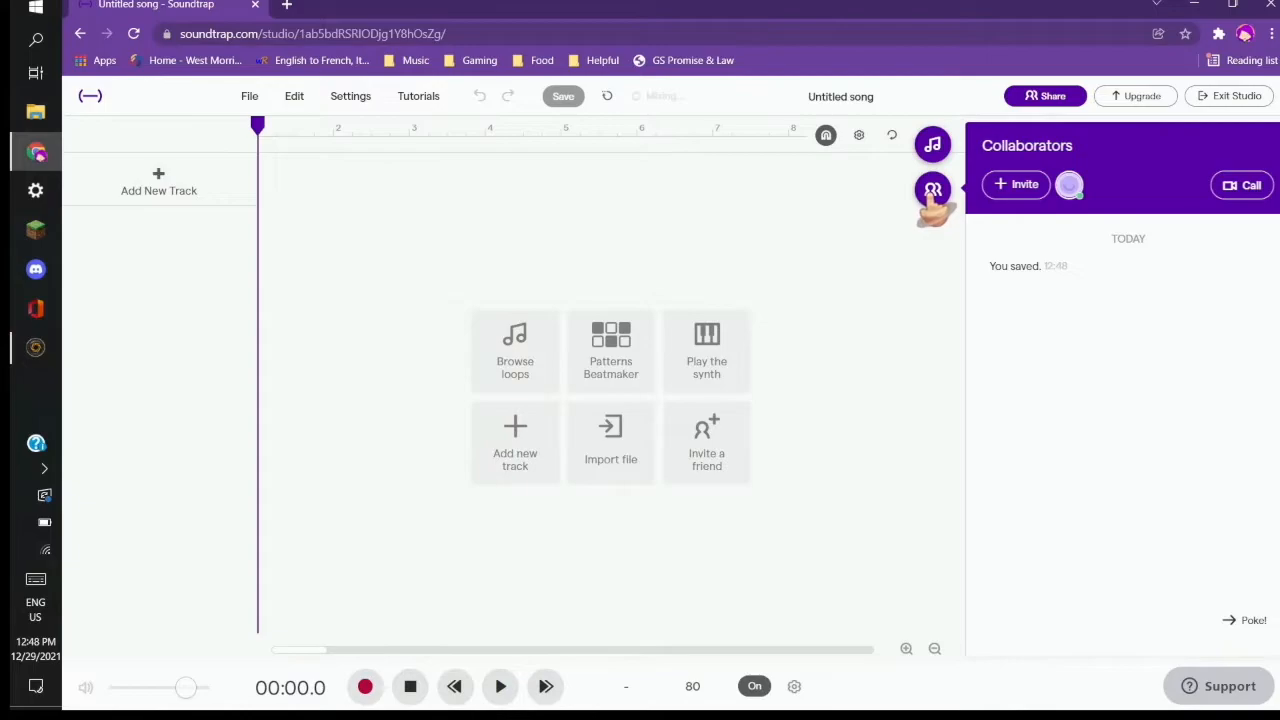
pyautogui.click(932, 190)
# Step: Look through the region editing commands, the sound quality settings and the tutorial and help resources
pyautogui.click(295, 98)
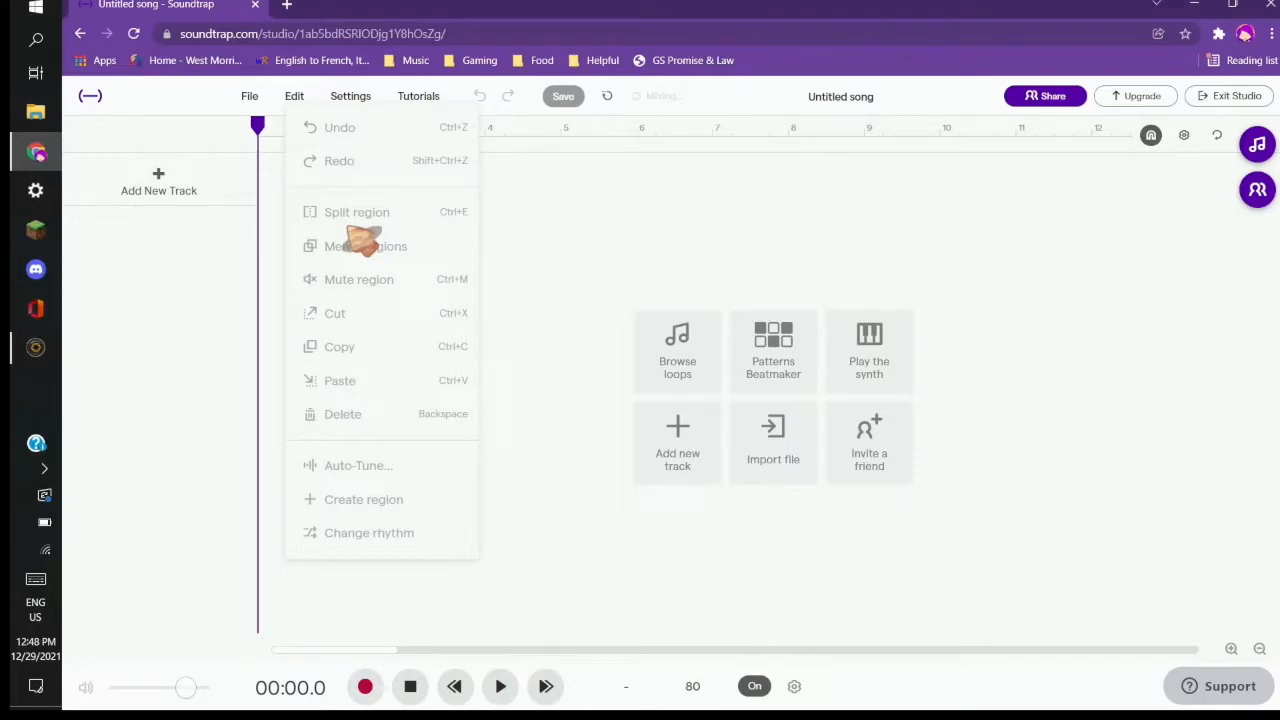
pyautogui.click(350, 97)
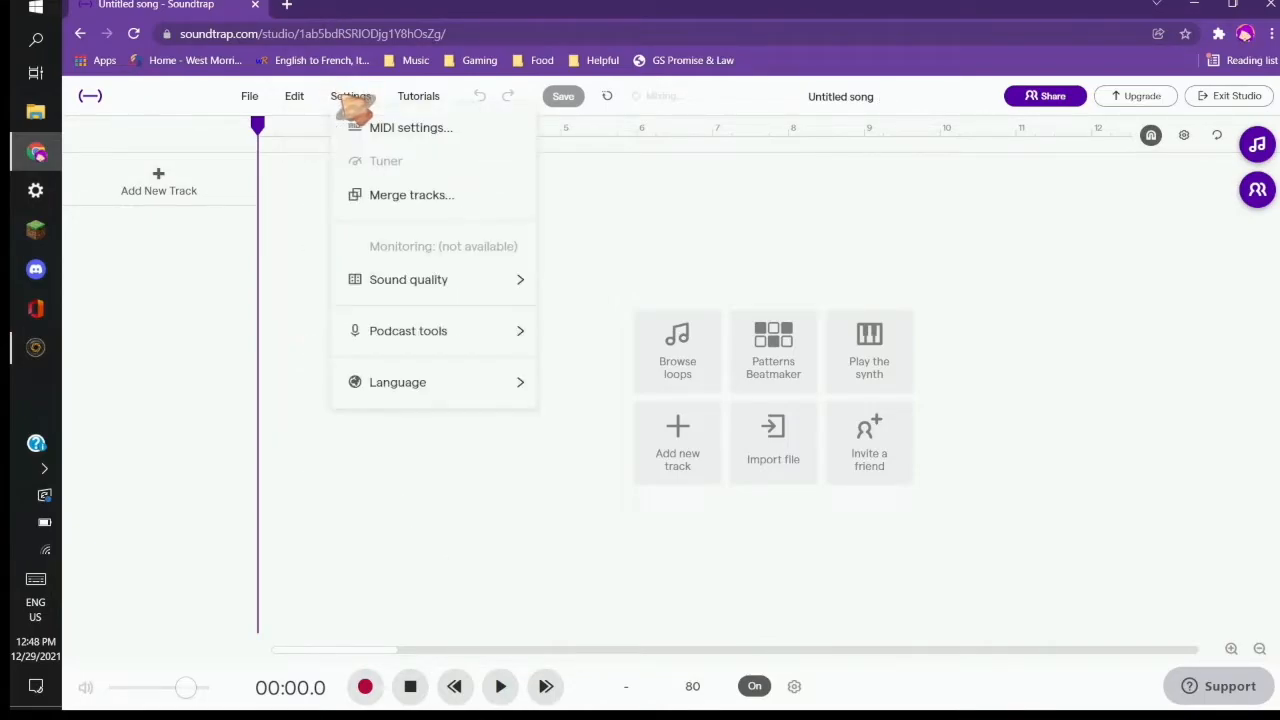
pyautogui.moveTo(415, 284)
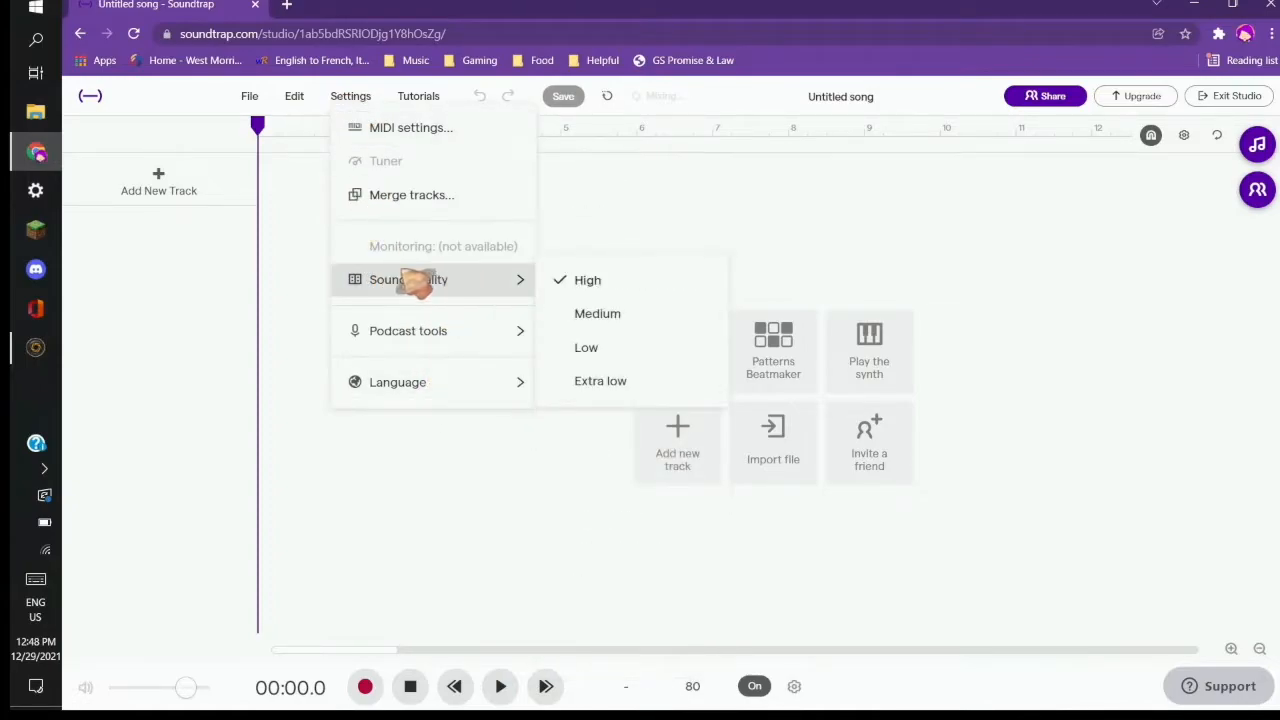
pyautogui.click(424, 99)
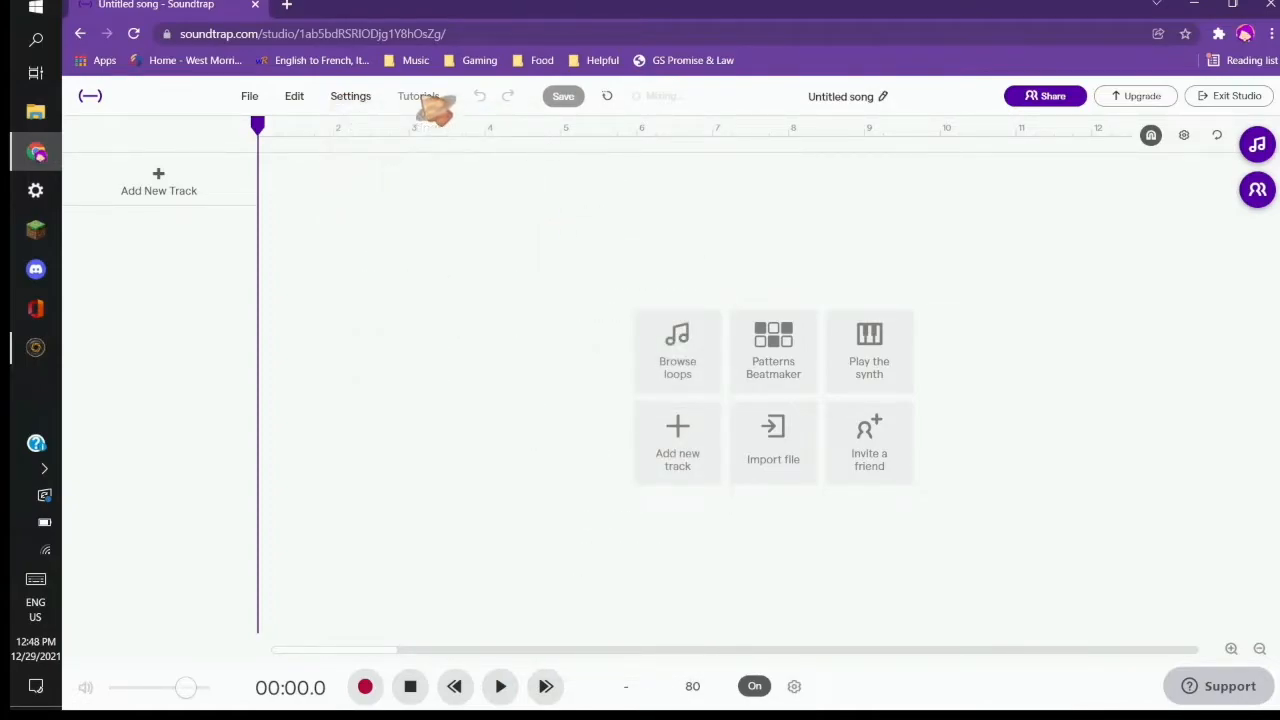
pyautogui.click(432, 106)
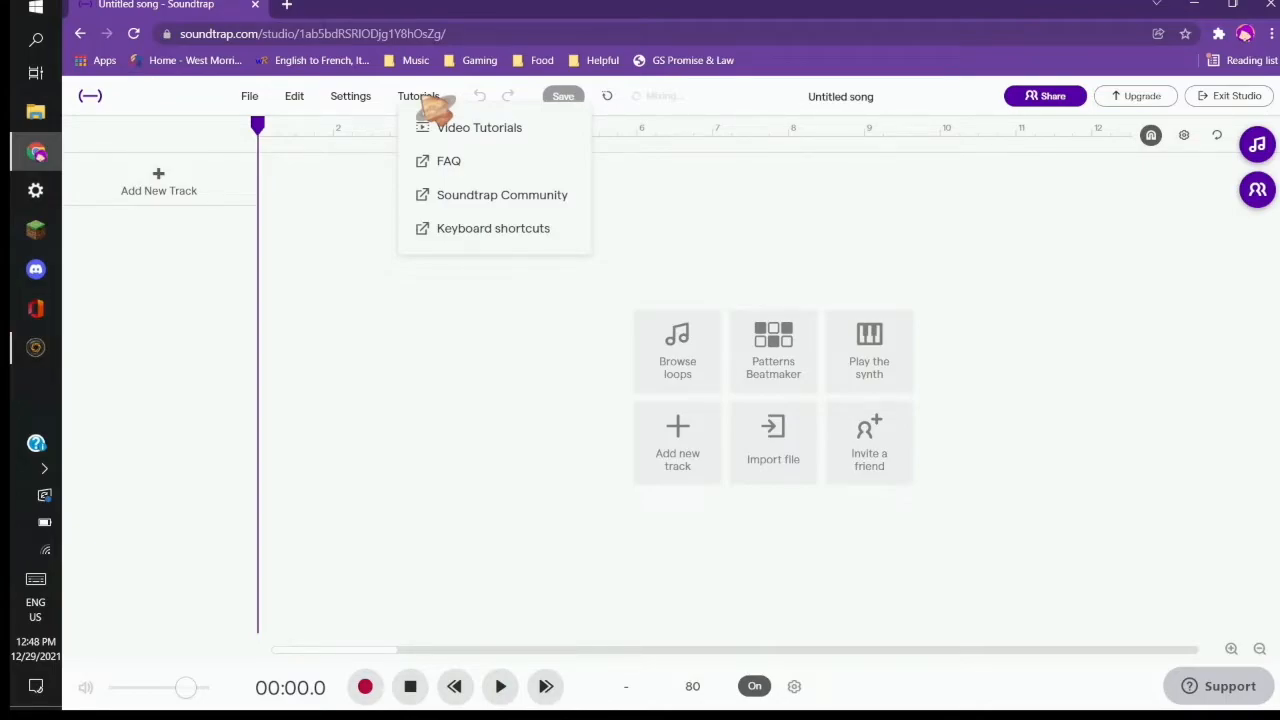
pyautogui.click(500, 98)
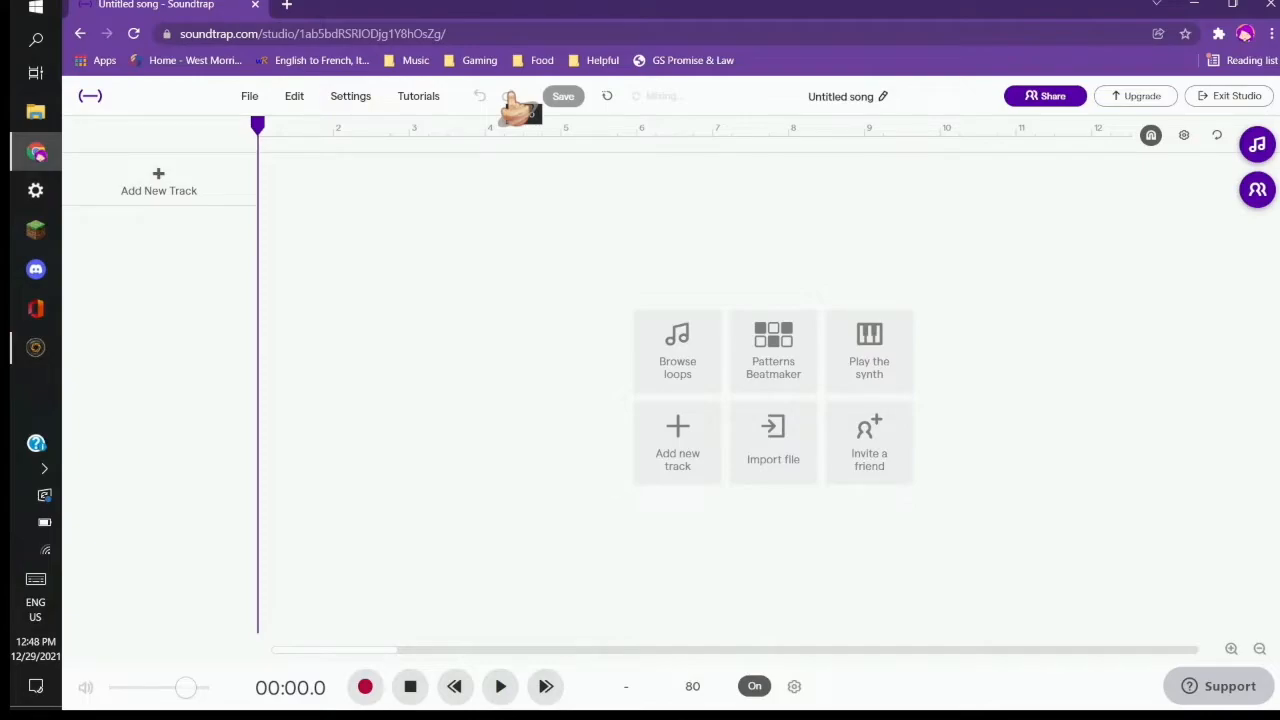
pyautogui.click(565, 98)
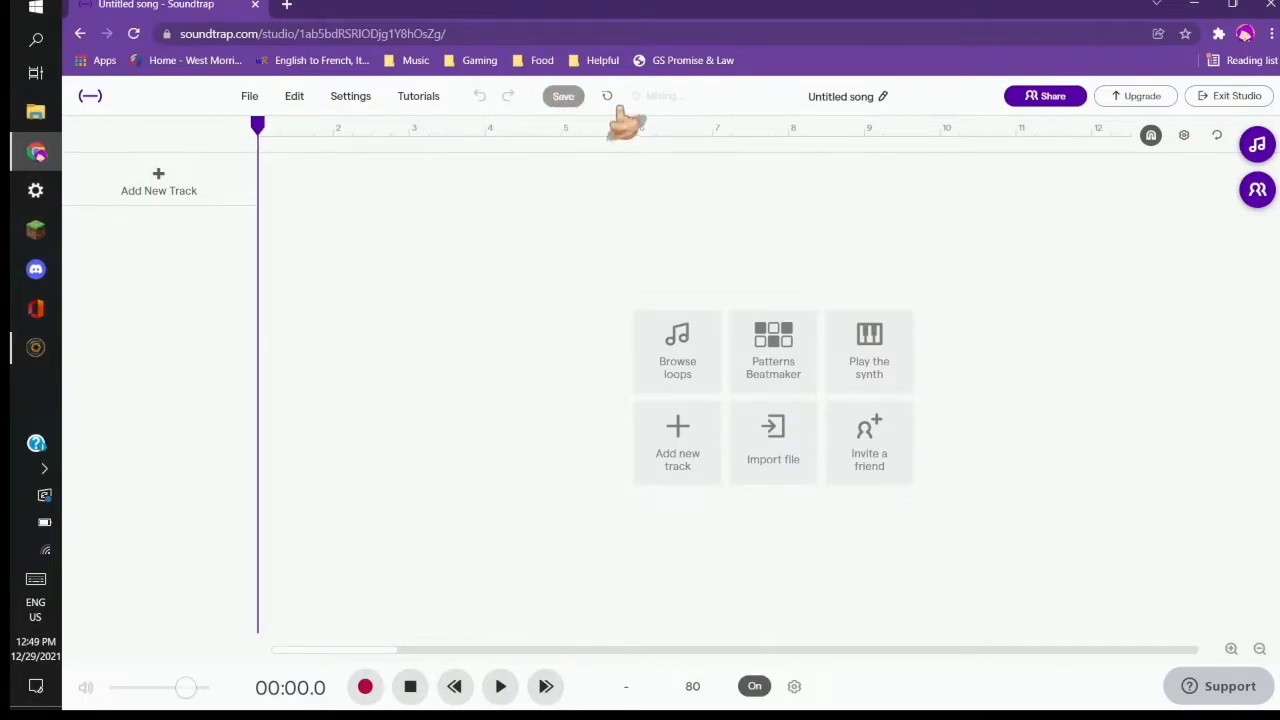
# Step: Rename the project as Song and save it
pyautogui.click(846, 104)
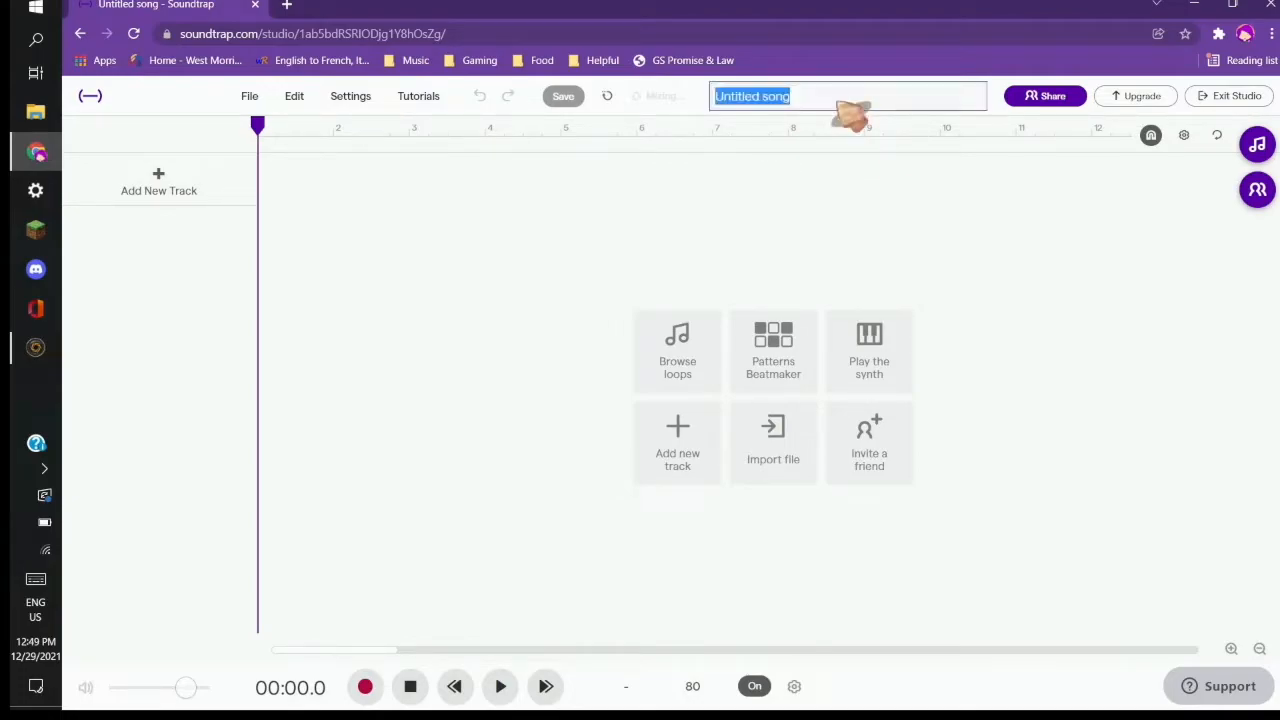
pyautogui.write('So')
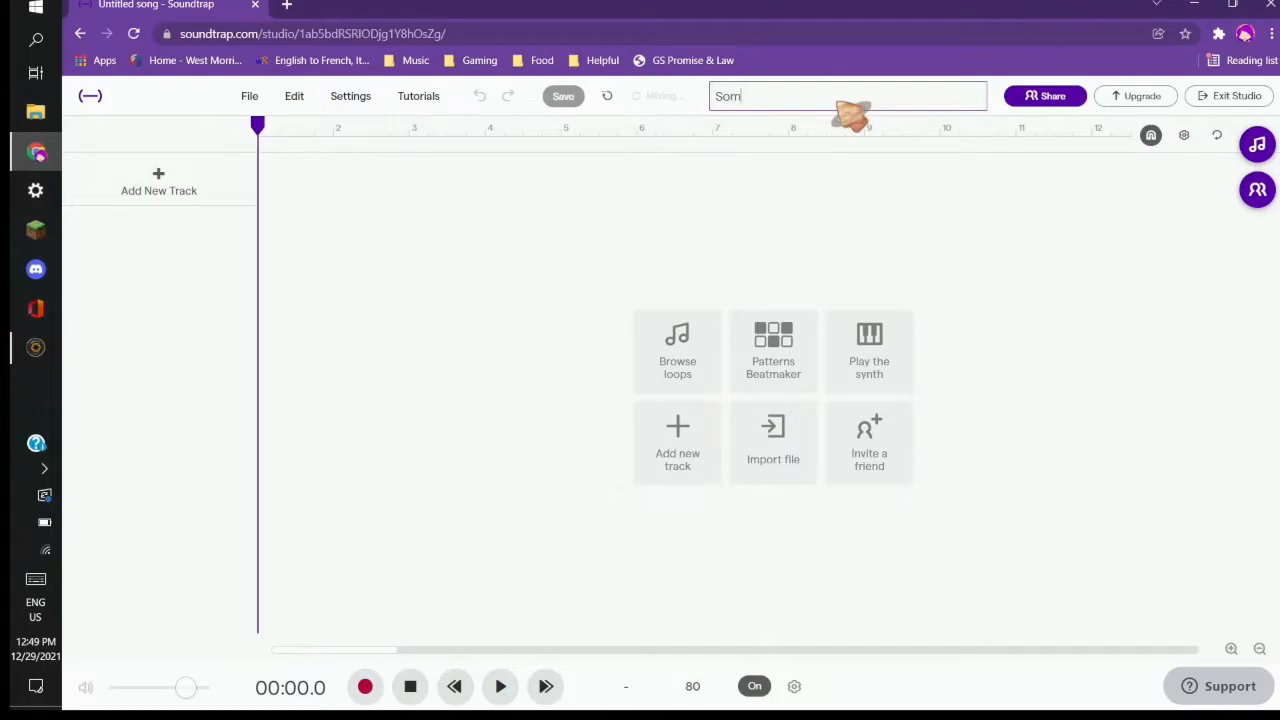
pyautogui.write('ng')
pyautogui.press('Return')
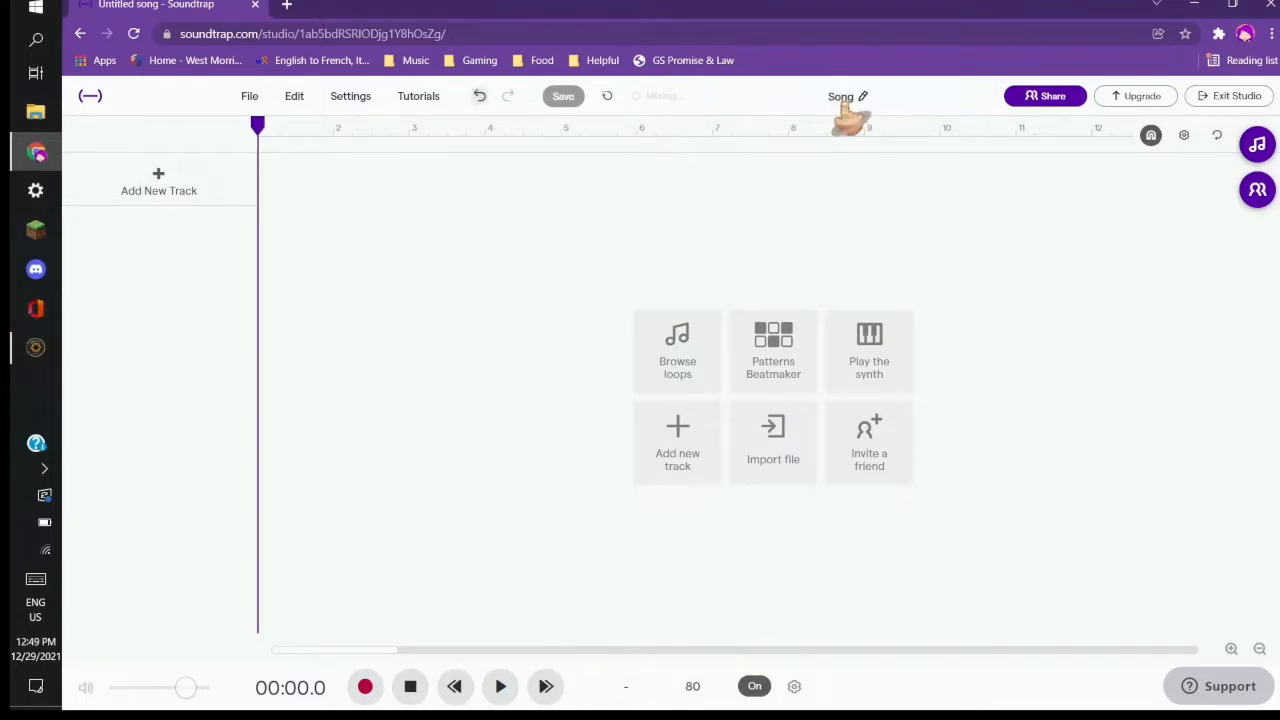
pyautogui.click(568, 98)
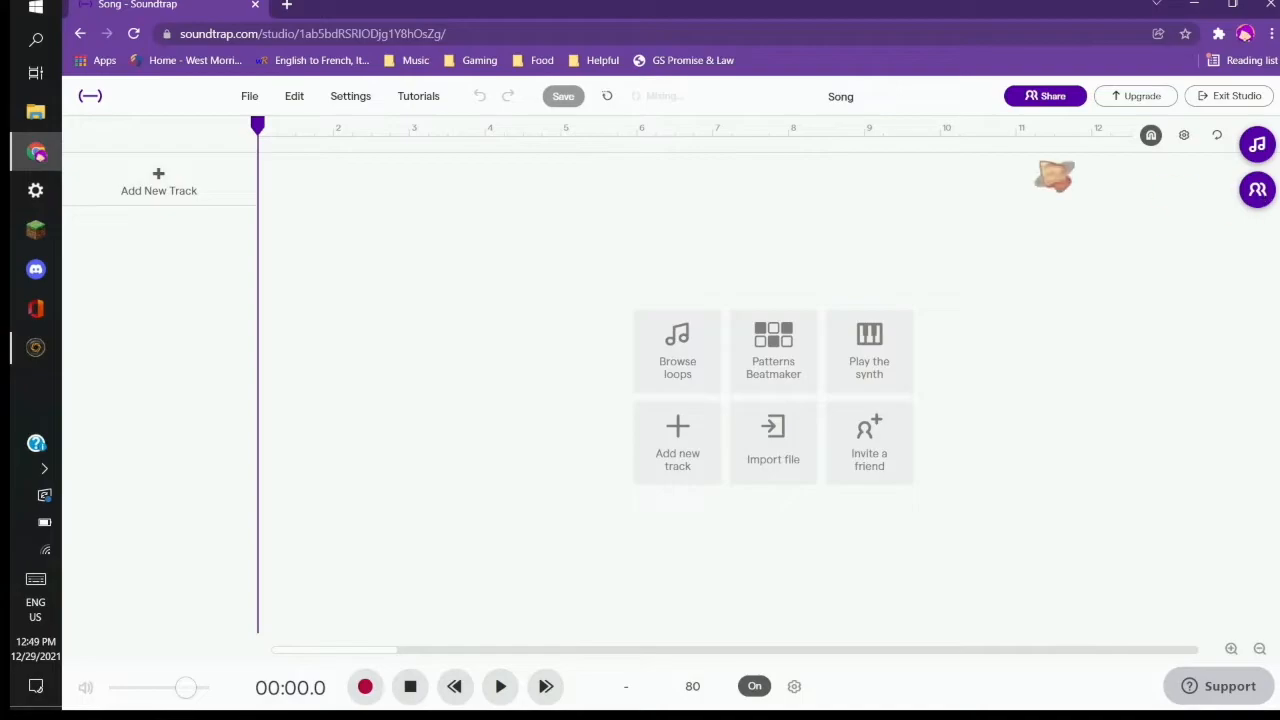
# Step: Add a Grand Piano track and record the notes C4 and D4 on it, one after the other
pyautogui.click(158, 186)
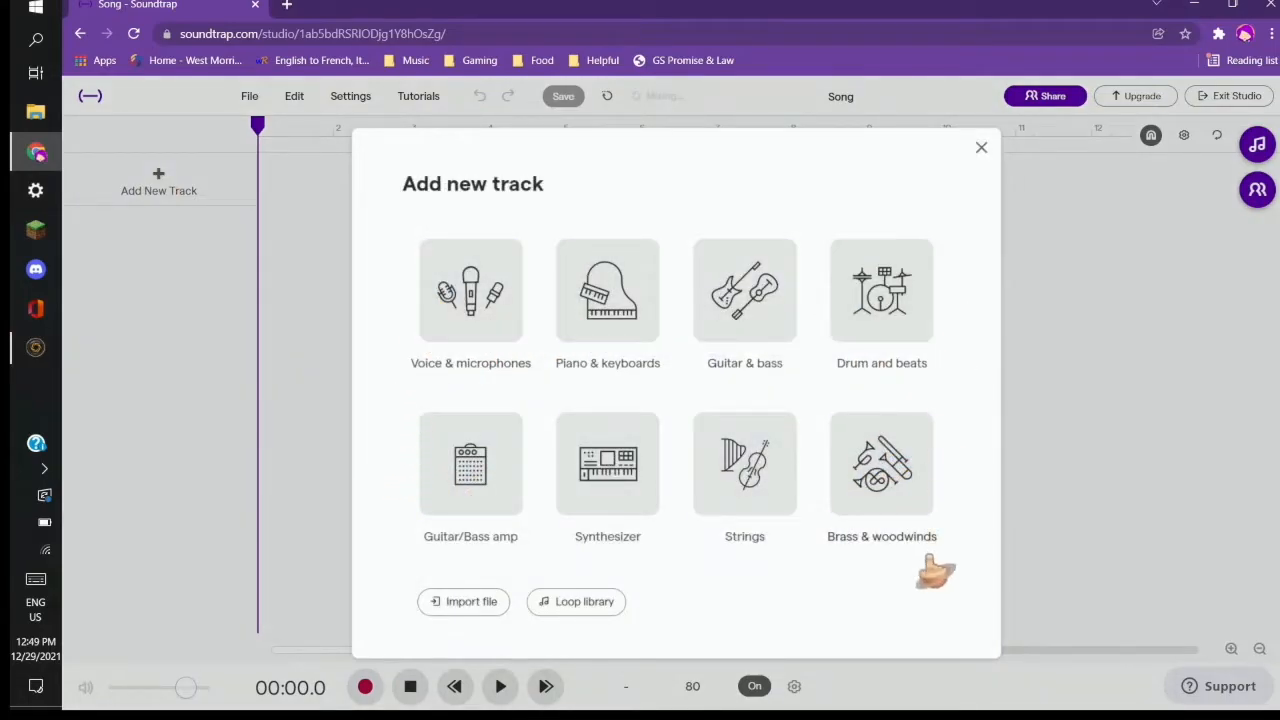
pyautogui.click(632, 318)
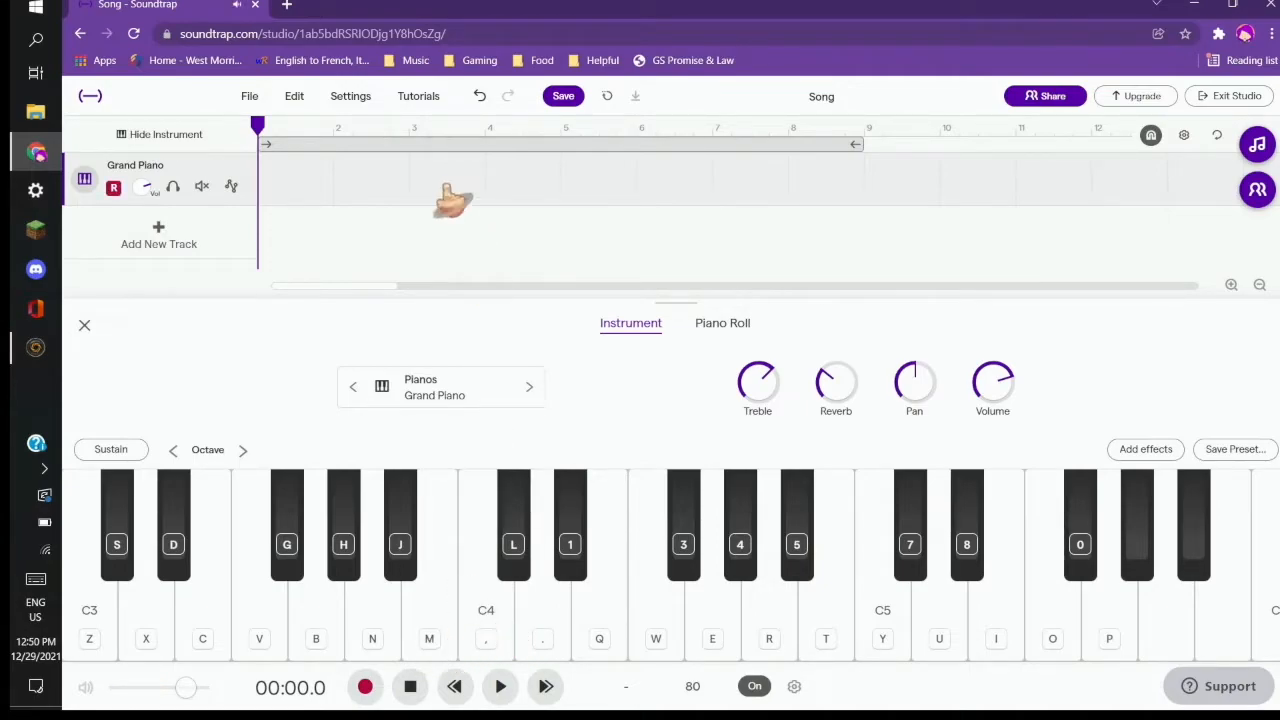
pyautogui.click(366, 688)
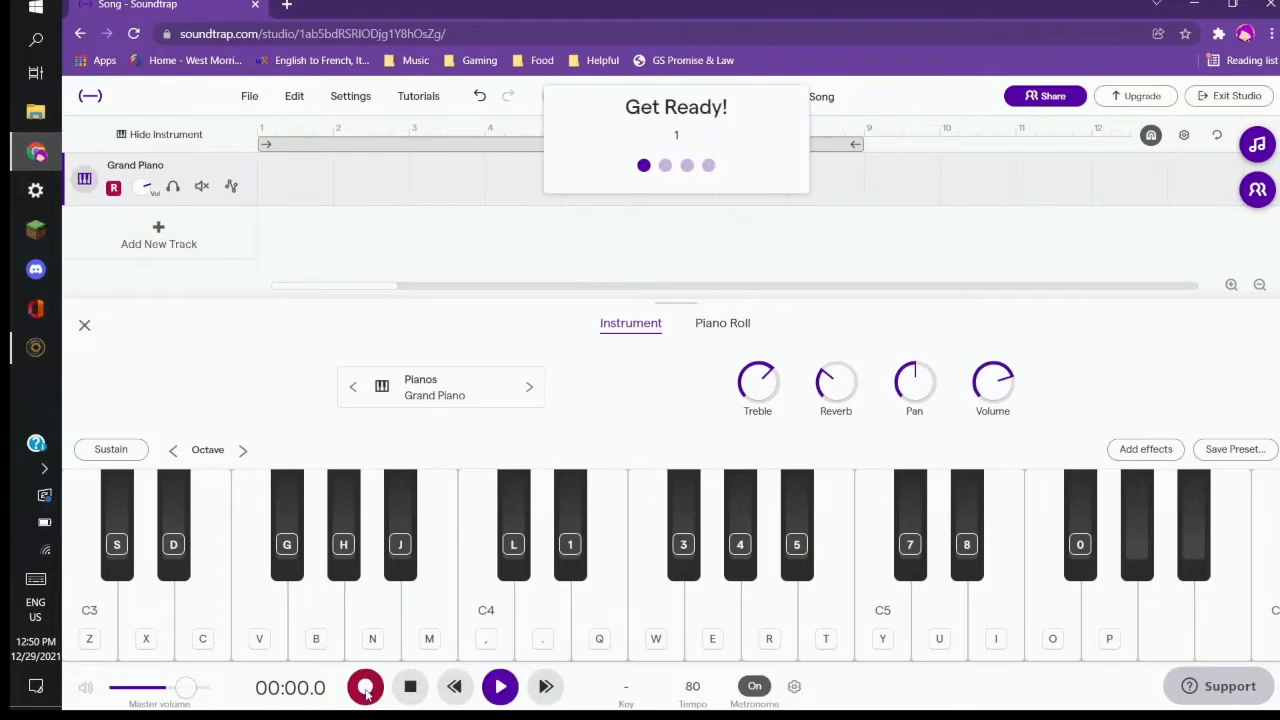
pyautogui.click(500, 648)
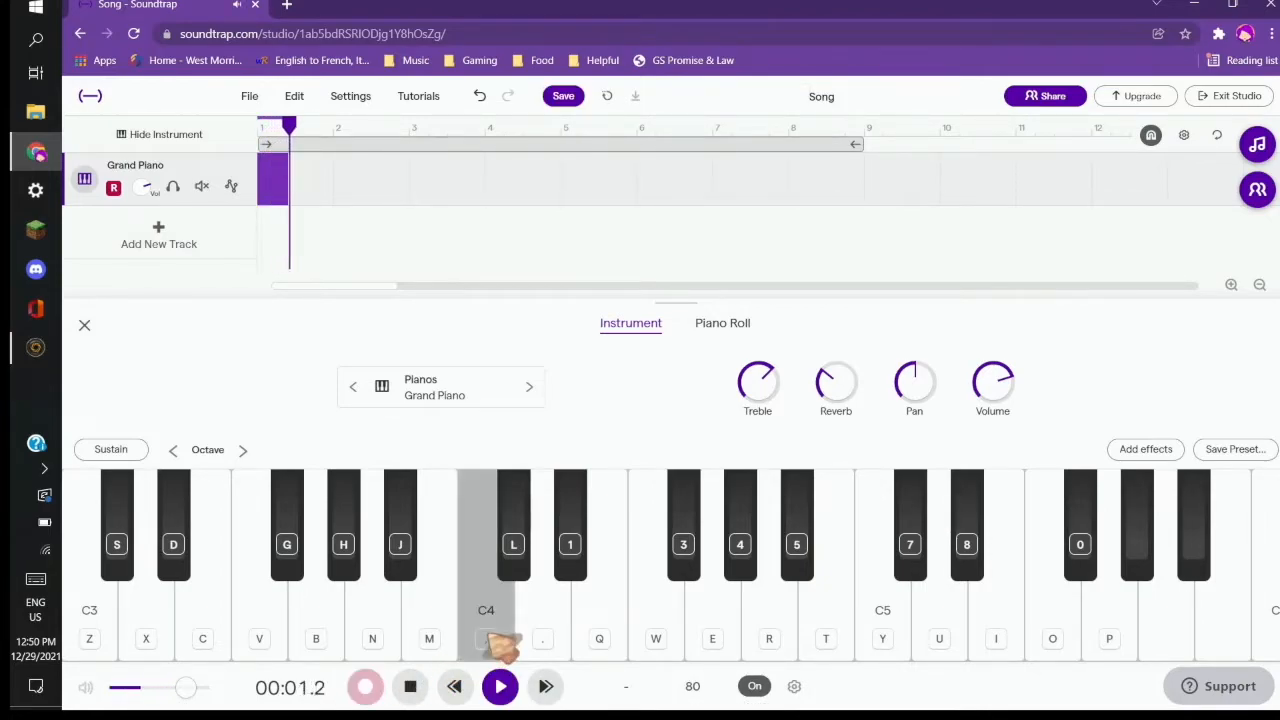
pyautogui.press('.')
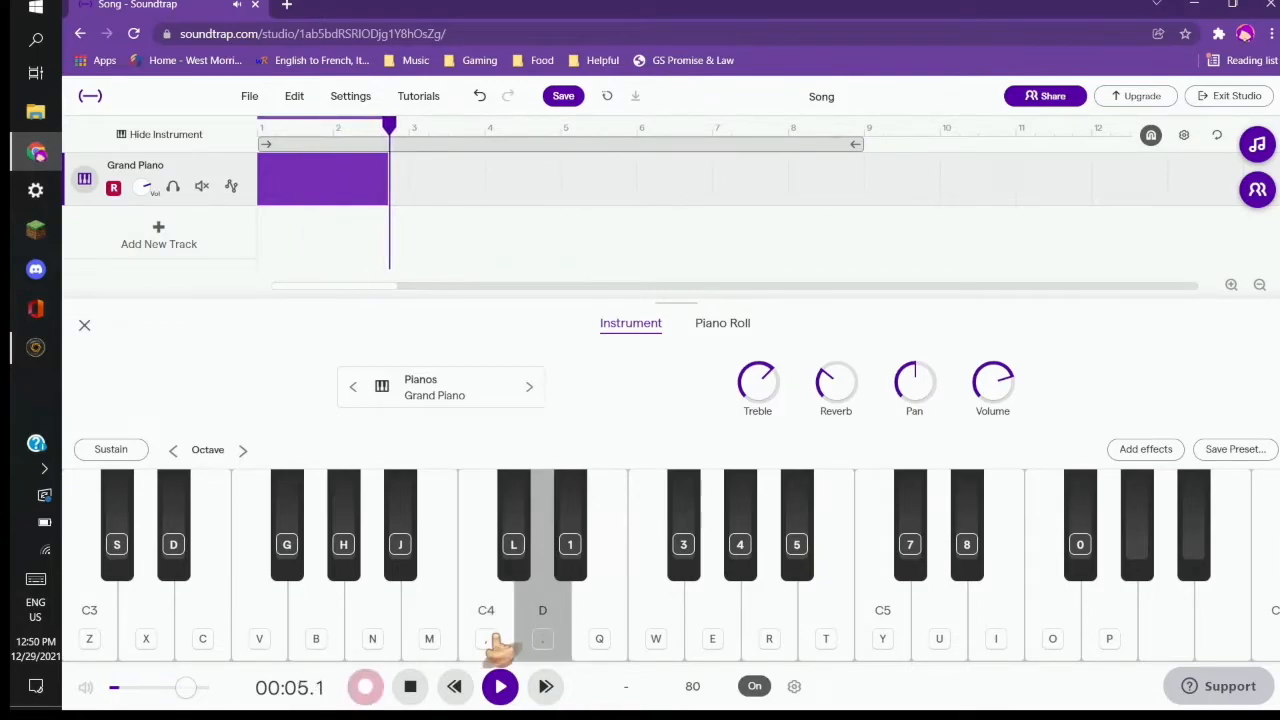
pyautogui.press('space')
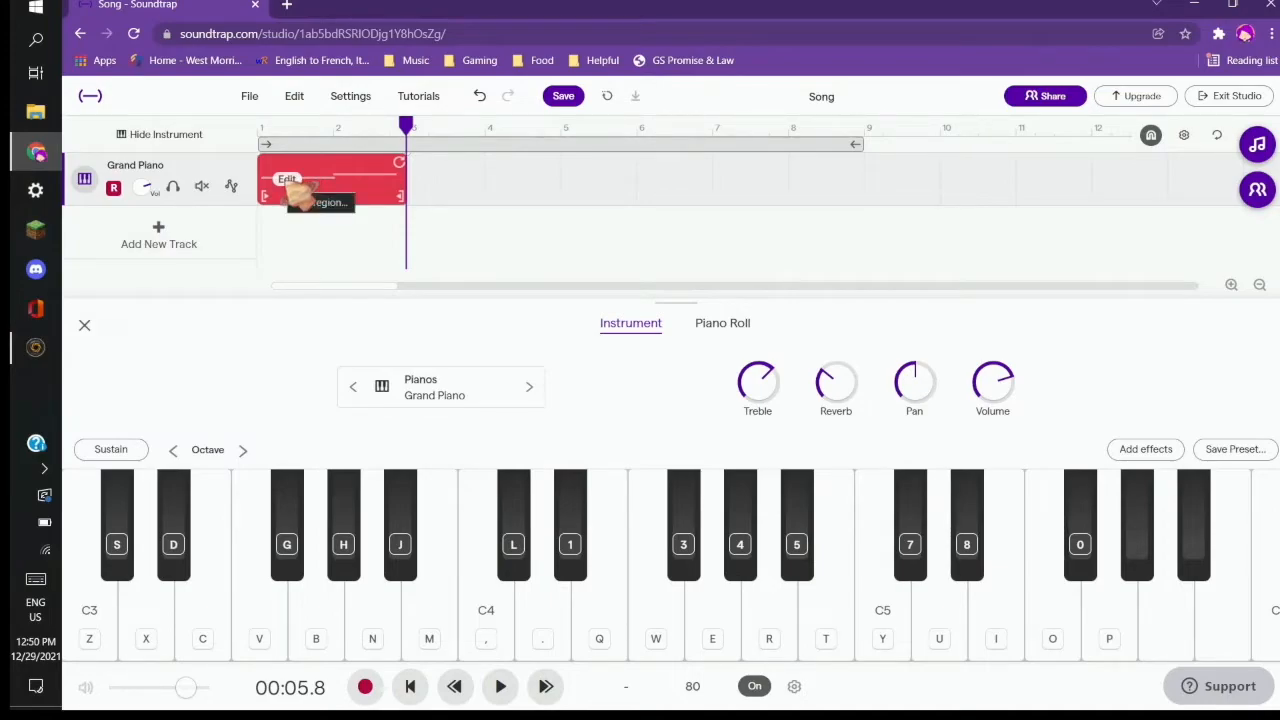
# Step: Check the recorded piano region's quantize and pitch options and open its notes for editing in the piano roll
pyautogui.rightClick(292, 192)
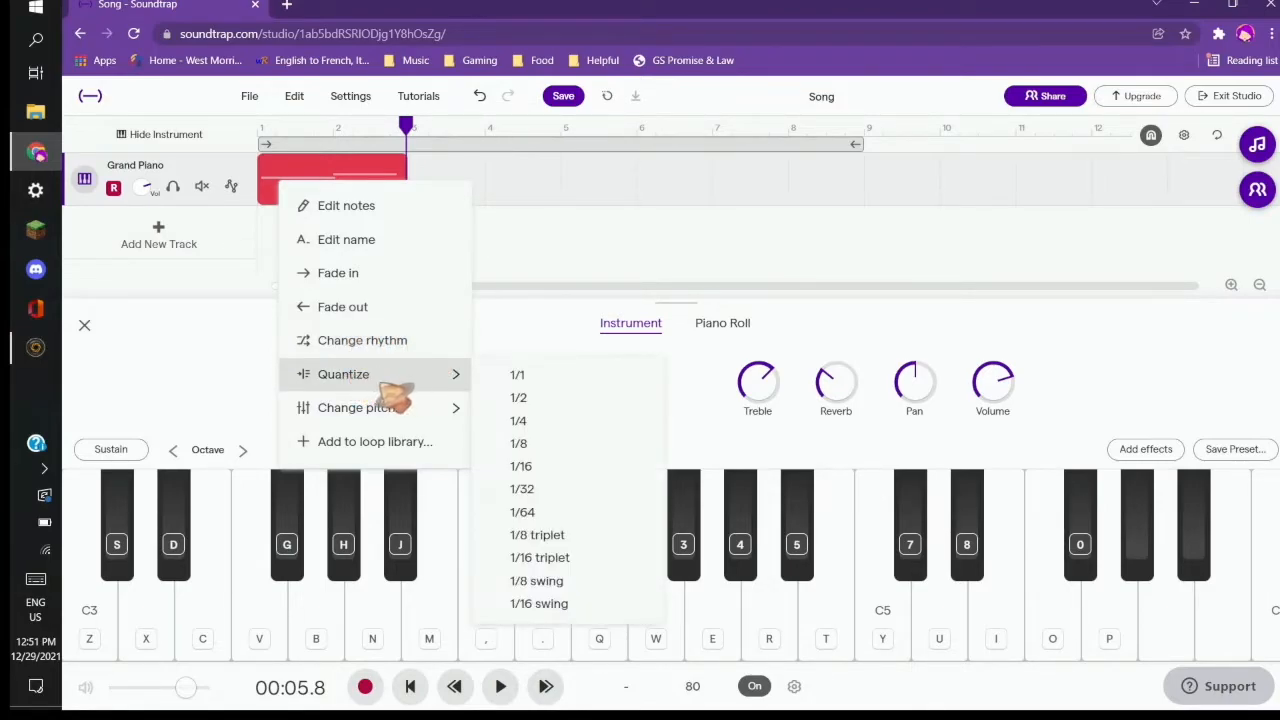
pyautogui.moveTo(380, 412)
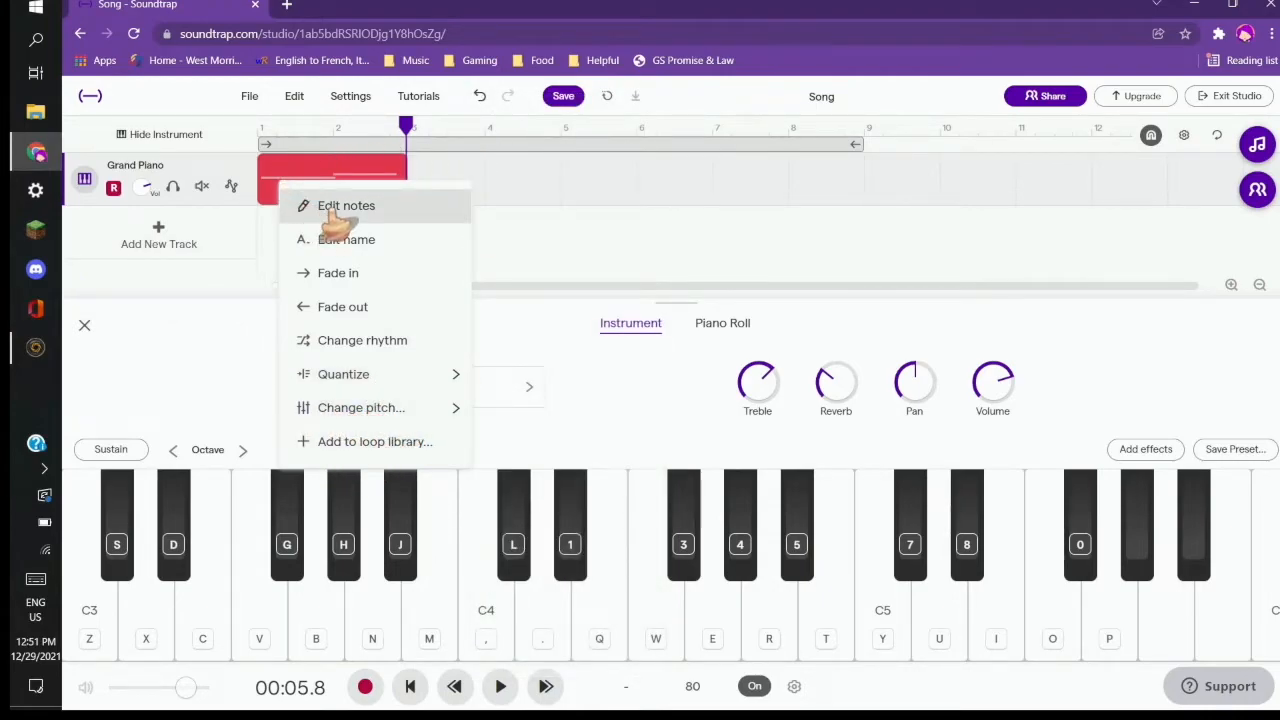
pyautogui.click(338, 212)
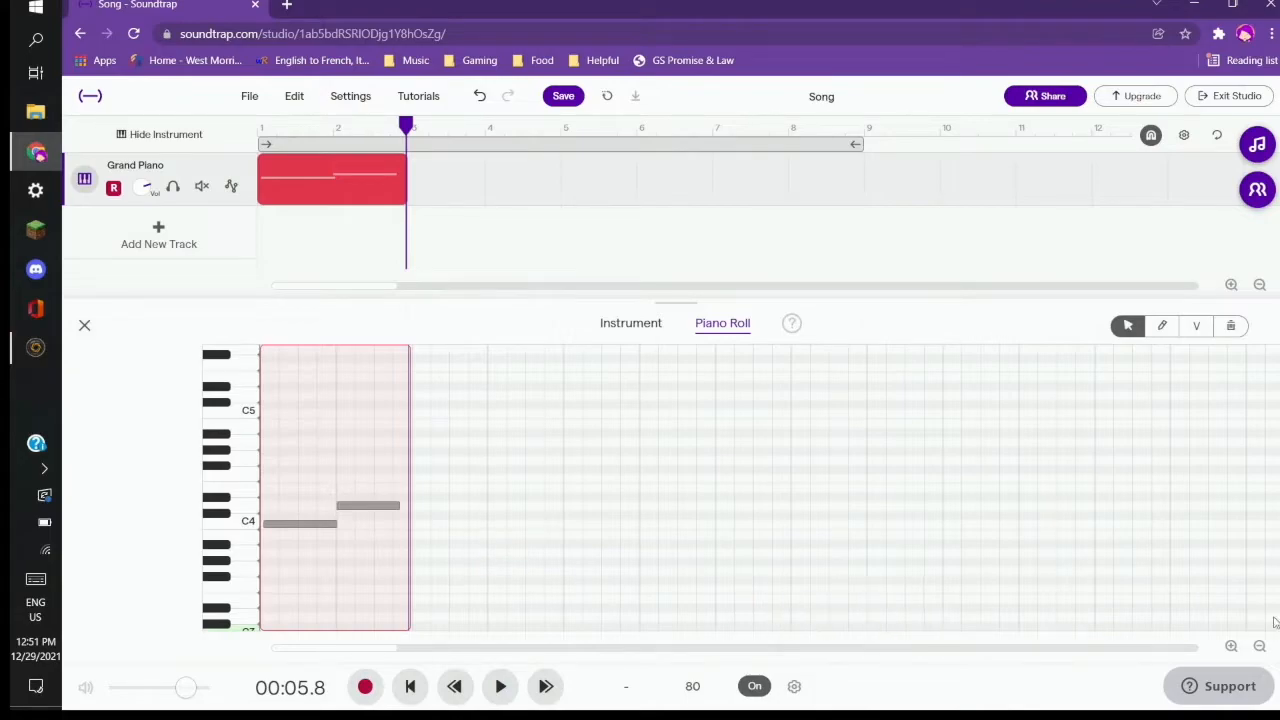
# Step: Move the C4 note to the start of bar 1 and the D4 note to the start of bar 2
pyautogui.click(1231, 646)
pyautogui.click(1231, 646)
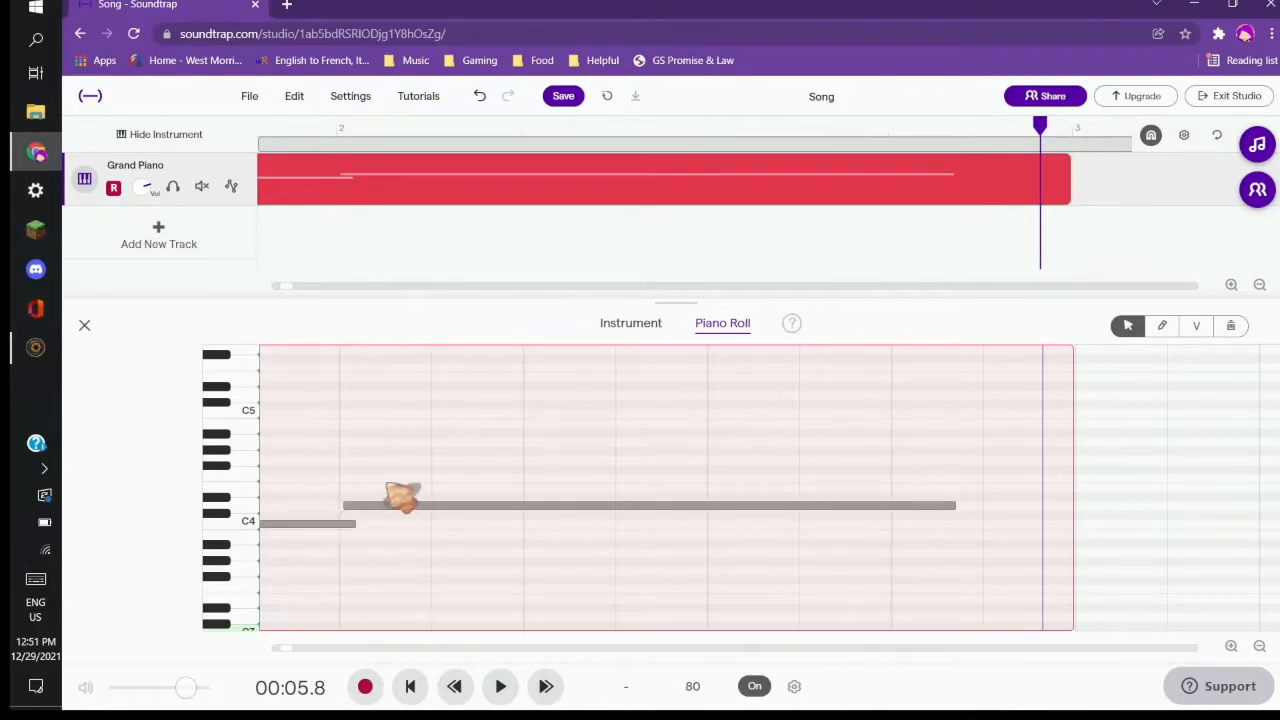
pyautogui.moveTo(286, 648); pyautogui.dragTo(272, 648)
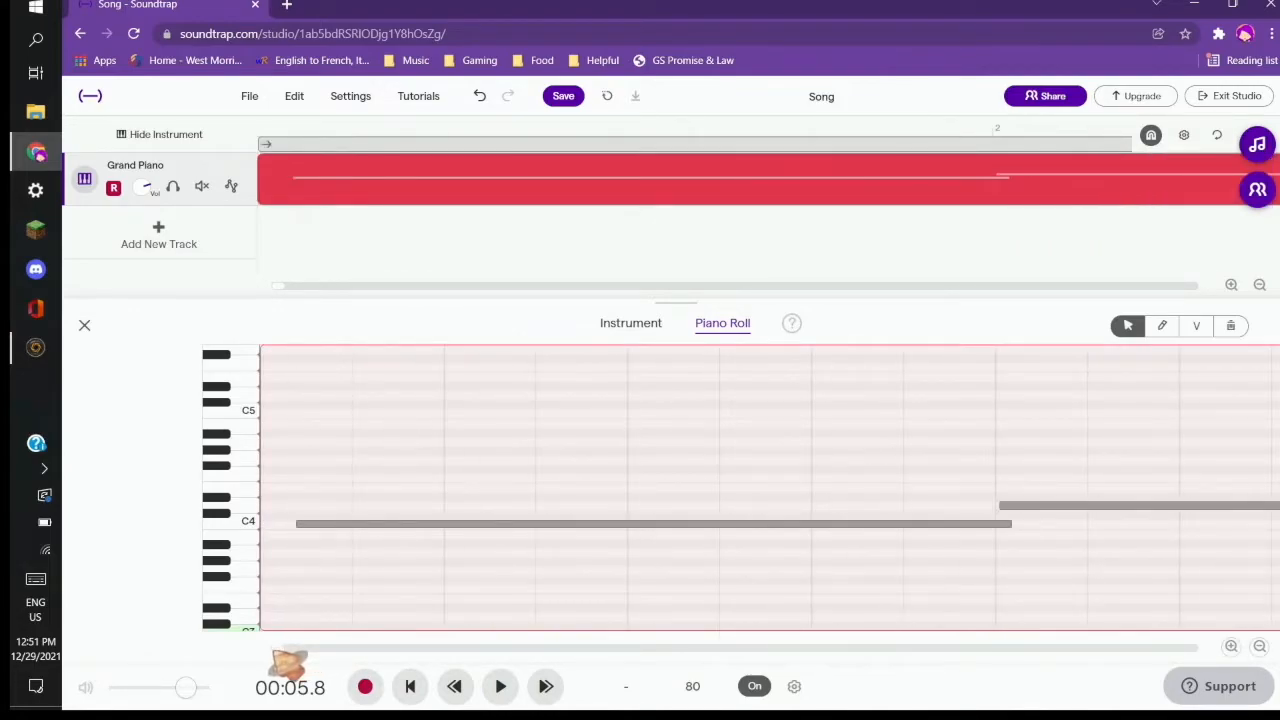
pyautogui.click(437, 524)
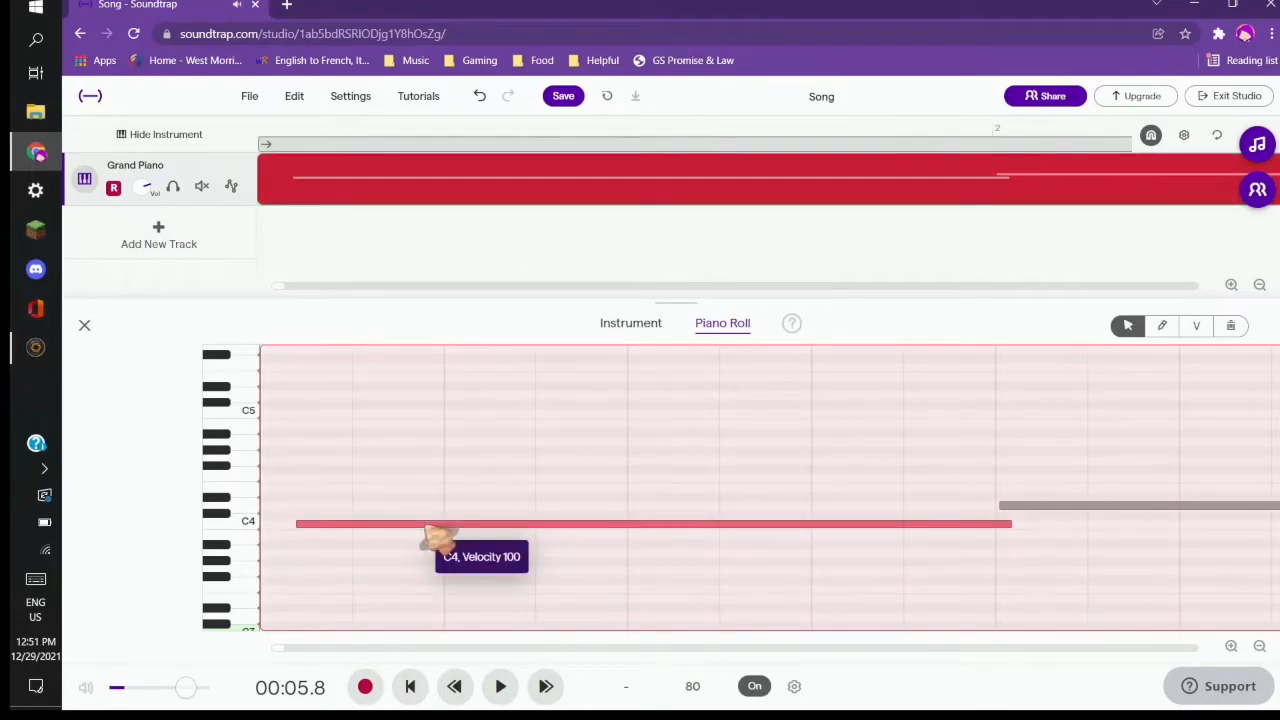
pyautogui.moveTo(437, 540); pyautogui.dragTo(423, 537)
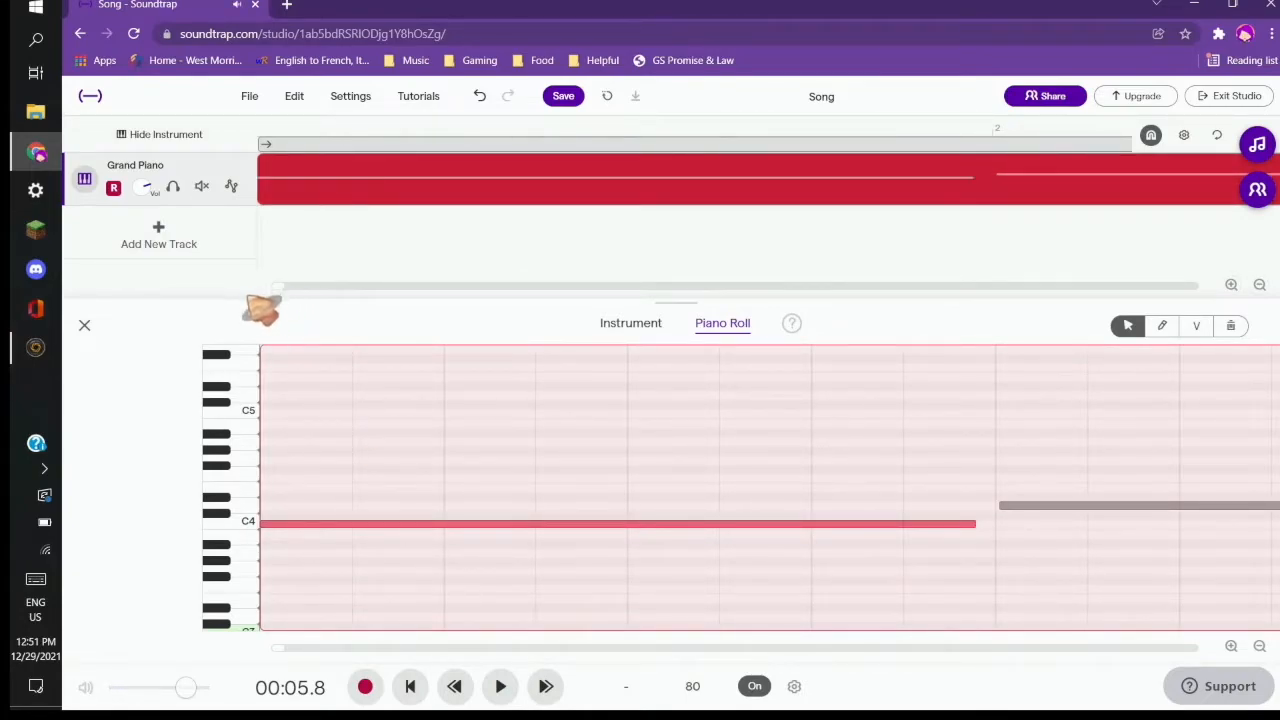
pyautogui.click(1015, 508)
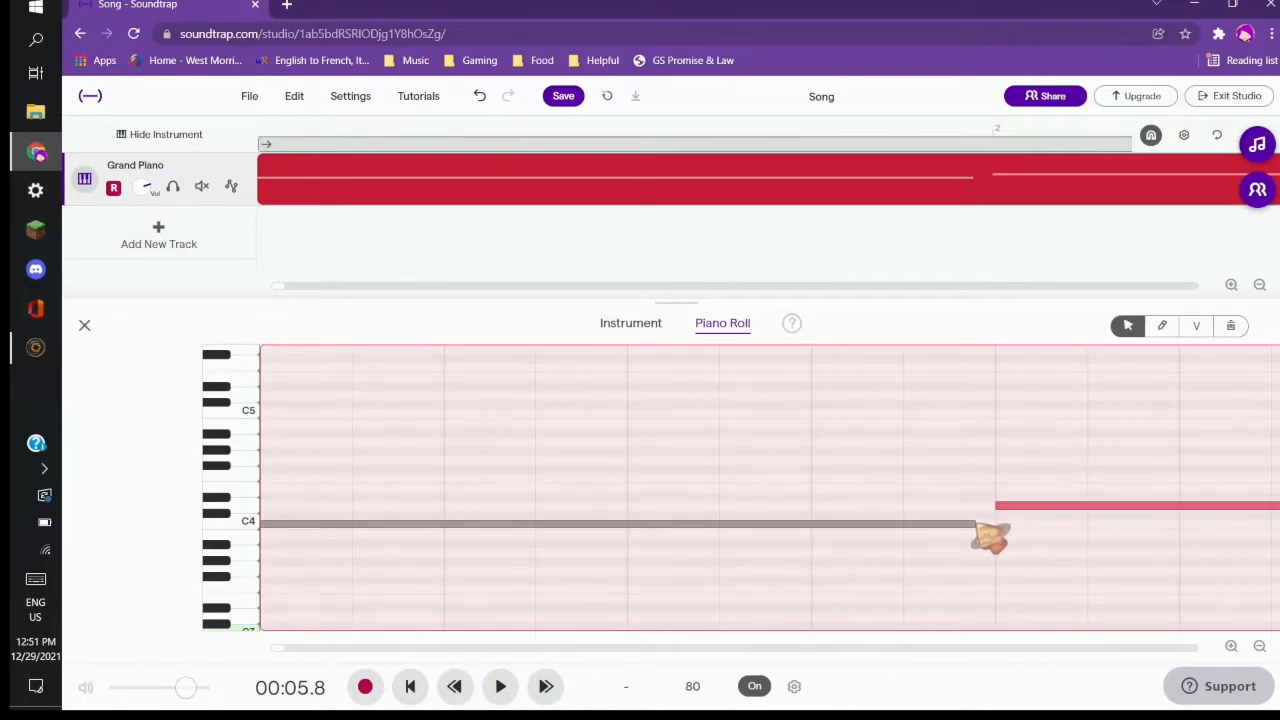
# Step: Extend the first note to the start of bar 2 and lower its pitch by one semitone
pyautogui.click(972, 525)
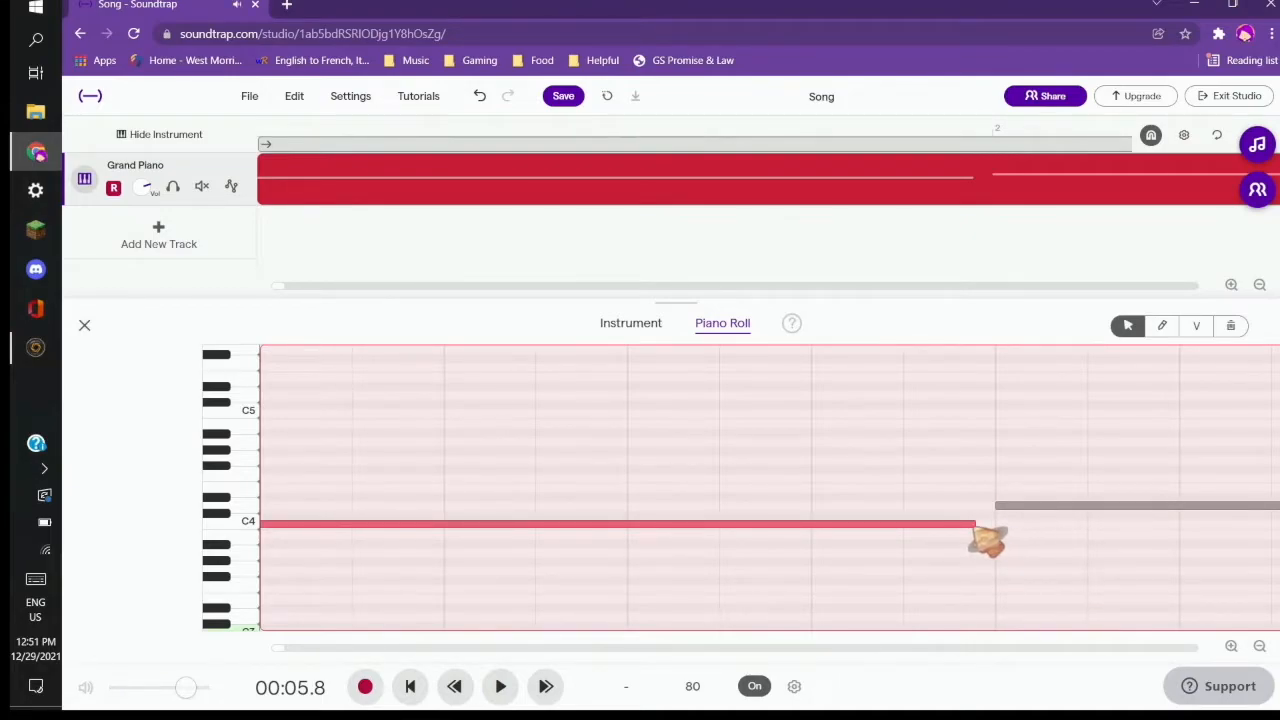
pyautogui.moveTo(973, 525); pyautogui.dragTo(997, 529)
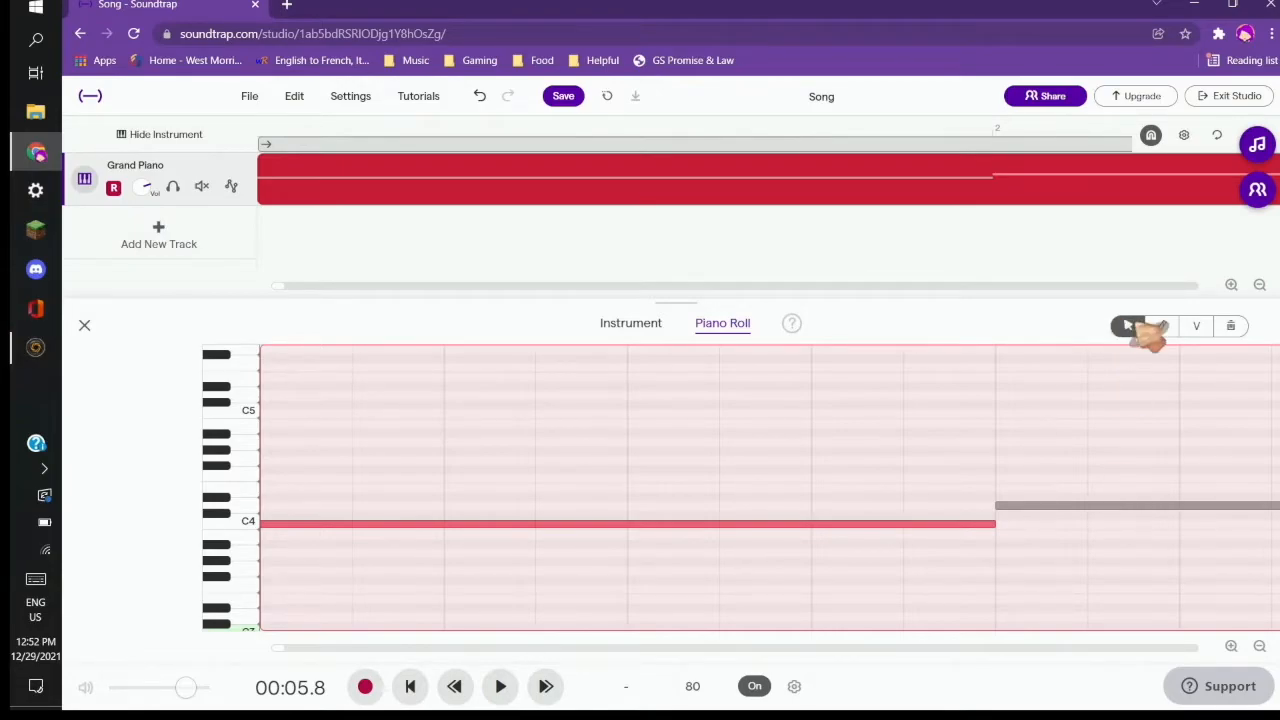
pyautogui.moveTo(836, 535); pyautogui.dragTo(838, 545)
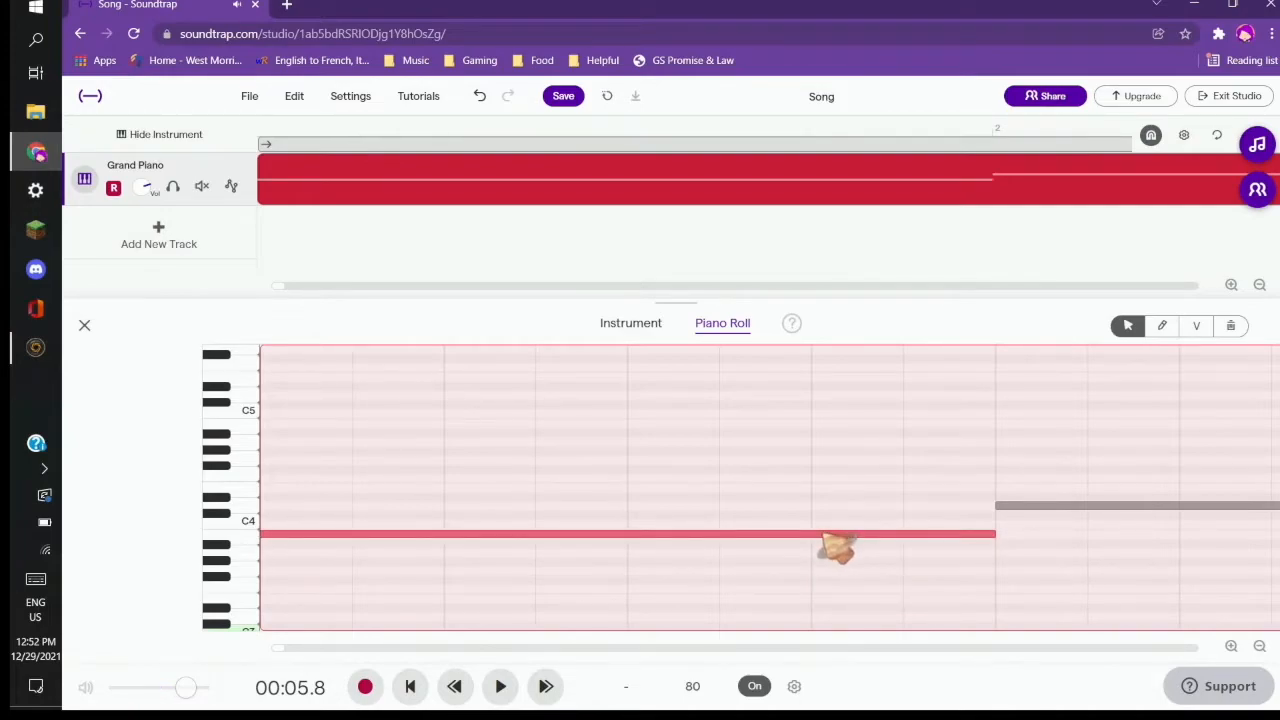
# Step: Draw a B4 note spanning bar 1 and inspect its velocity with the velocity tool
pyautogui.click(1163, 328)
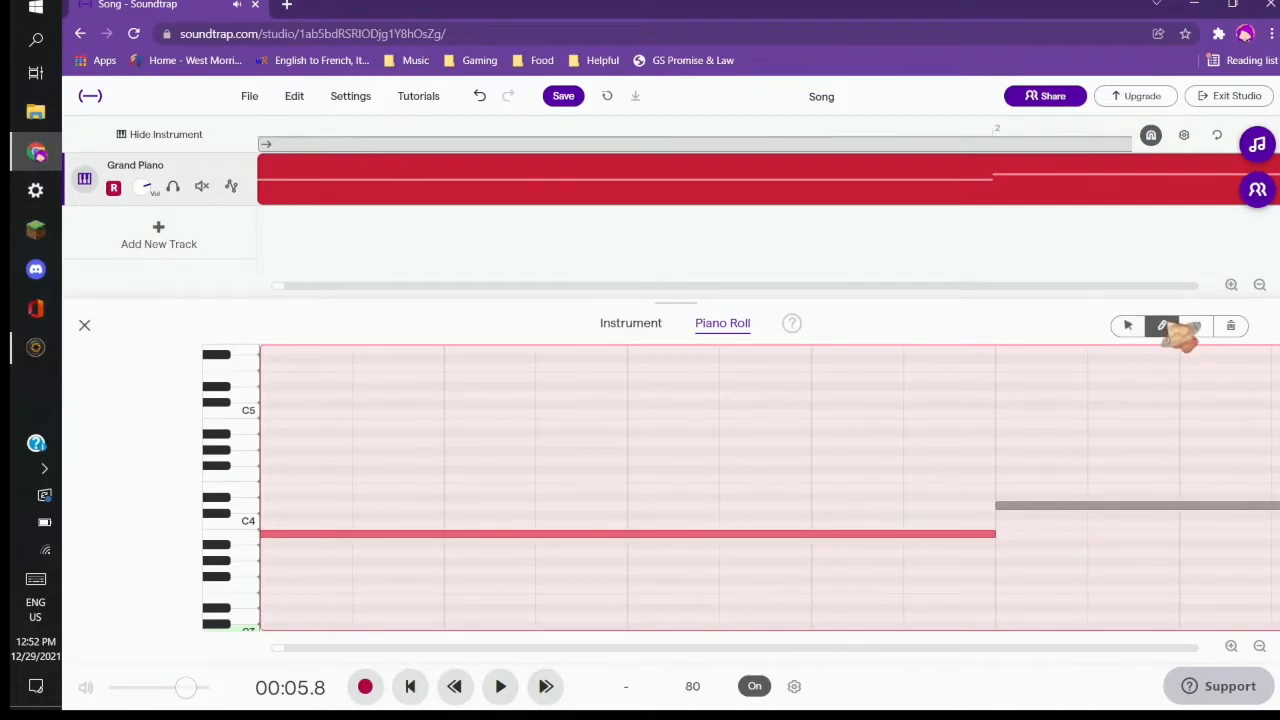
pyautogui.click(274, 428)
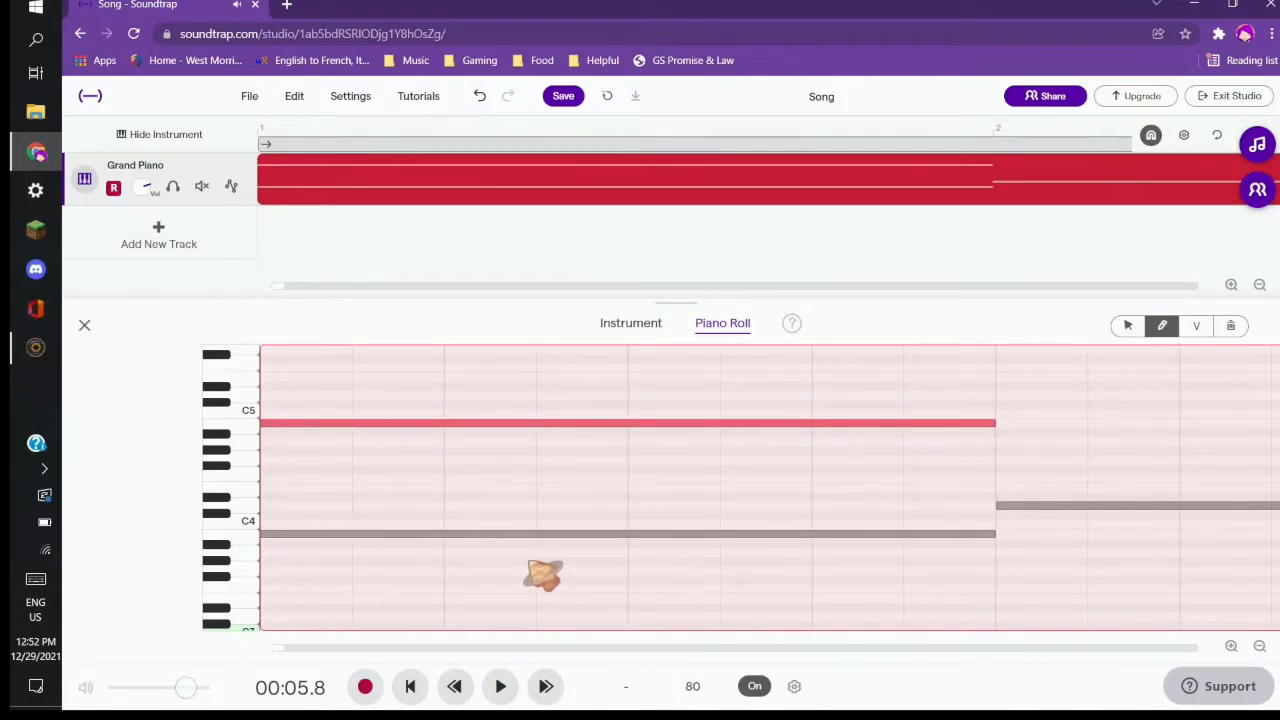
pyautogui.click(1196, 326)
pyautogui.scroll(2, 830, 500)
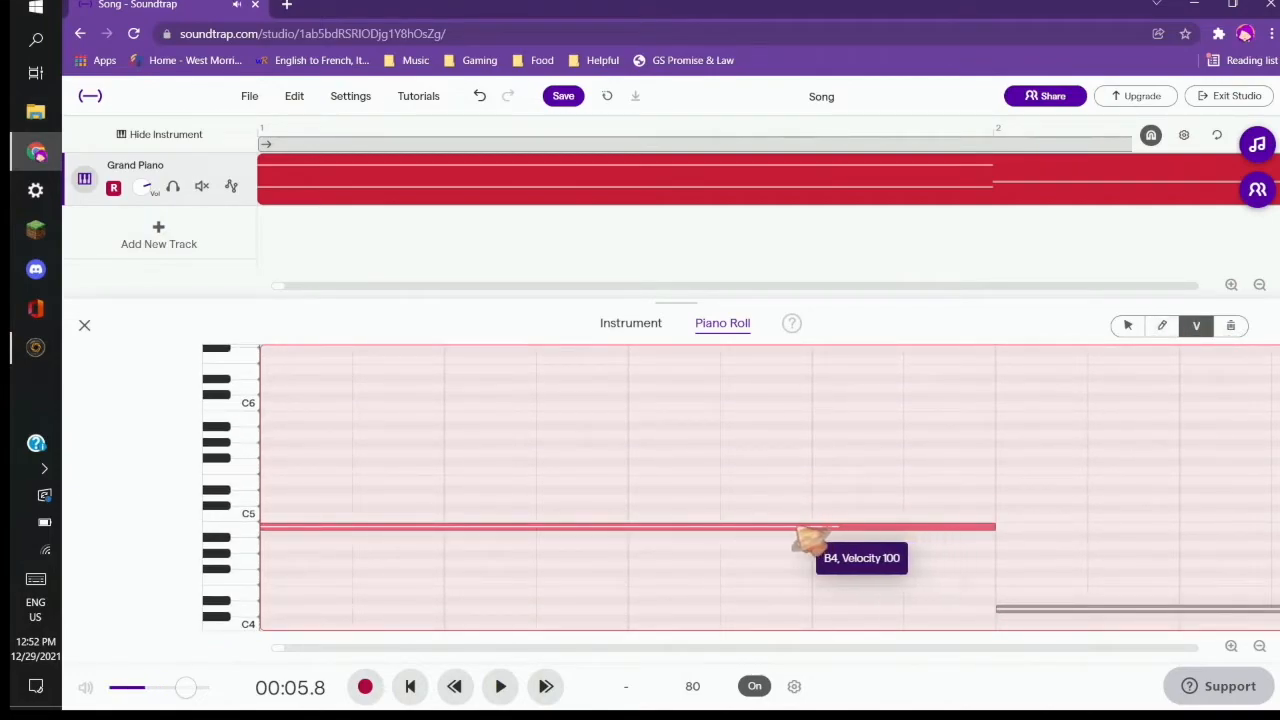
pyautogui.scroll(-2, 918, 540)
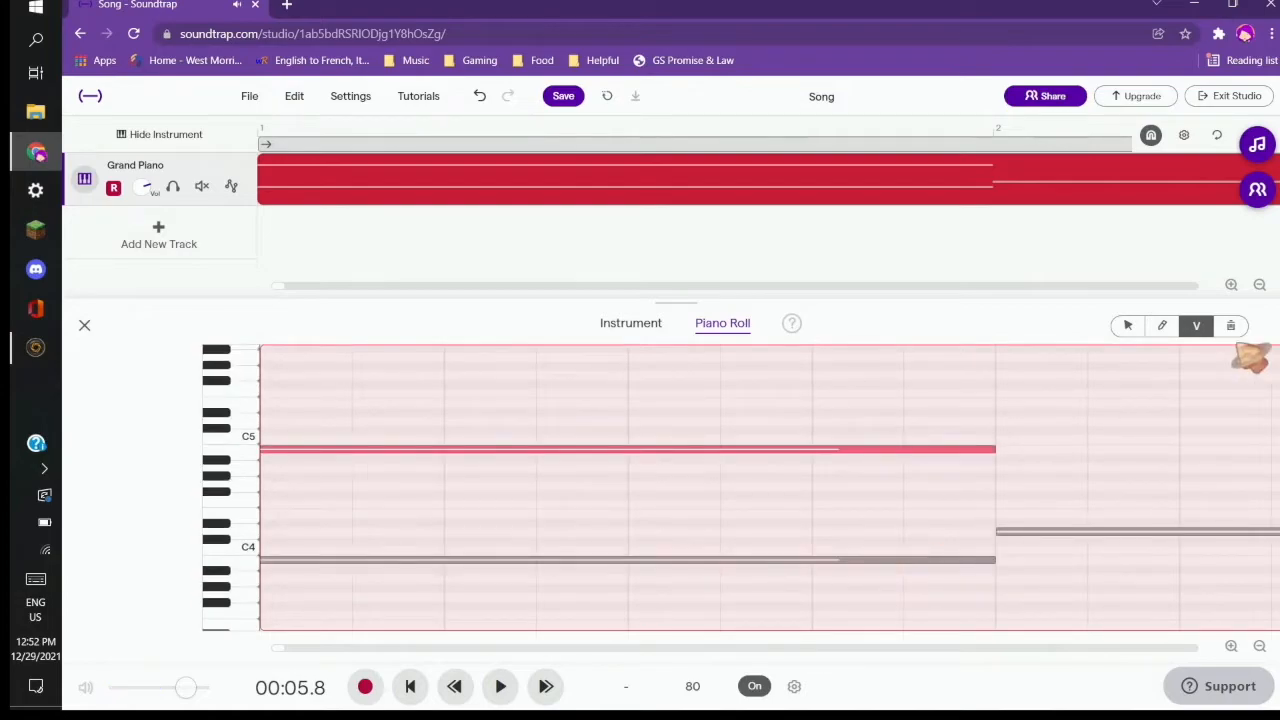
# Step: Delete the B4 note from bar 1 and close the piano roll
pyautogui.click(1230, 328)
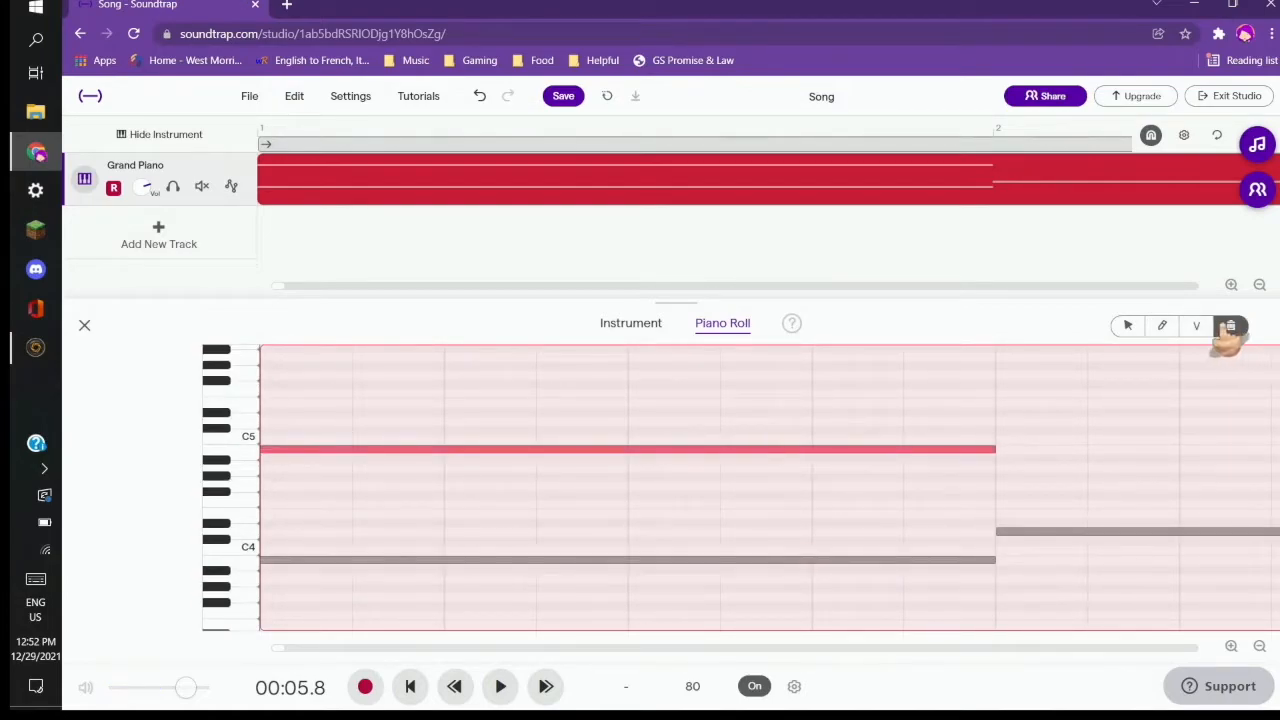
pyautogui.click(828, 452)
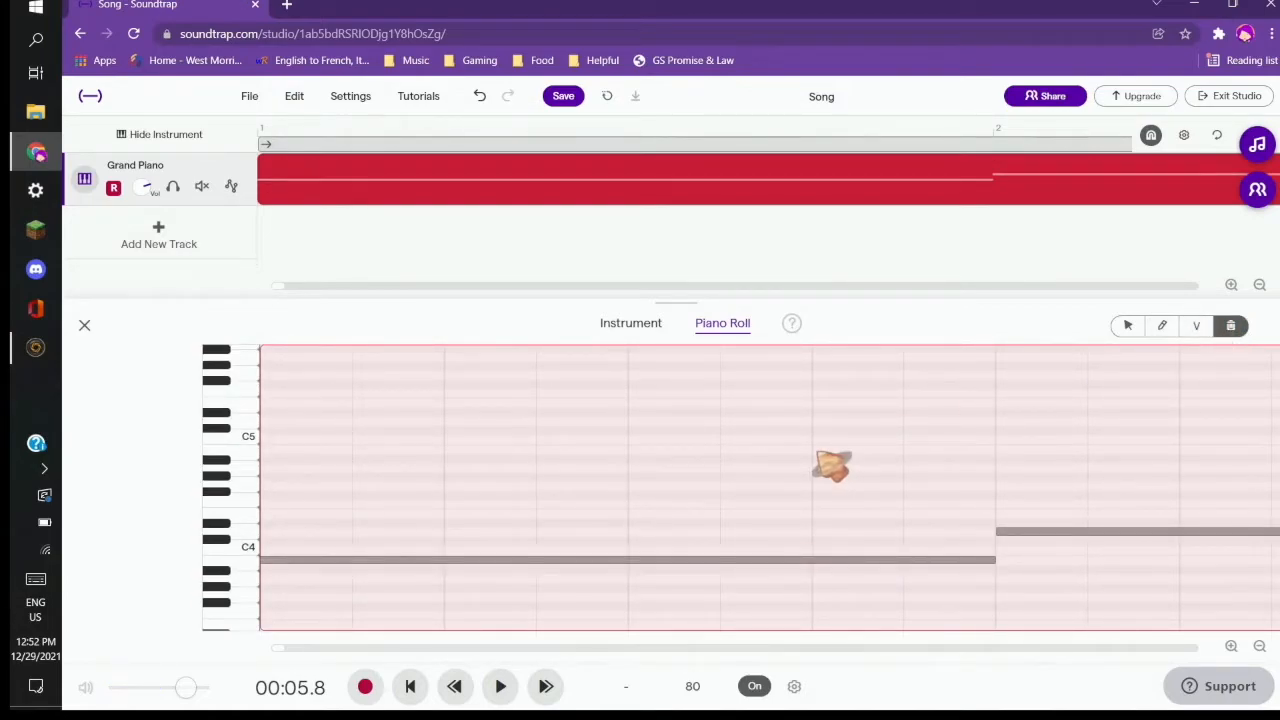
pyautogui.click(84, 328)
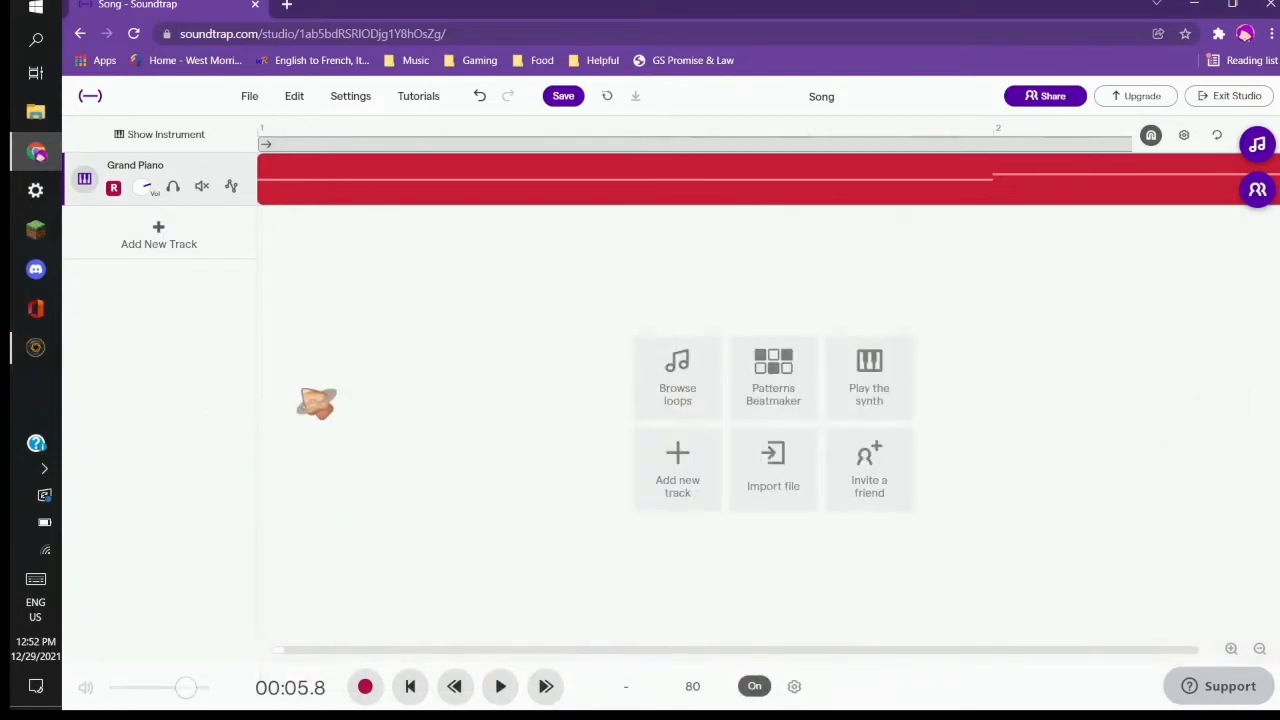
# Step: Change the piano region's rhythm to Lively 1, previewing it before applying
pyautogui.click(292, 182)
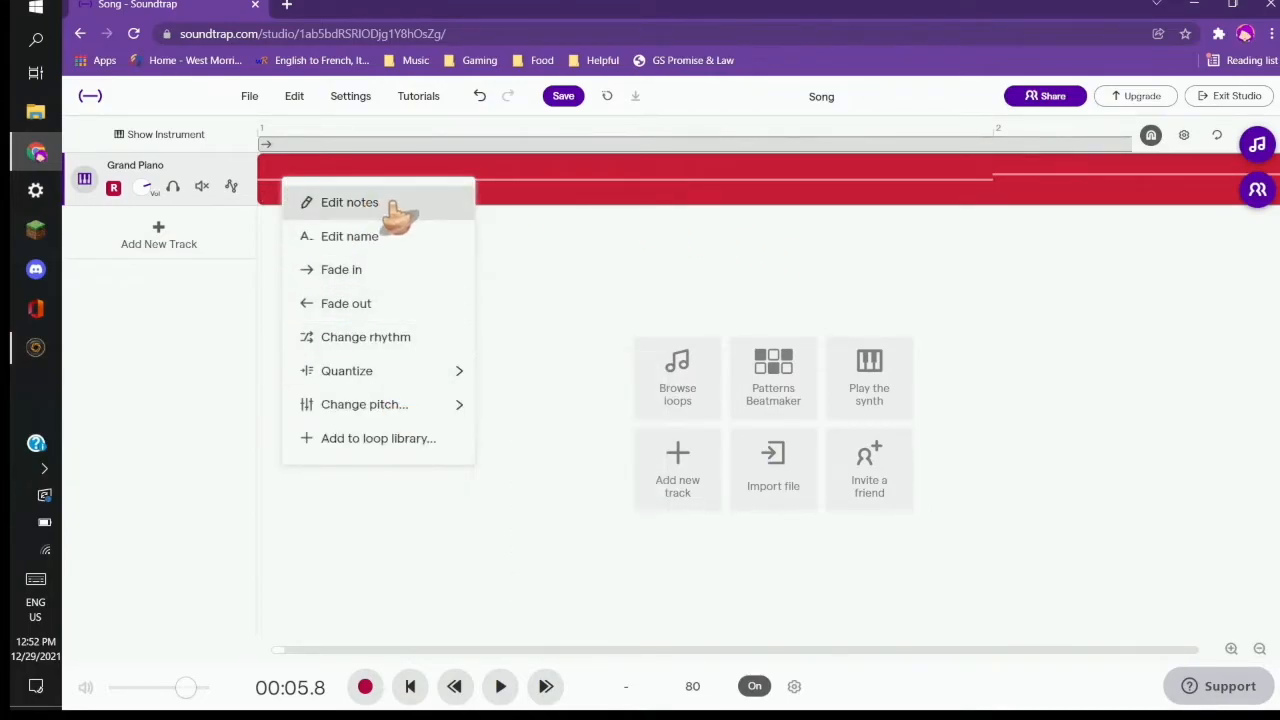
pyautogui.click(425, 345)
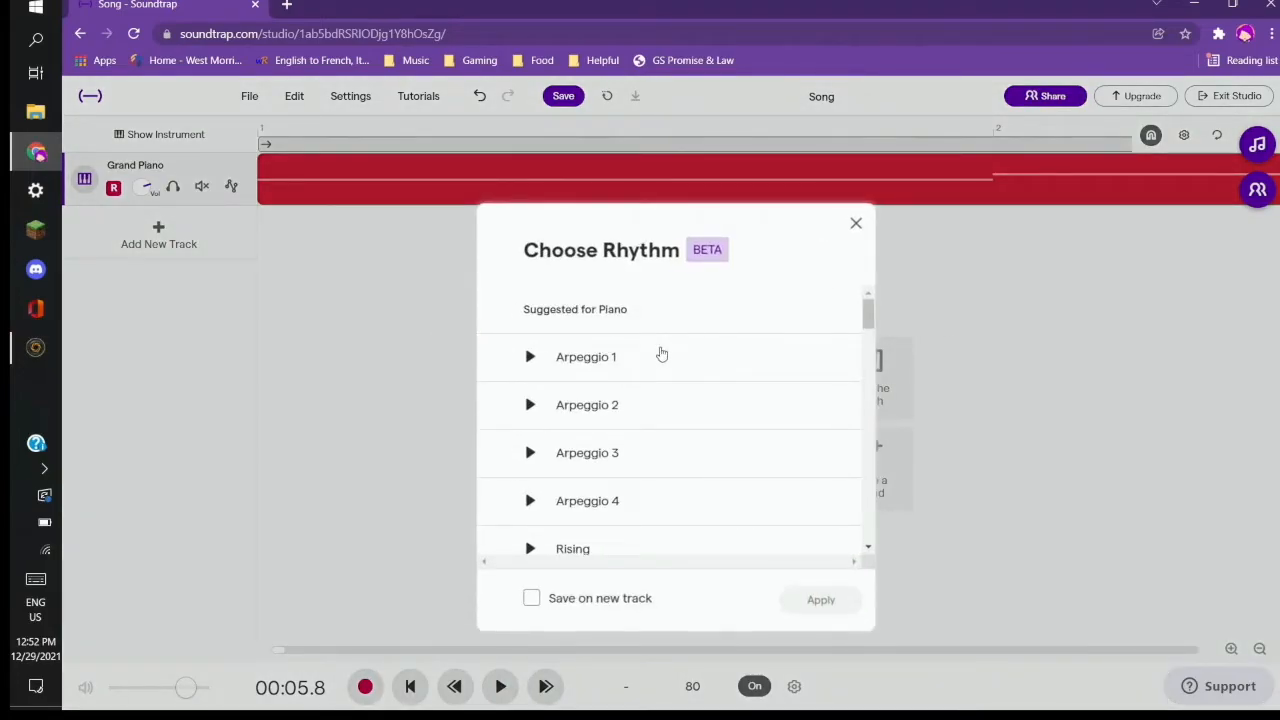
pyautogui.scroll(-4, 660, 370)
pyautogui.scroll(-2, 663, 388)
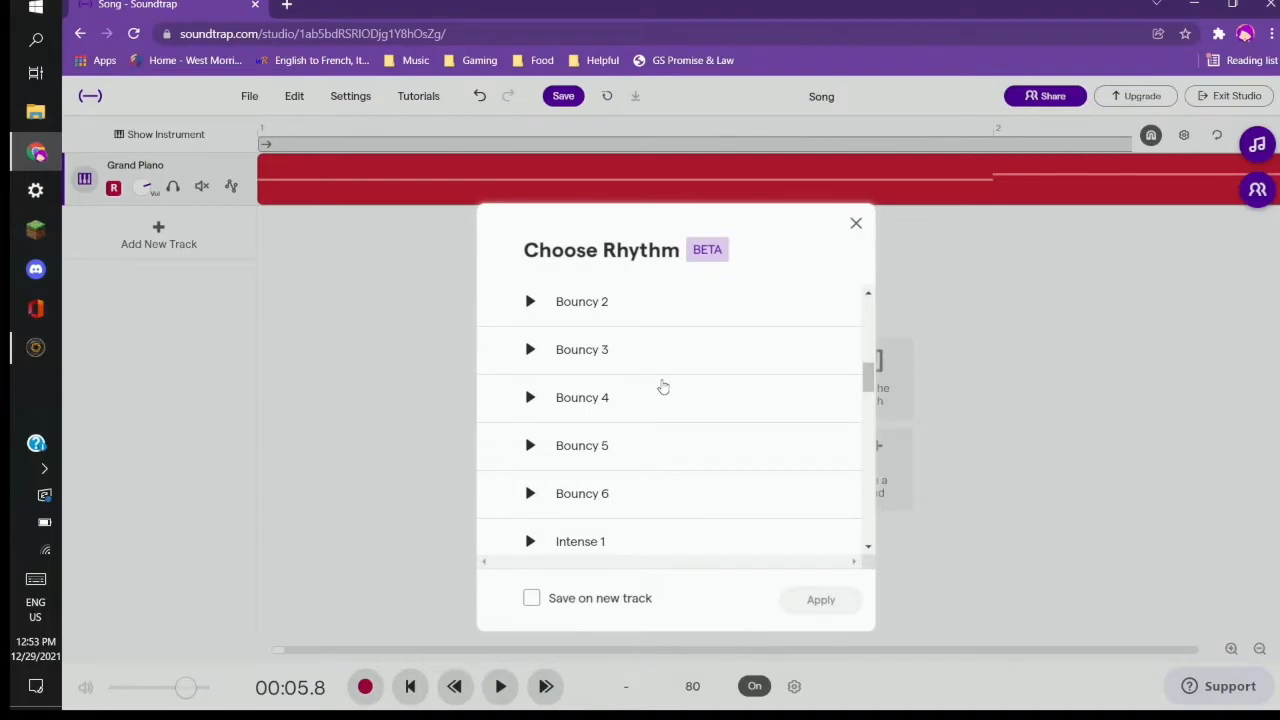
pyautogui.scroll(-5, 663, 368)
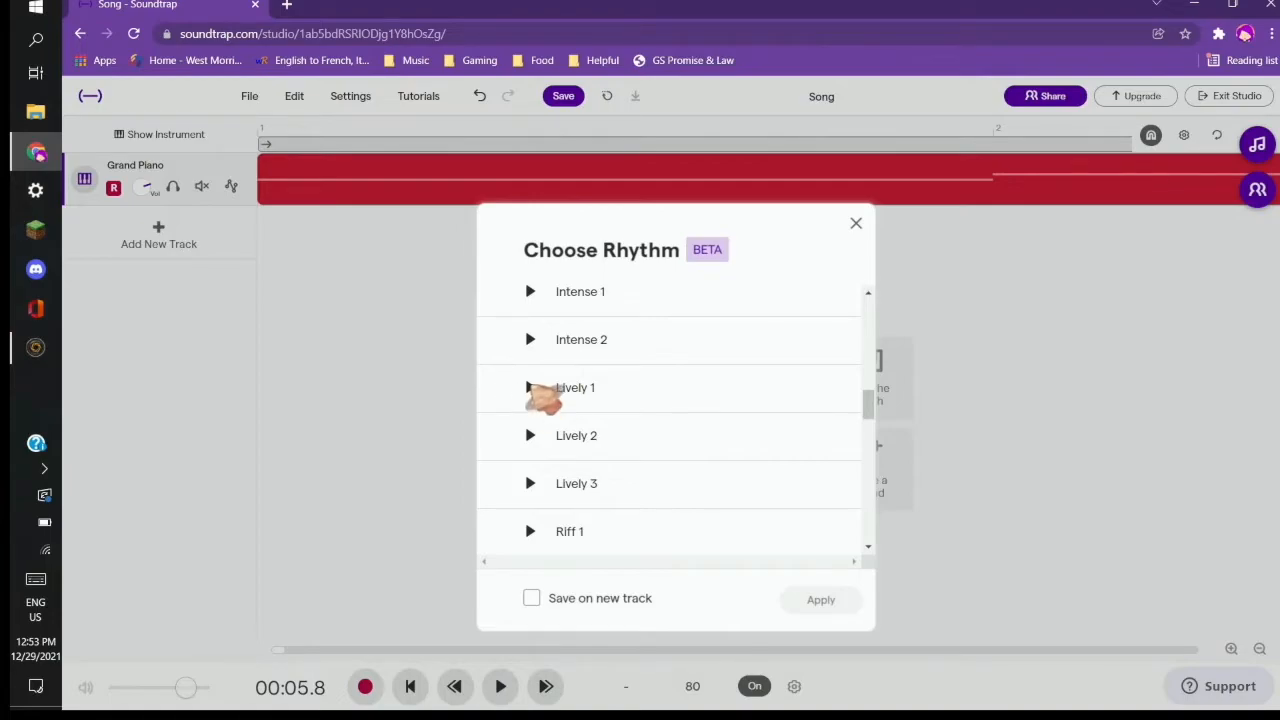
pyautogui.click(531, 388)
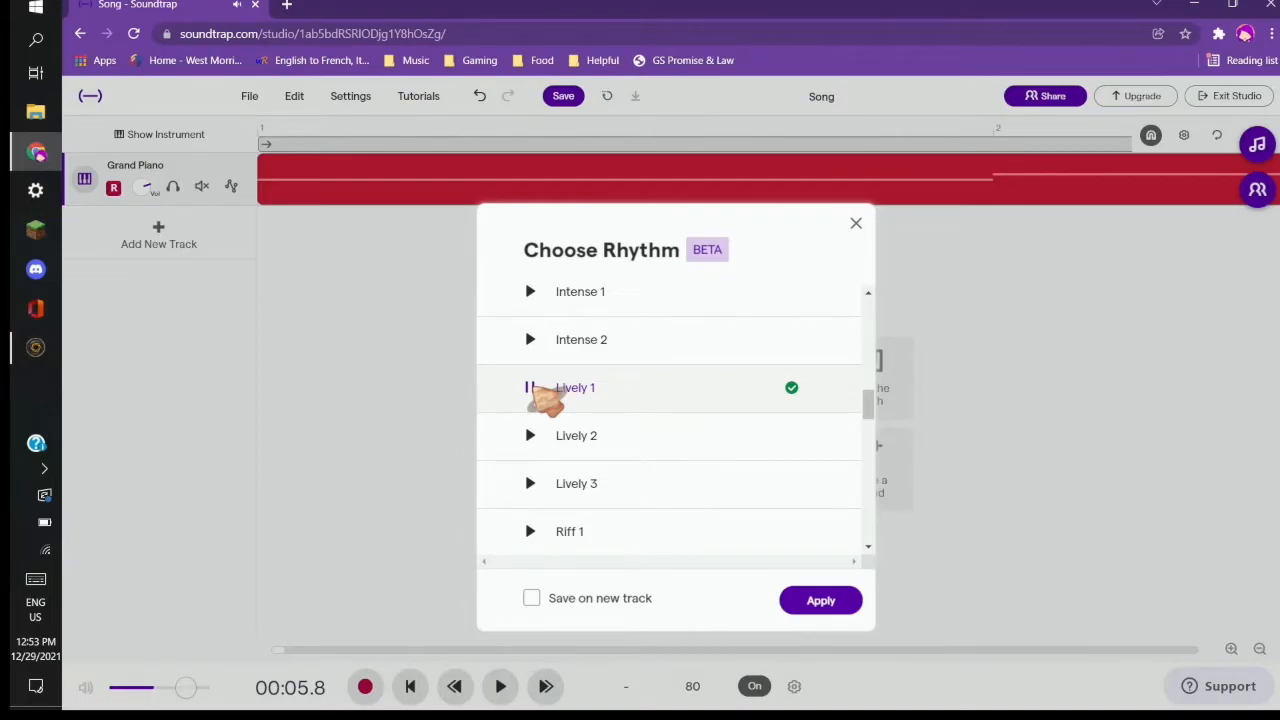
pyautogui.click(846, 605)
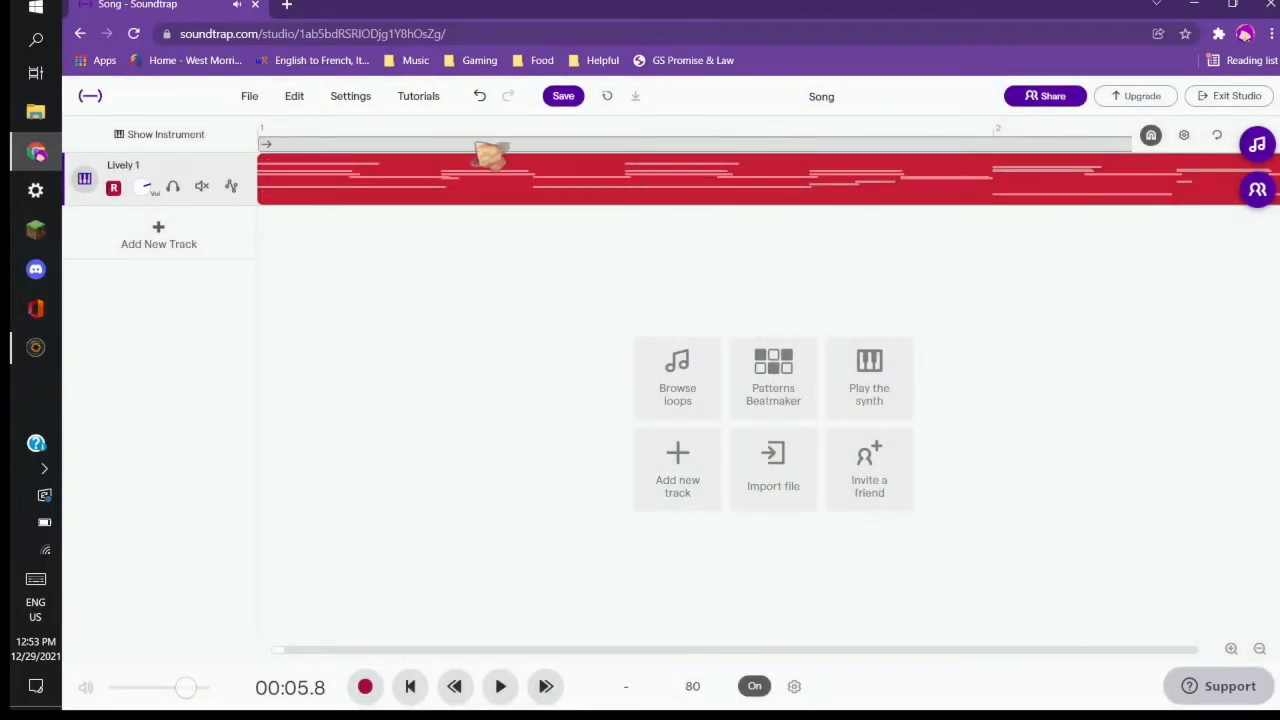
# Step: Play the Lively 1 region from the start of the song through to its end
pyautogui.click(1260, 650)
pyautogui.click(1260, 650)
pyautogui.click(1260, 650)
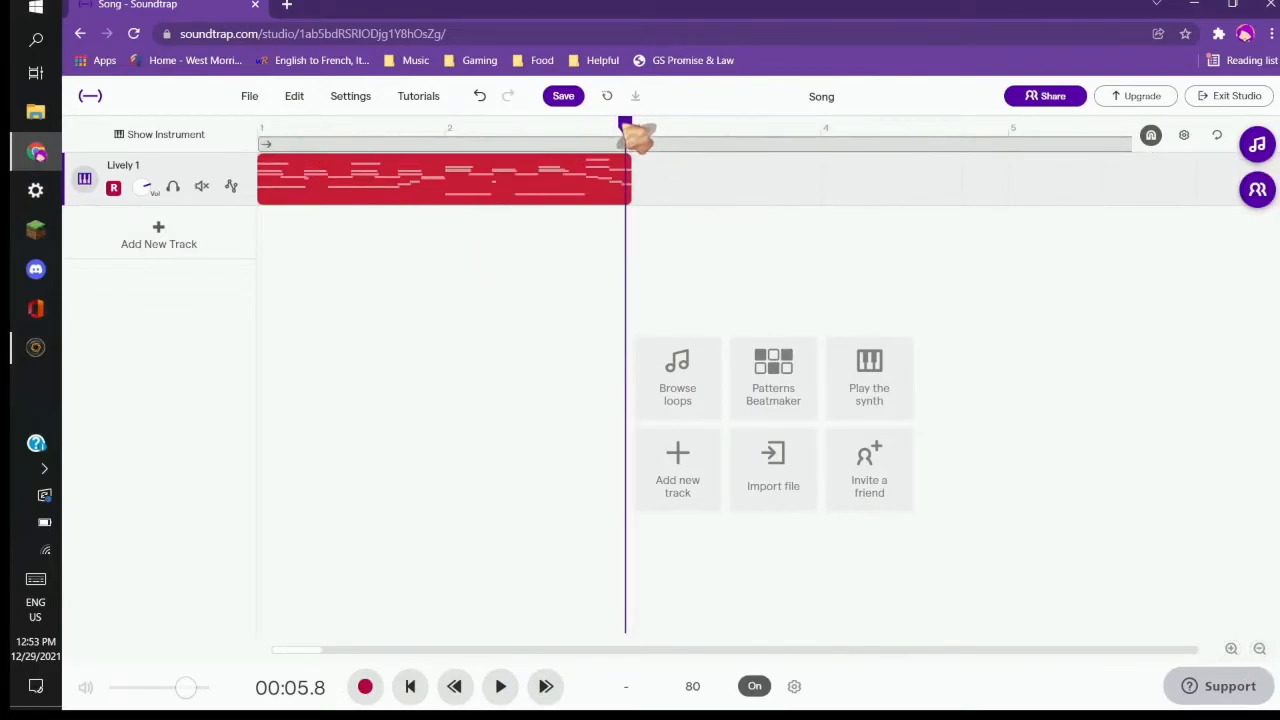
pyautogui.moveTo(628, 130); pyautogui.dragTo(252, 130)
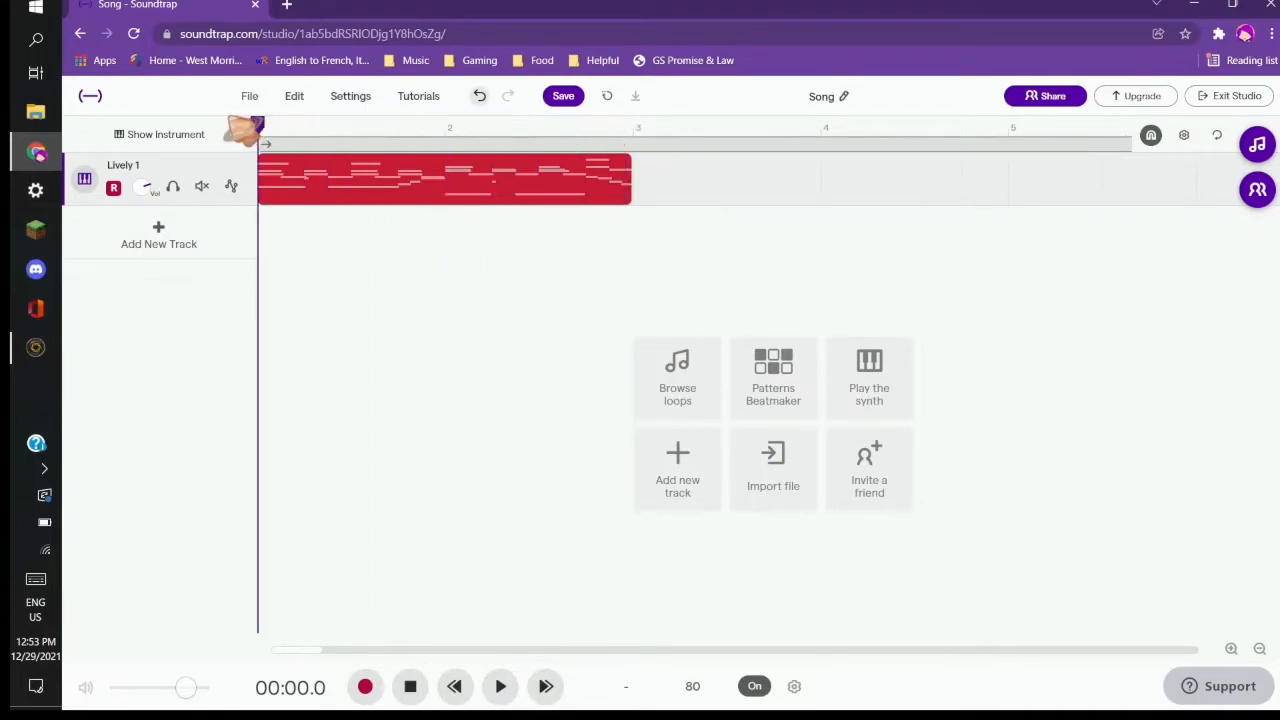
pyautogui.click(446, 136)
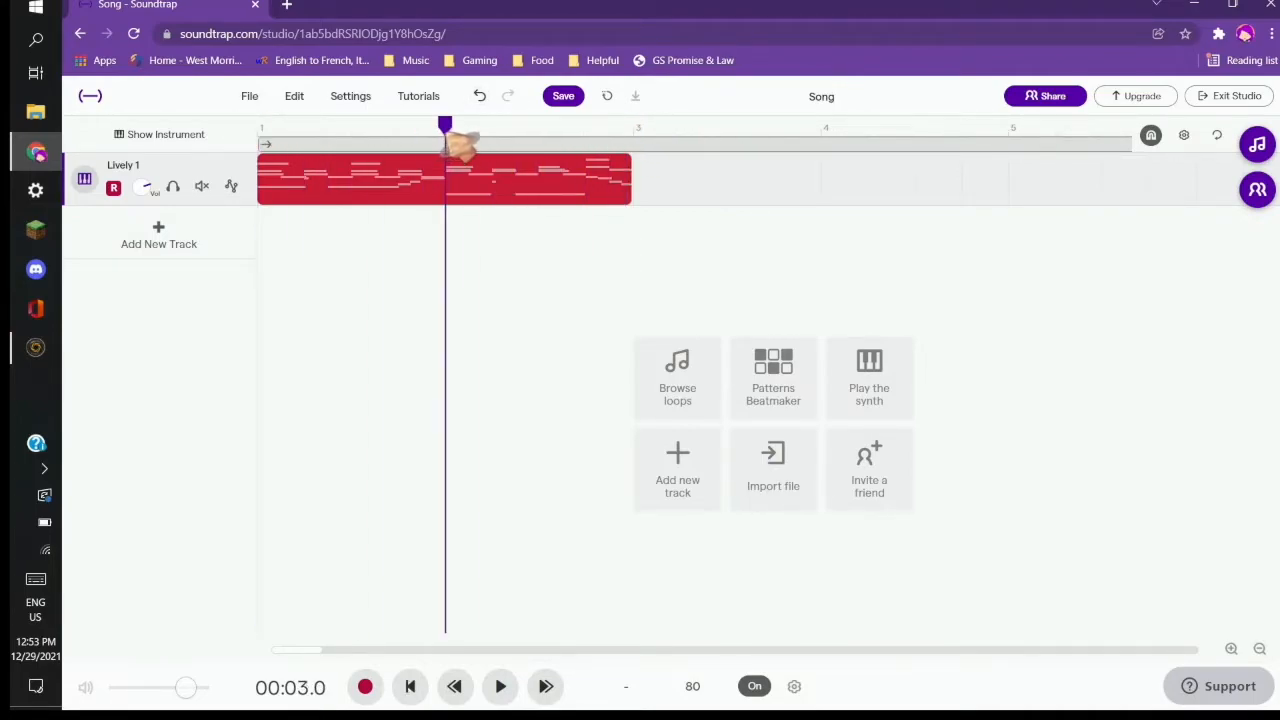
pyautogui.click(270, 137)
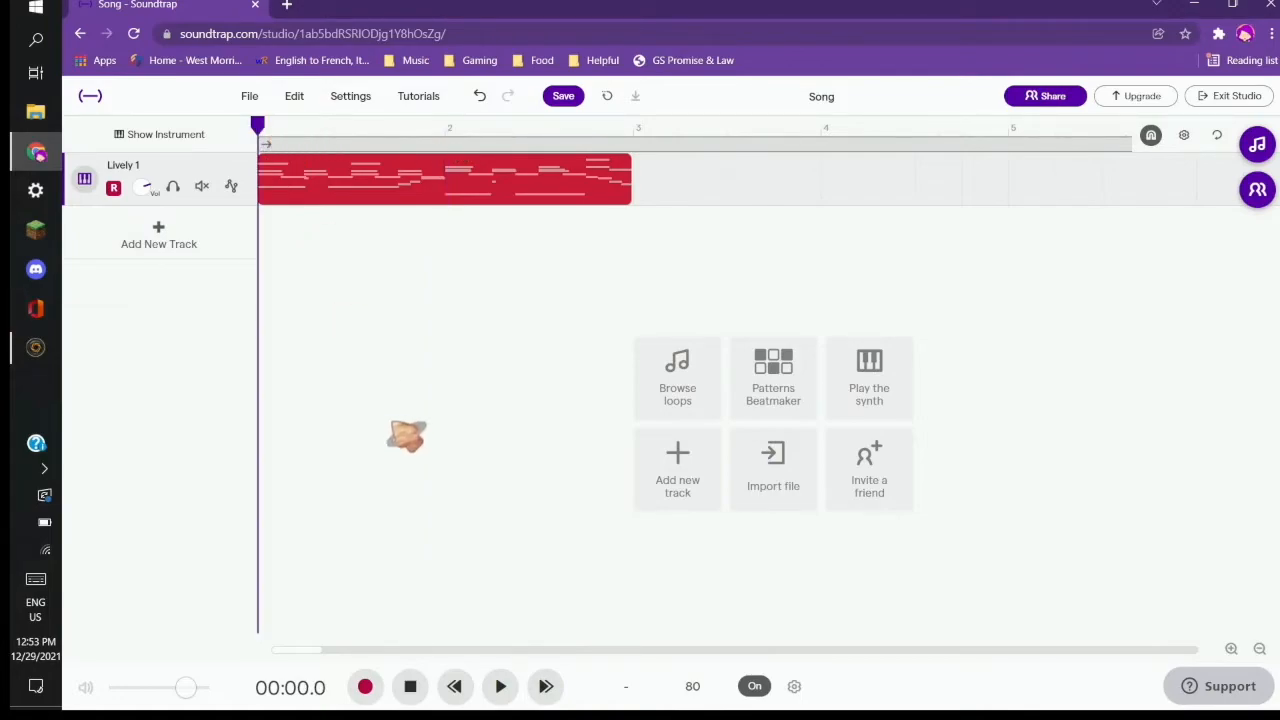
pyautogui.press('space')
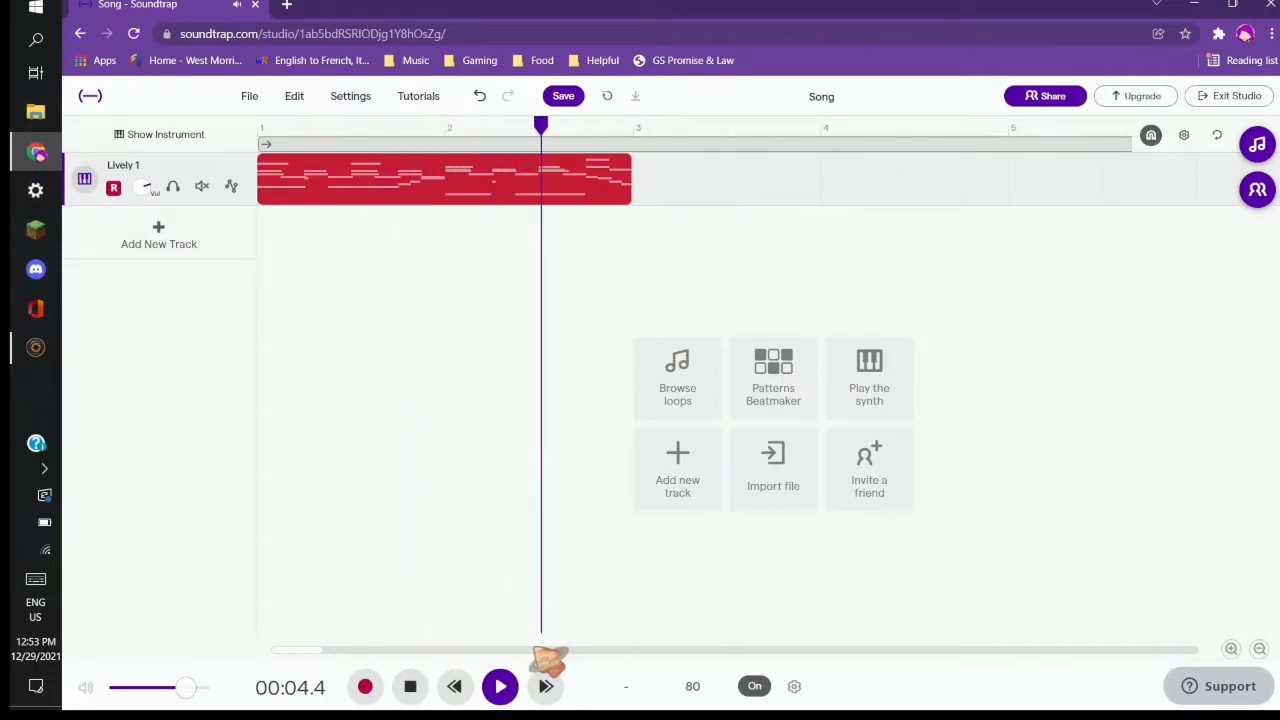
pyautogui.press('space')
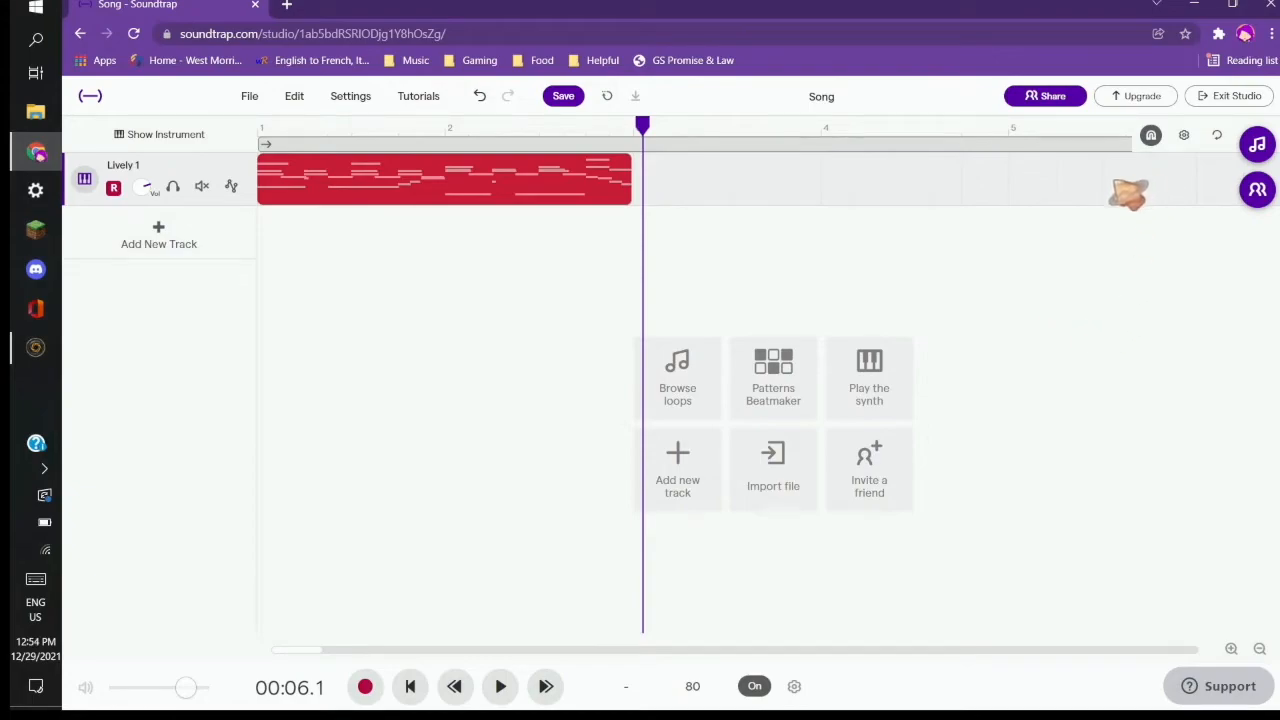
# Step: Shift the region one beat later, and with the grid size set to 1/16, move it back to the start of bar 1
pyautogui.click(451, 180)
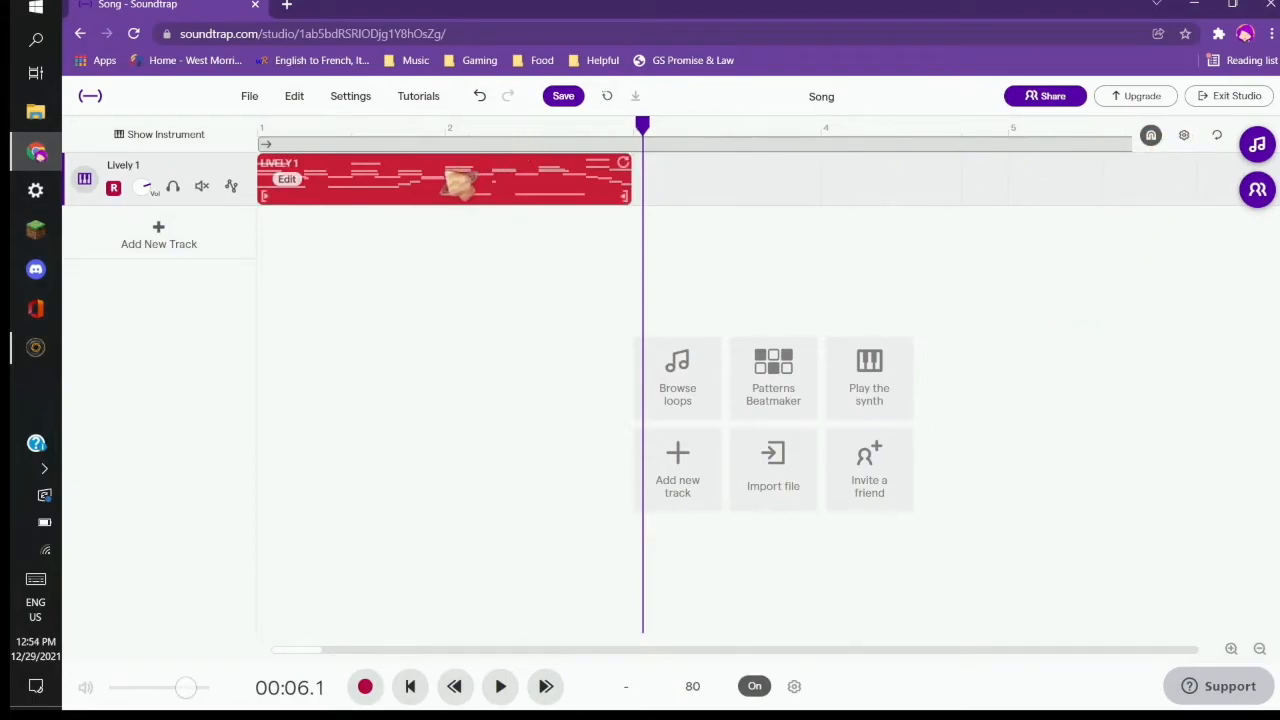
pyautogui.moveTo(449, 180)
pyautogui.mouseDown()
pyautogui.moveTo(468, 177)
pyautogui.moveTo(443, 171)
pyautogui.moveTo(466, 171)
pyautogui.mouseUp()
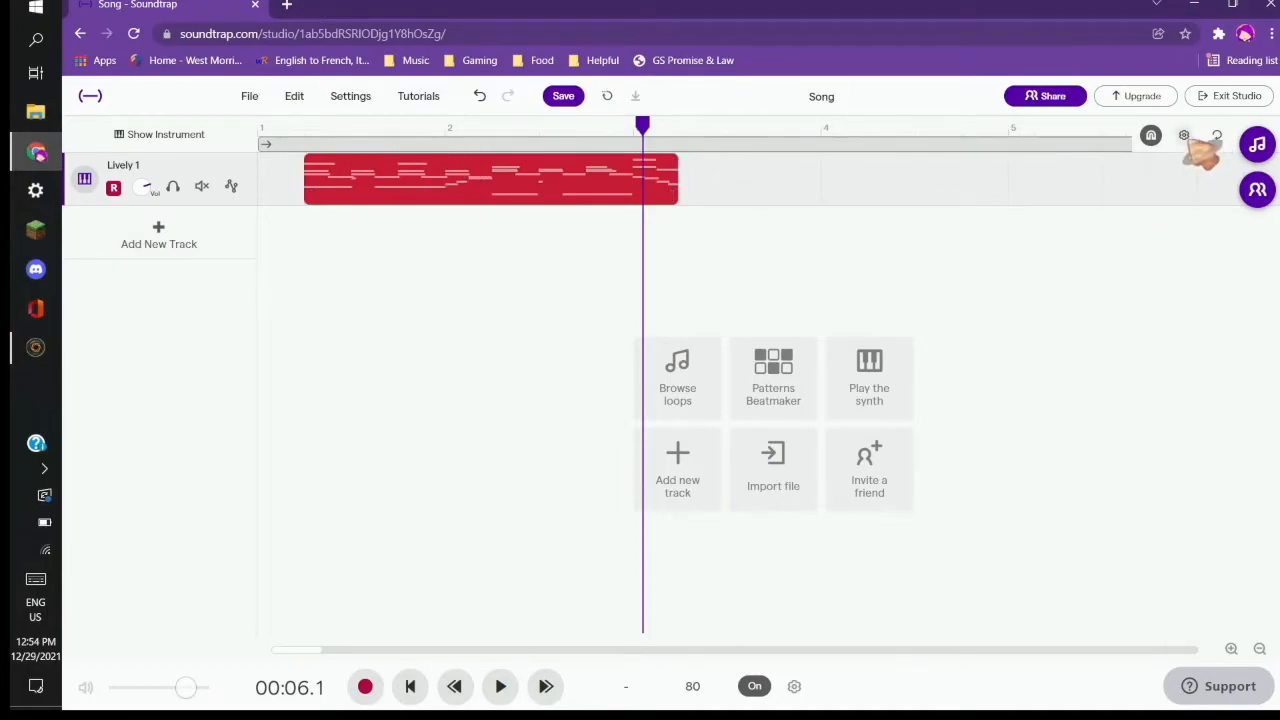
pyautogui.click(1186, 137)
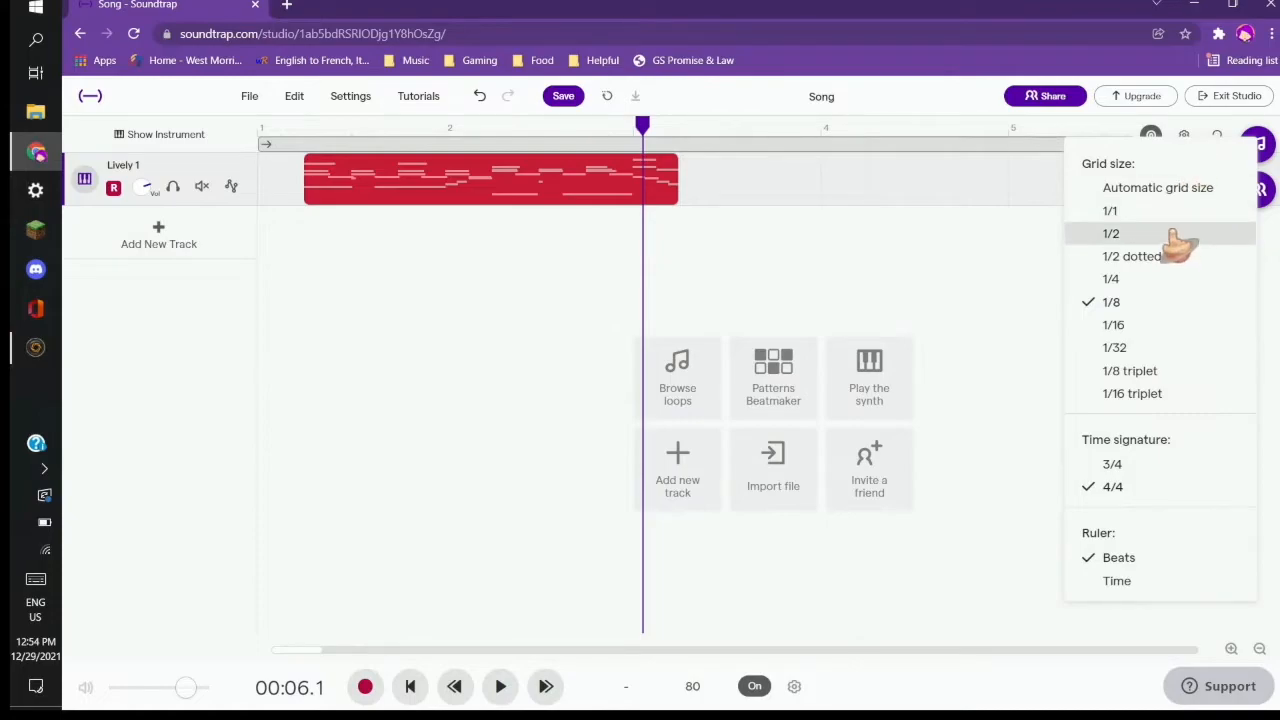
pyautogui.click(1115, 325)
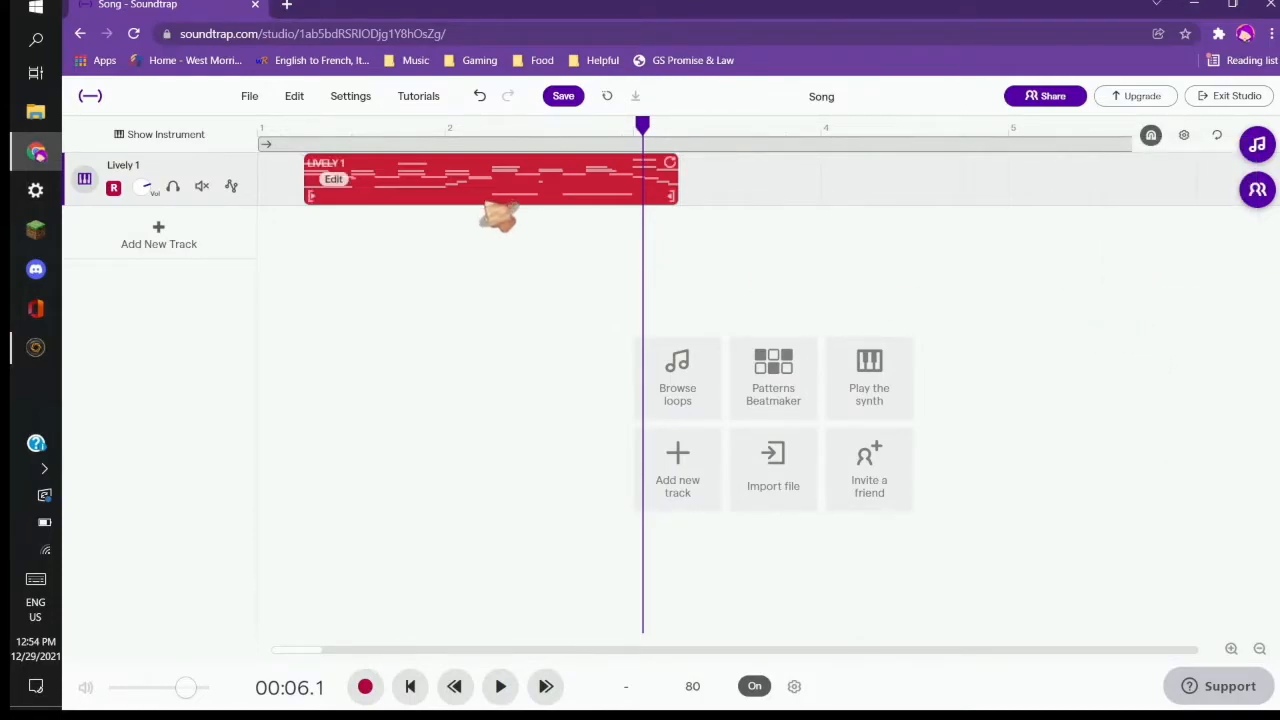
pyautogui.moveTo(471, 186); pyautogui.dragTo(423, 195)
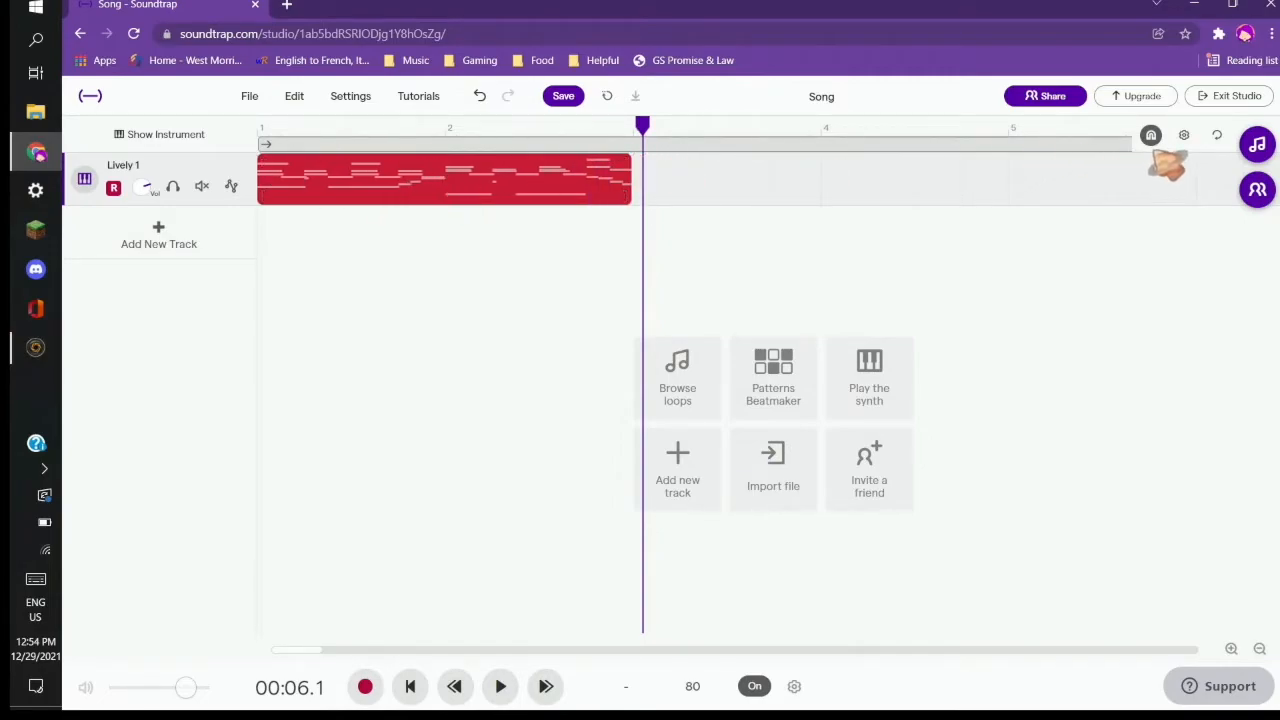
# Step: Set the grid size back to 1/8 and try out grid snapping on the region
pyautogui.click(1184, 137)
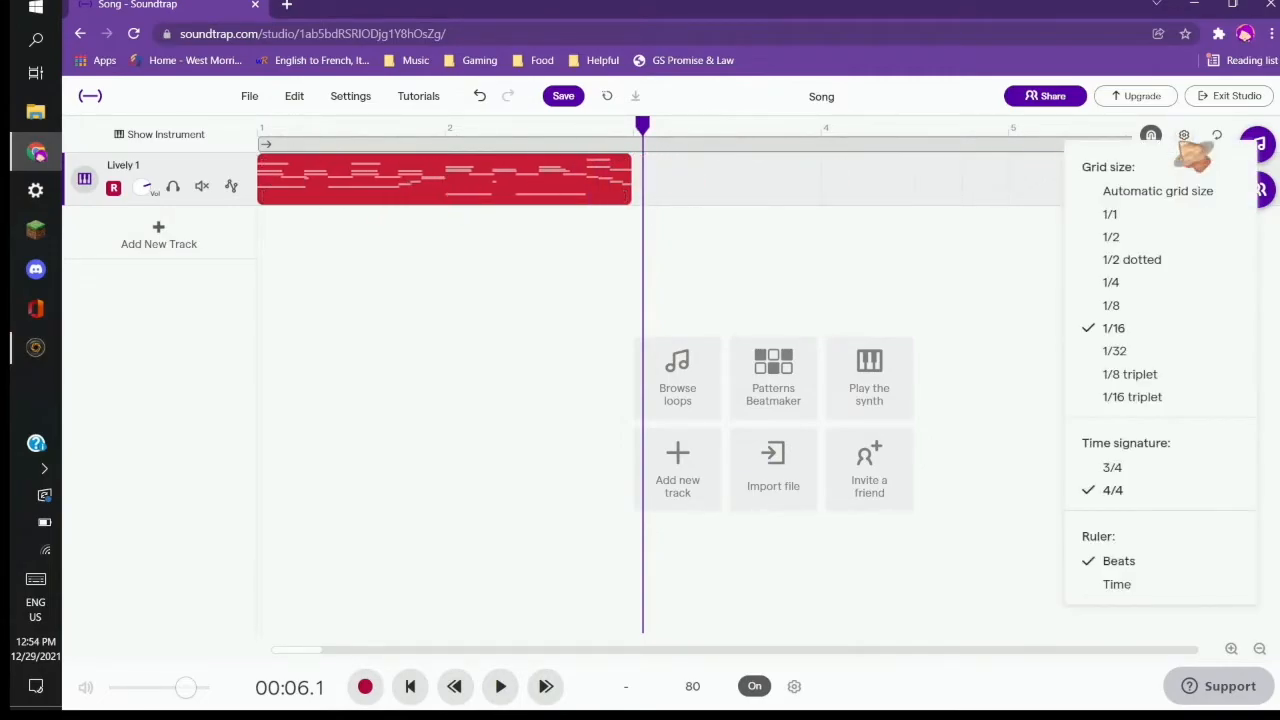
pyautogui.click(1135, 305)
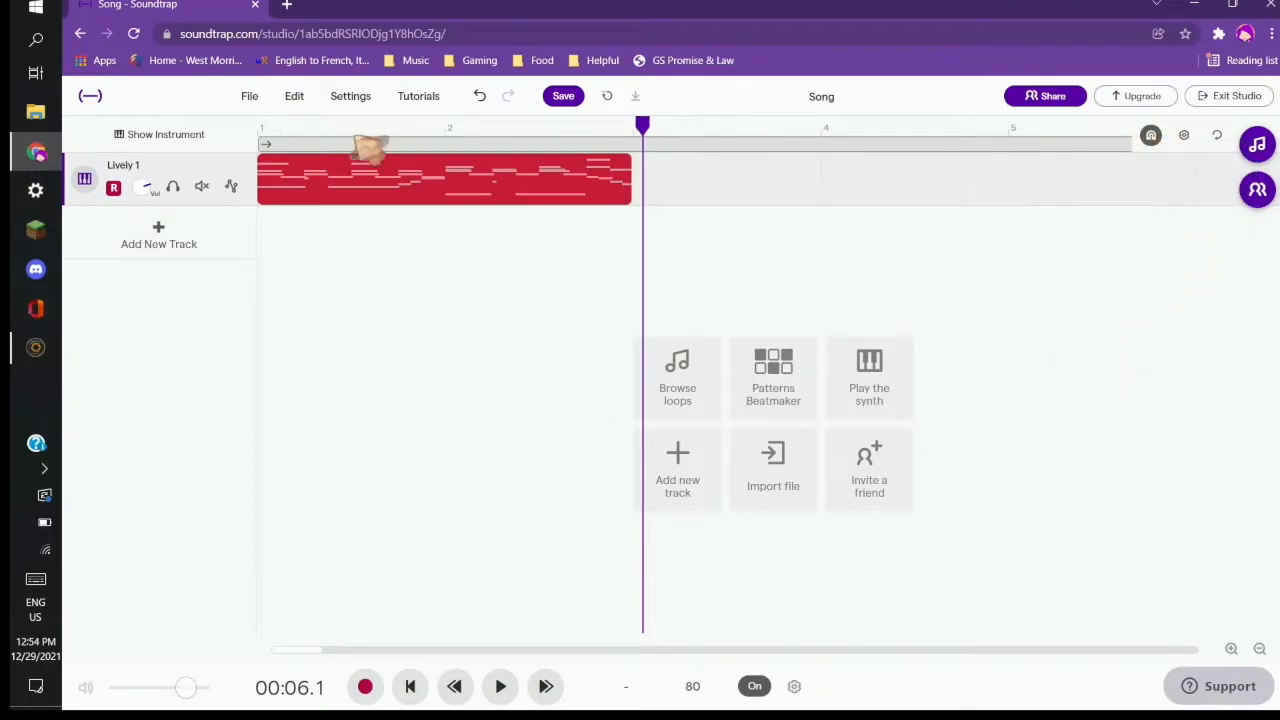
pyautogui.moveTo(420, 190)
pyautogui.mouseDown()
pyautogui.moveTo(705, 200)
pyautogui.moveTo(413, 190)
pyautogui.mouseUp()
pyautogui.click(1150, 135)
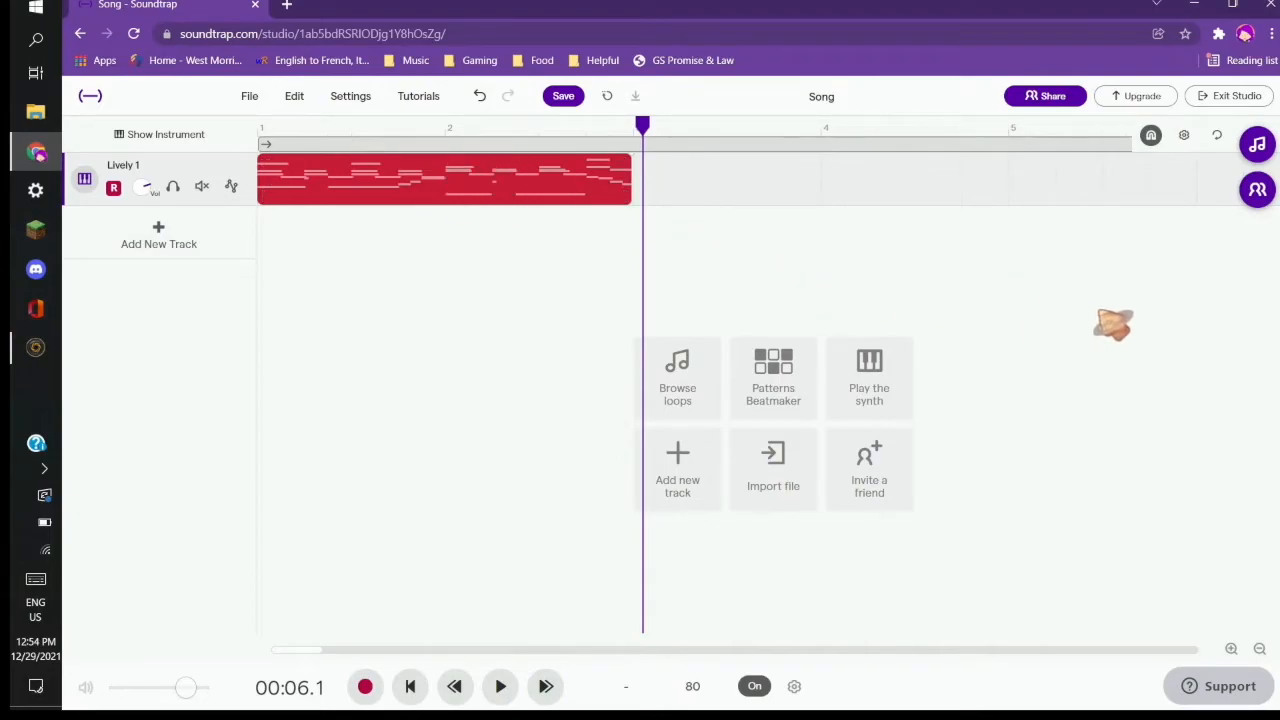
# Step: Browse the Drums loops and place the Anthem - Beat 1 (Tops) loop on a new track at the start of bar 1
pyautogui.click(1258, 146)
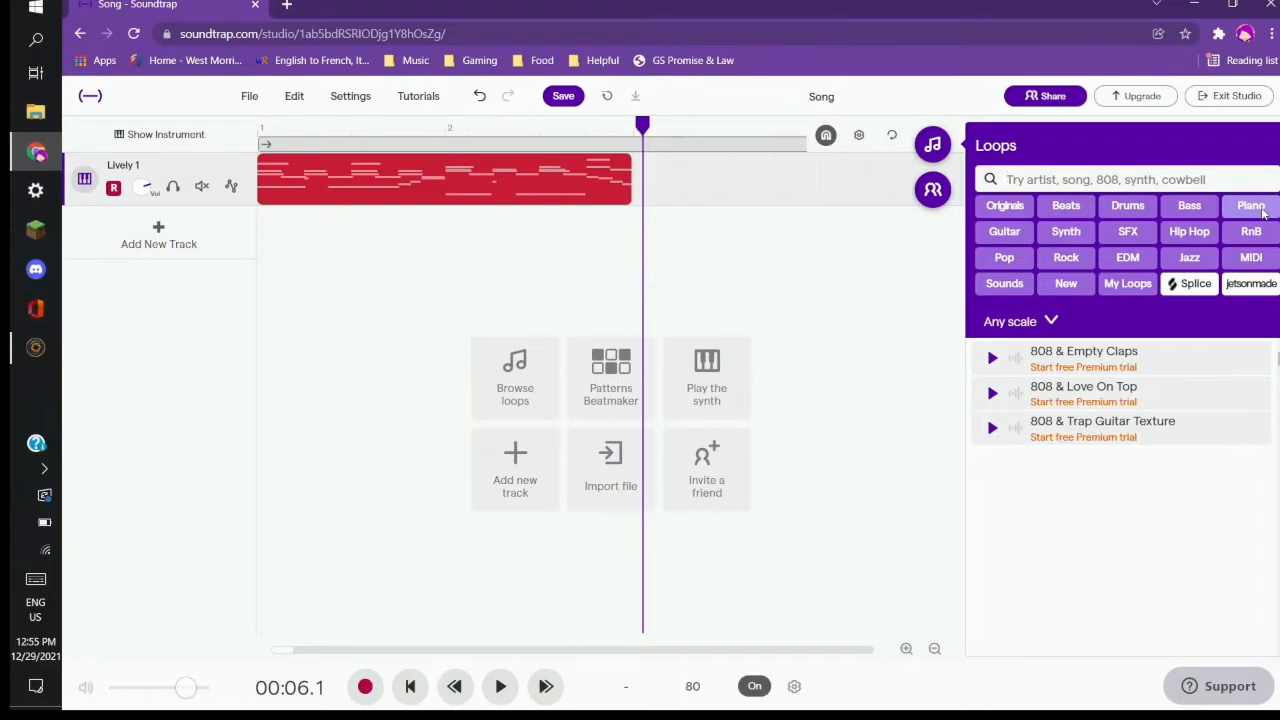
pyautogui.click(1128, 207)
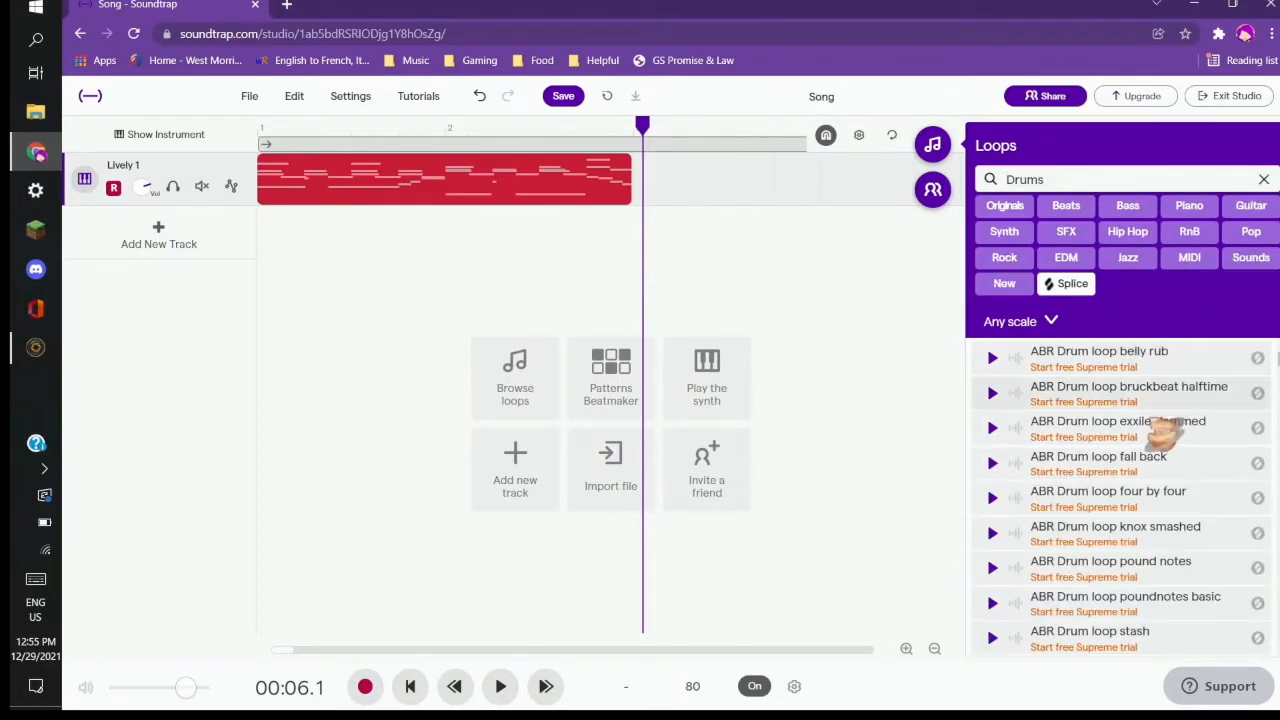
pyautogui.scroll(-5, 1165, 432)
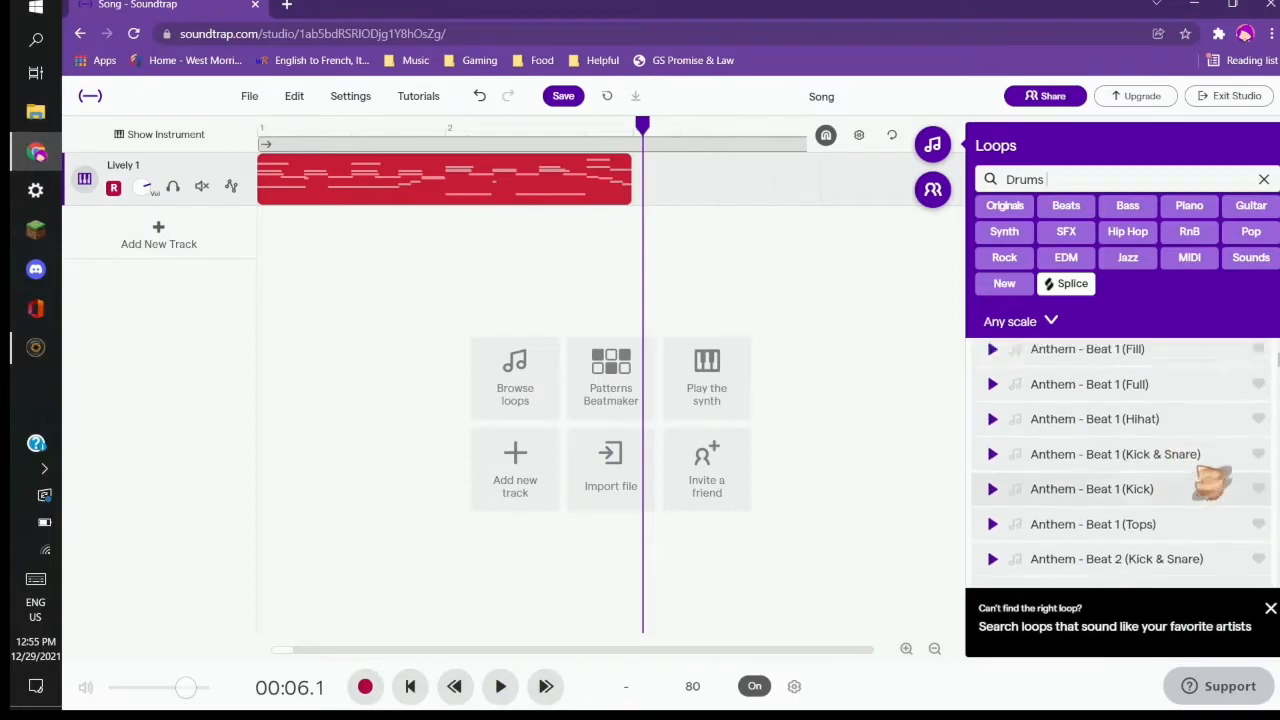
pyautogui.scroll(1, 1212, 484)
pyautogui.scroll(-2, 1200, 470)
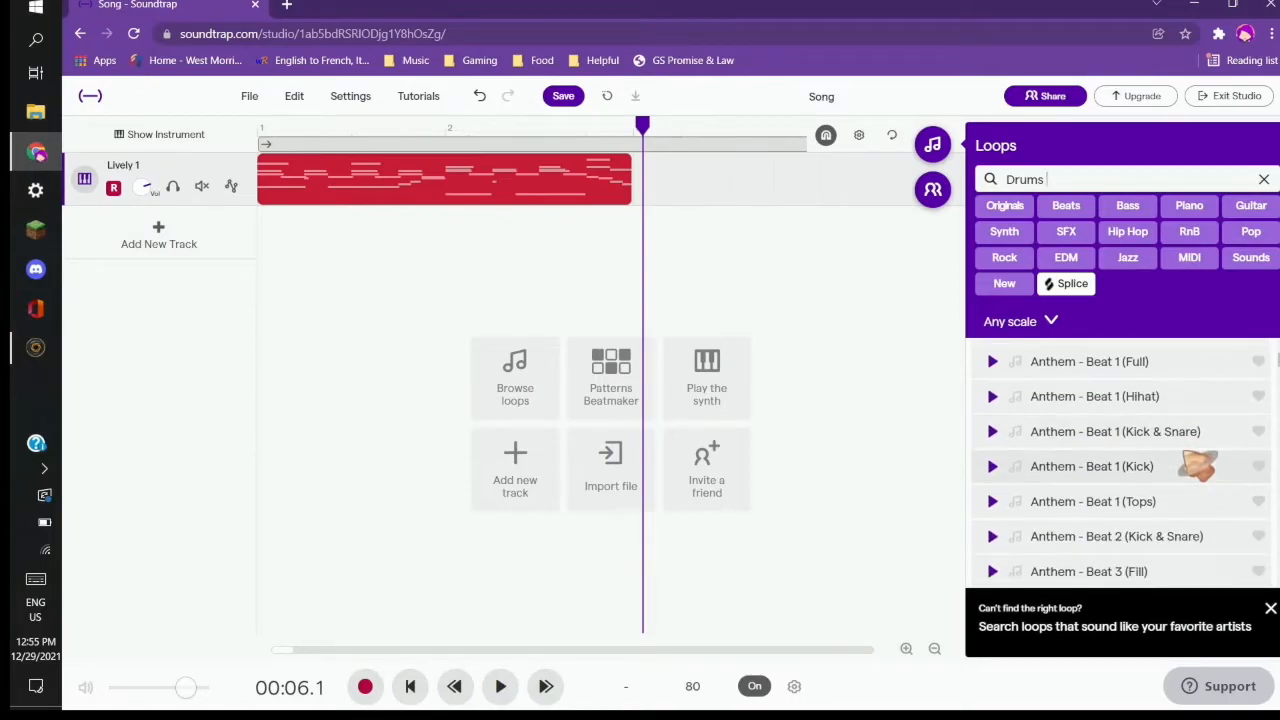
pyautogui.scroll(-4, 1198, 466)
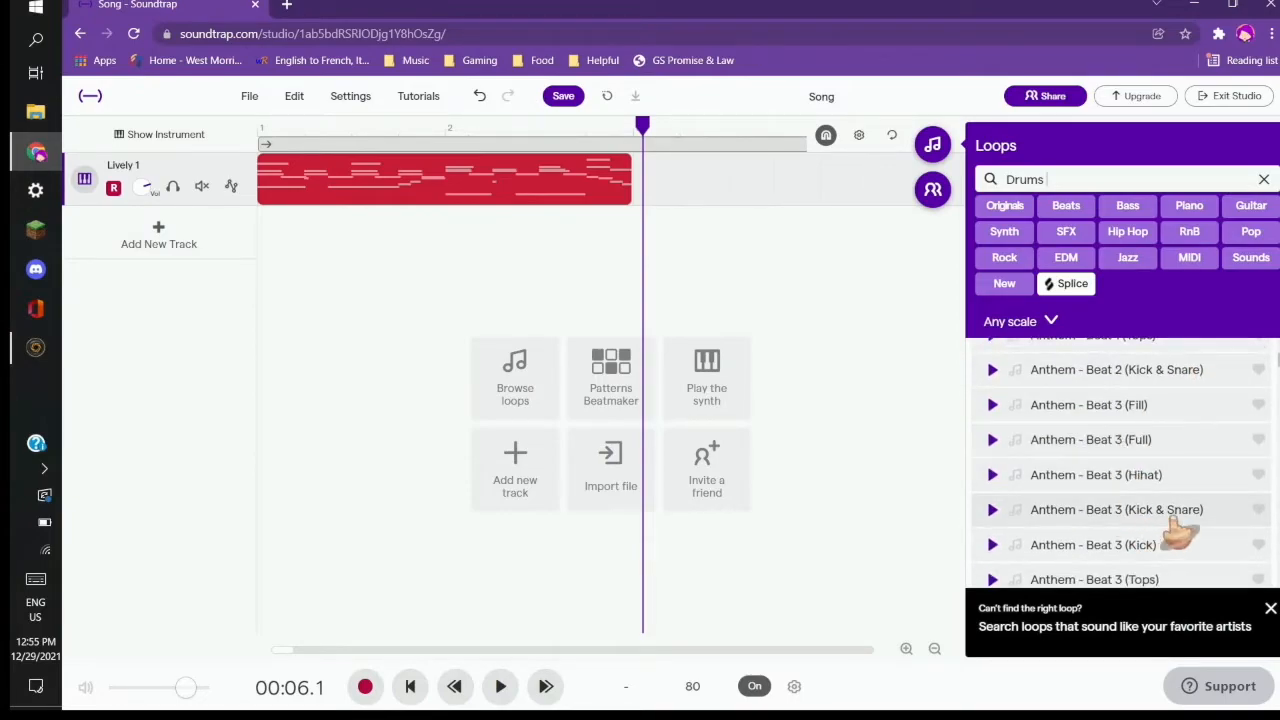
pyautogui.scroll(-3, 1130, 413)
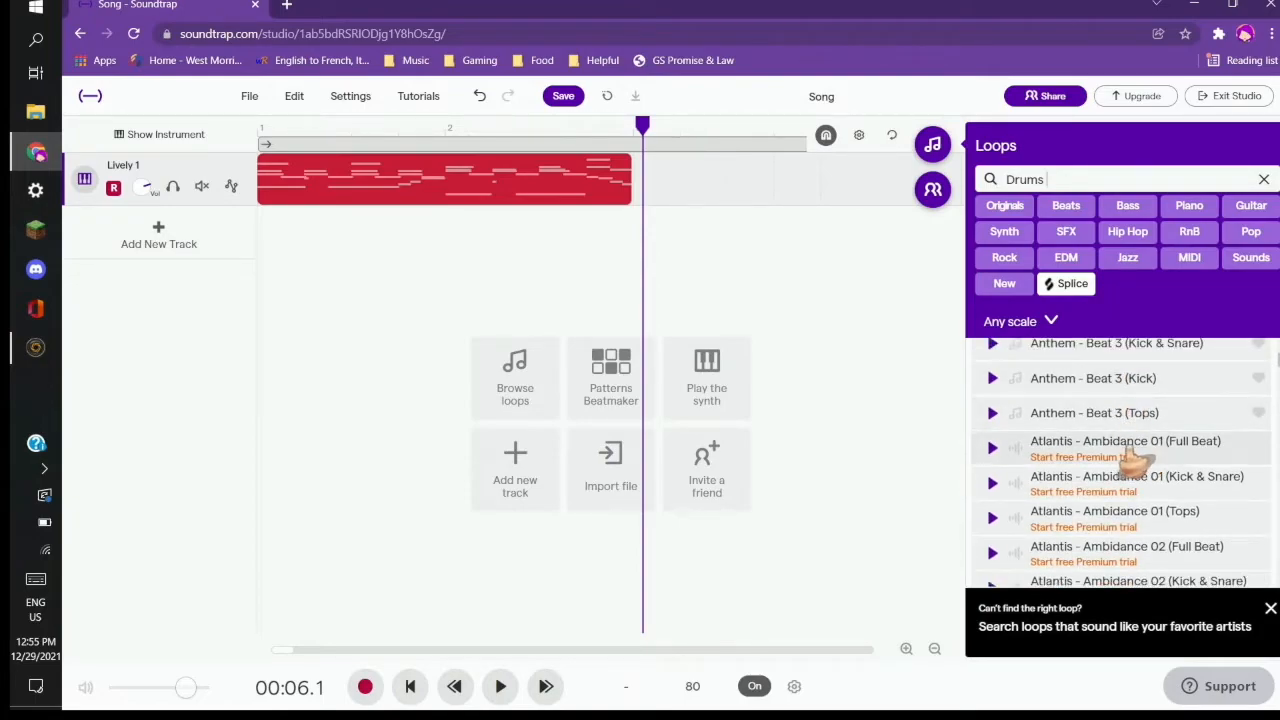
pyautogui.scroll(1, 1157, 418)
pyautogui.scroll(2, 1180, 465)
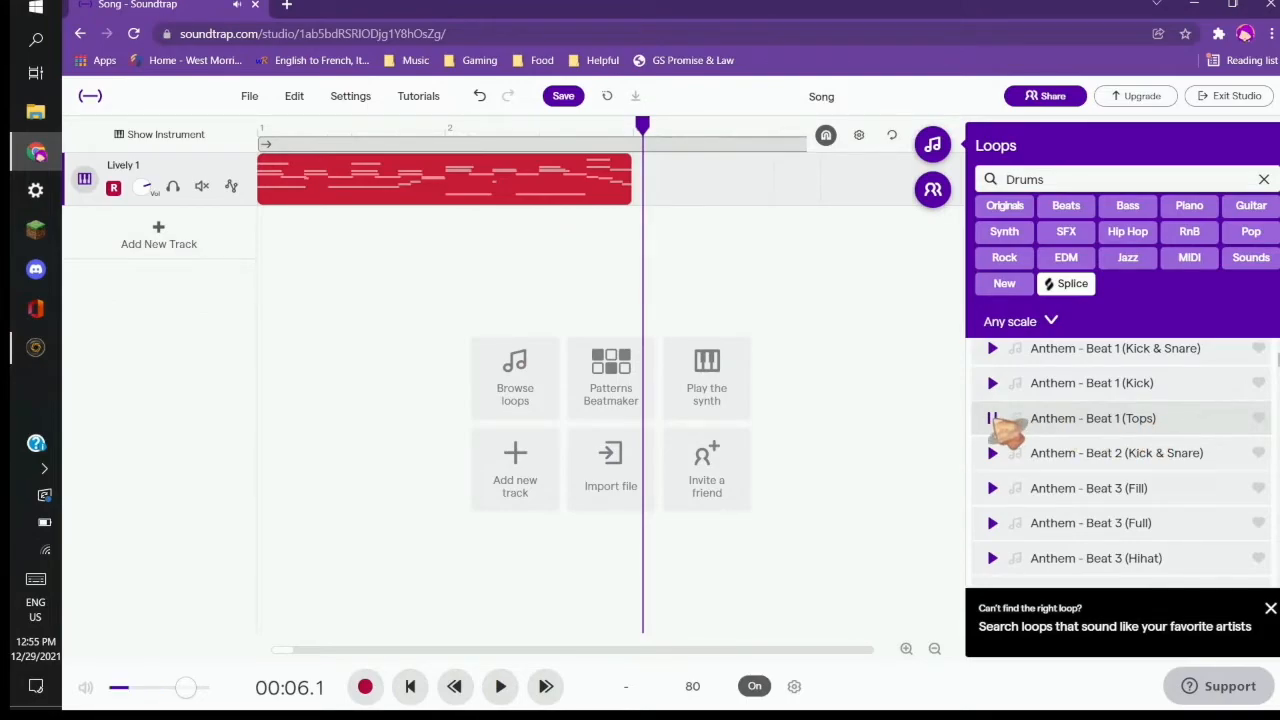
pyautogui.moveTo(1005, 425); pyautogui.dragTo(265, 246)
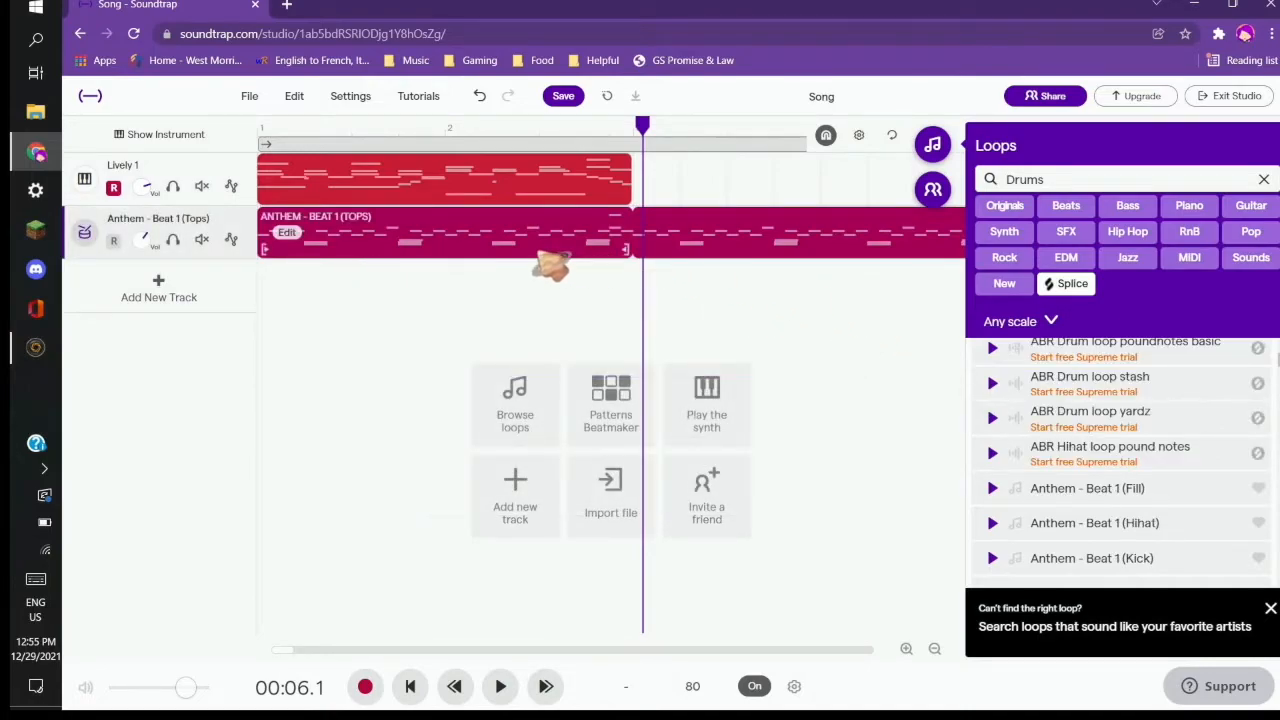
pyautogui.click(932, 145)
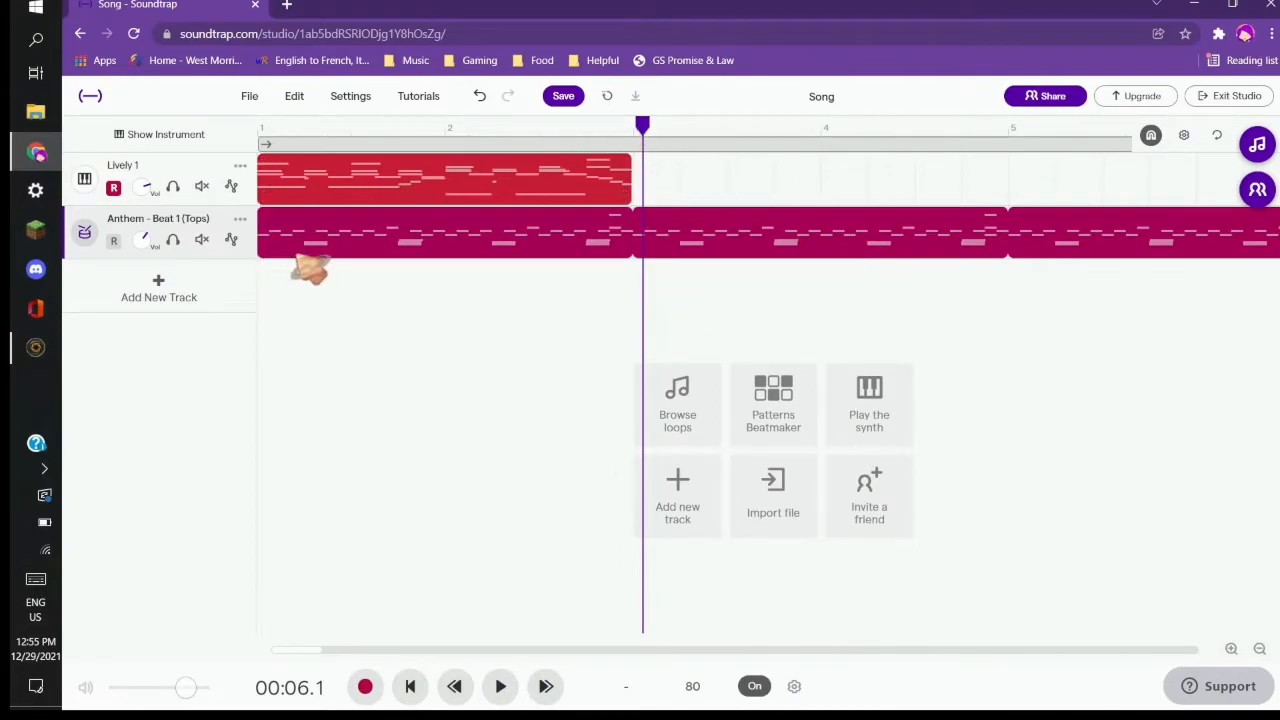
# Step: Shorten the Anthem - Beat 1 (Tops) loop to end at bar 5, and extend the Lively 1 region's looping to the same point
pyautogui.click(1259, 648)
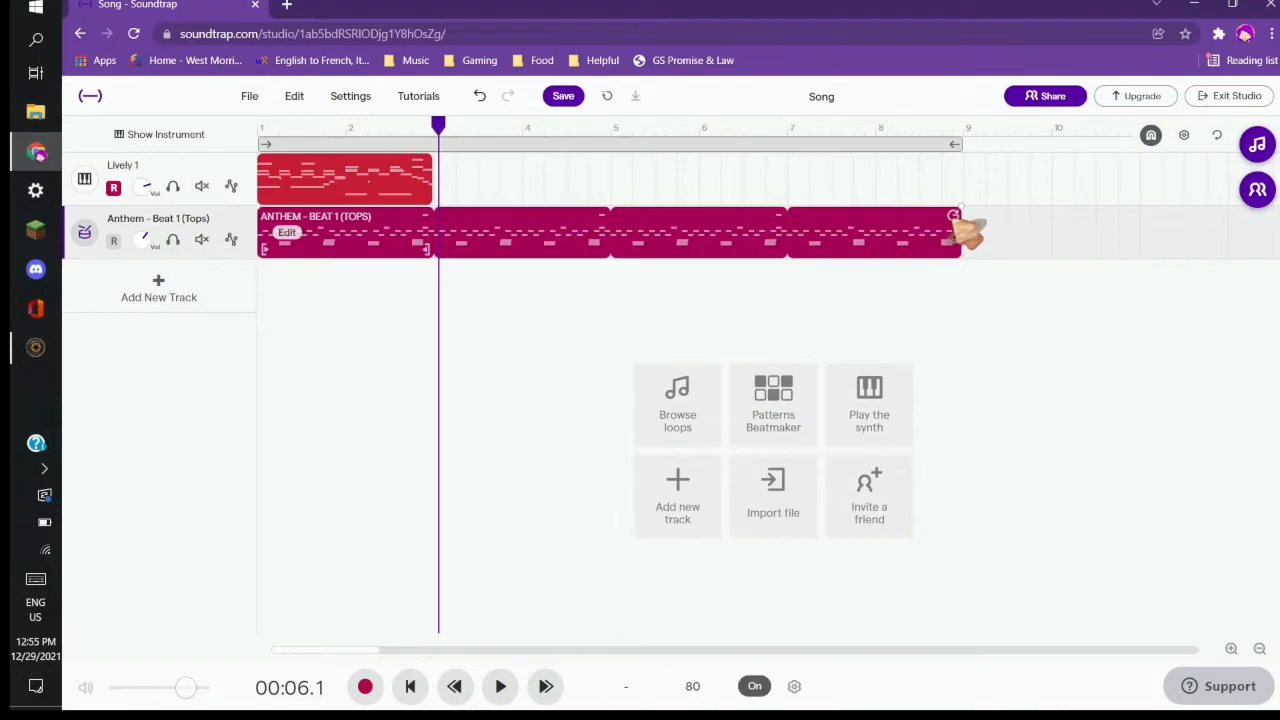
pyautogui.moveTo(900, 207); pyautogui.dragTo(599, 256)
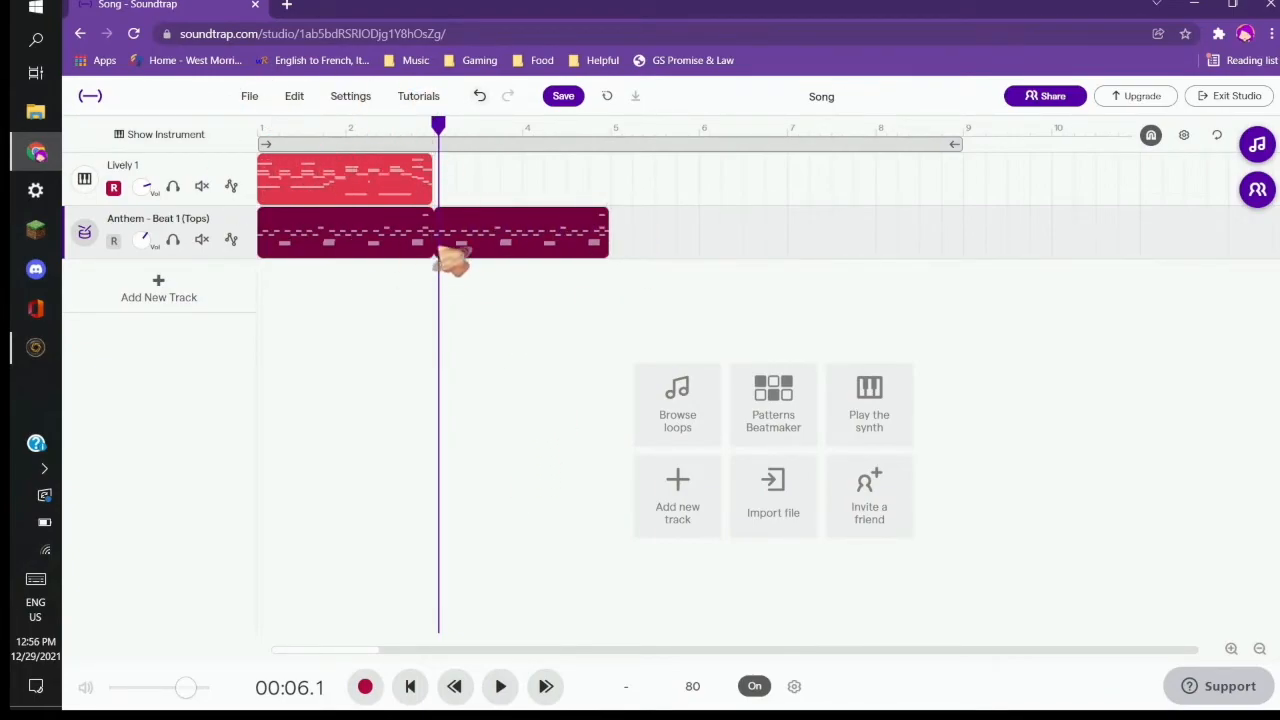
pyautogui.moveTo(423, 166); pyautogui.dragTo(578, 186)
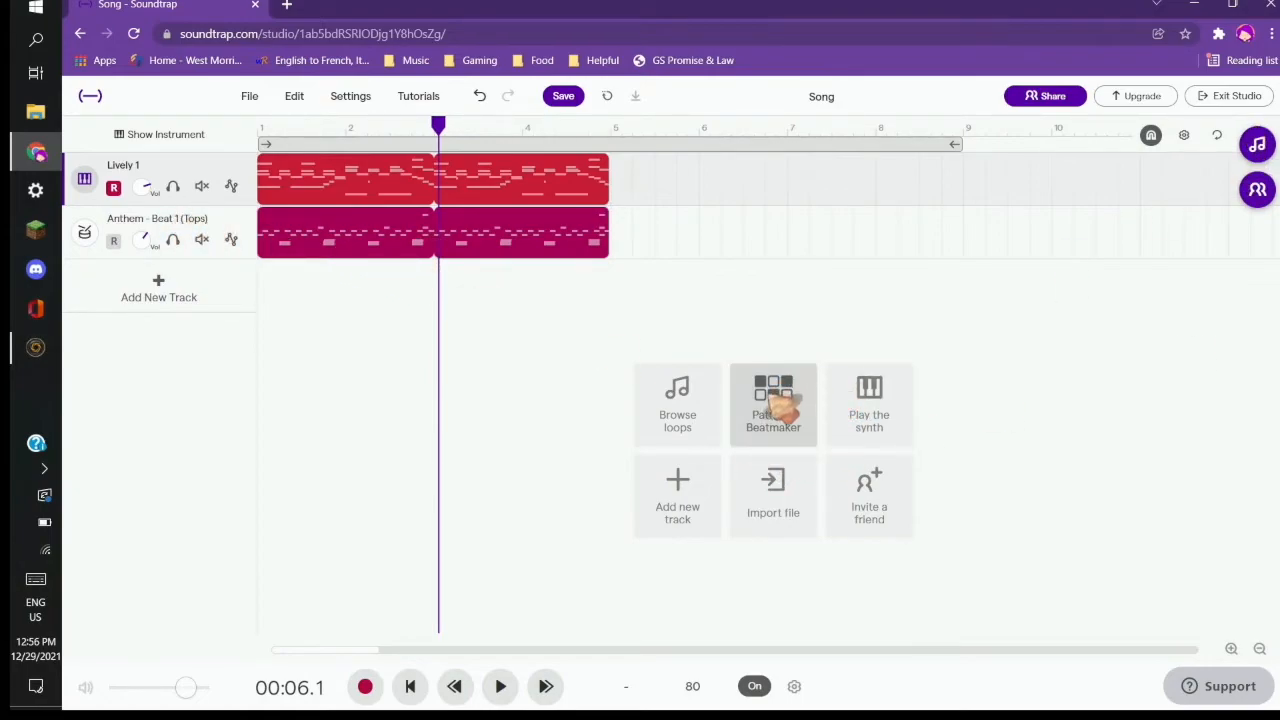
# Step: Add a Drum and beats track and program kick hits on the first step of each beat in bar 1
pyautogui.click(165, 290)
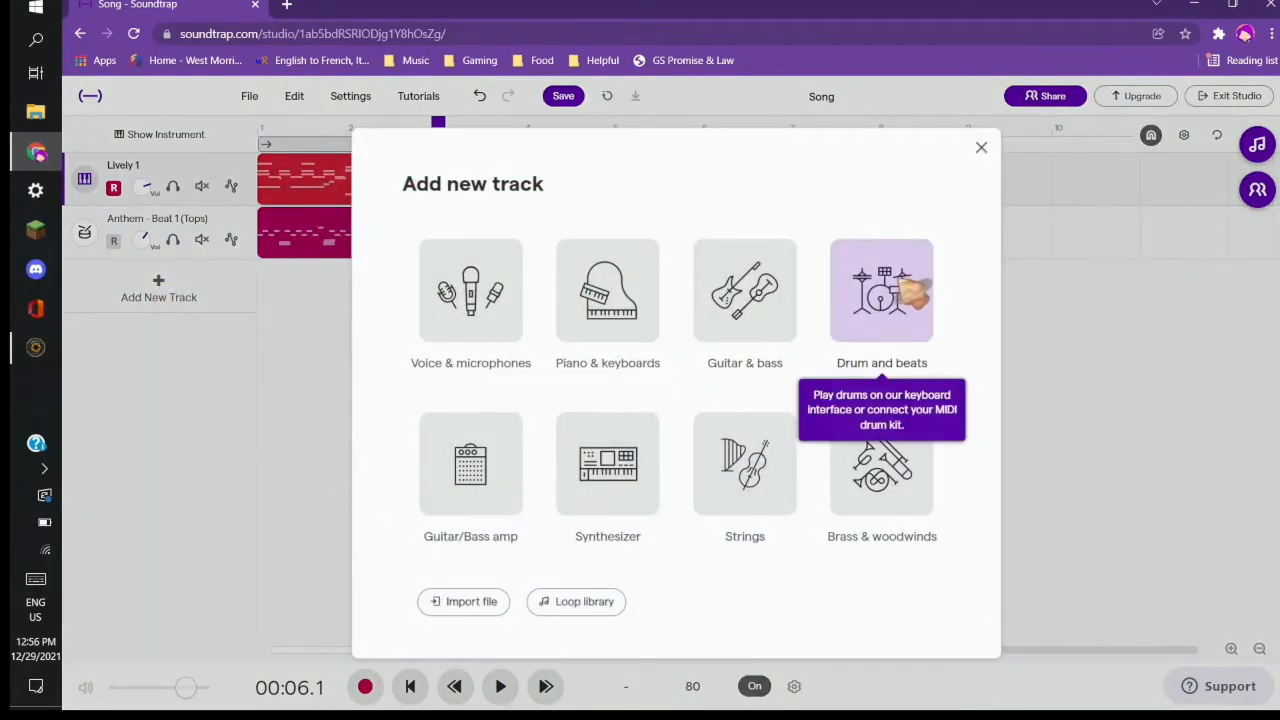
pyautogui.click(910, 292)
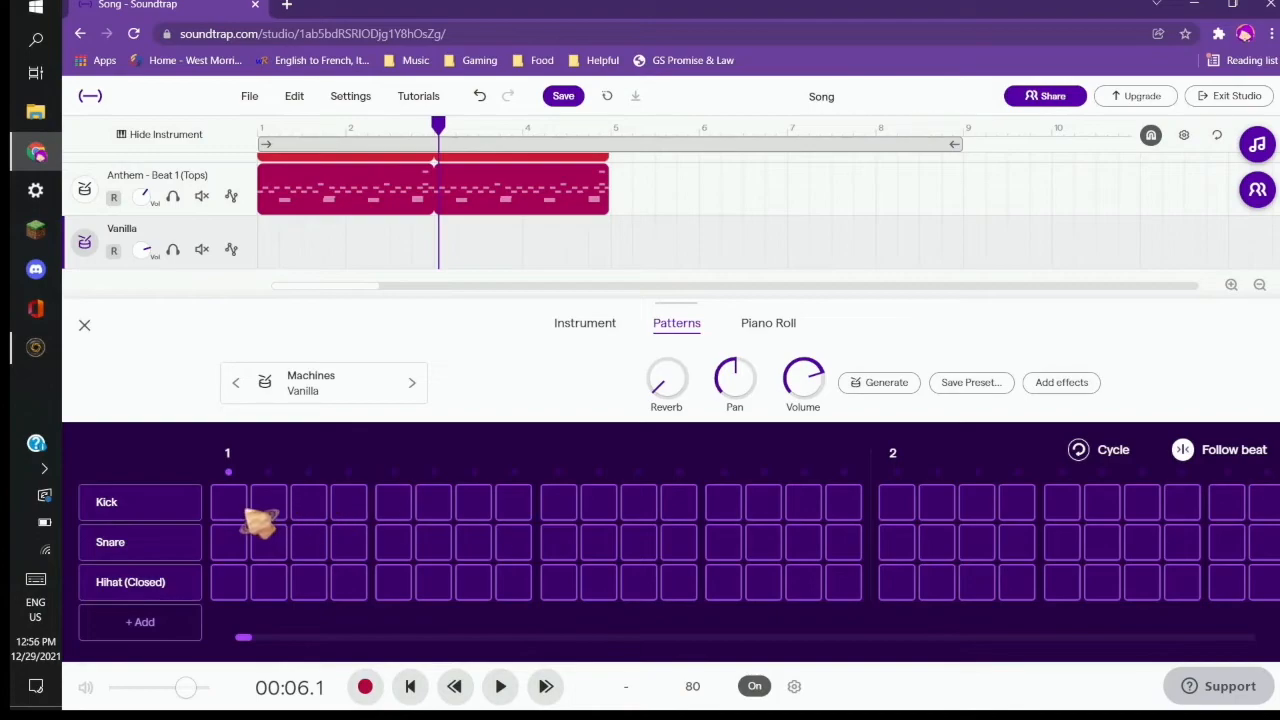
pyautogui.click(232, 505)
pyautogui.click(393, 505)
pyautogui.click(433, 505)
pyautogui.click(560, 503)
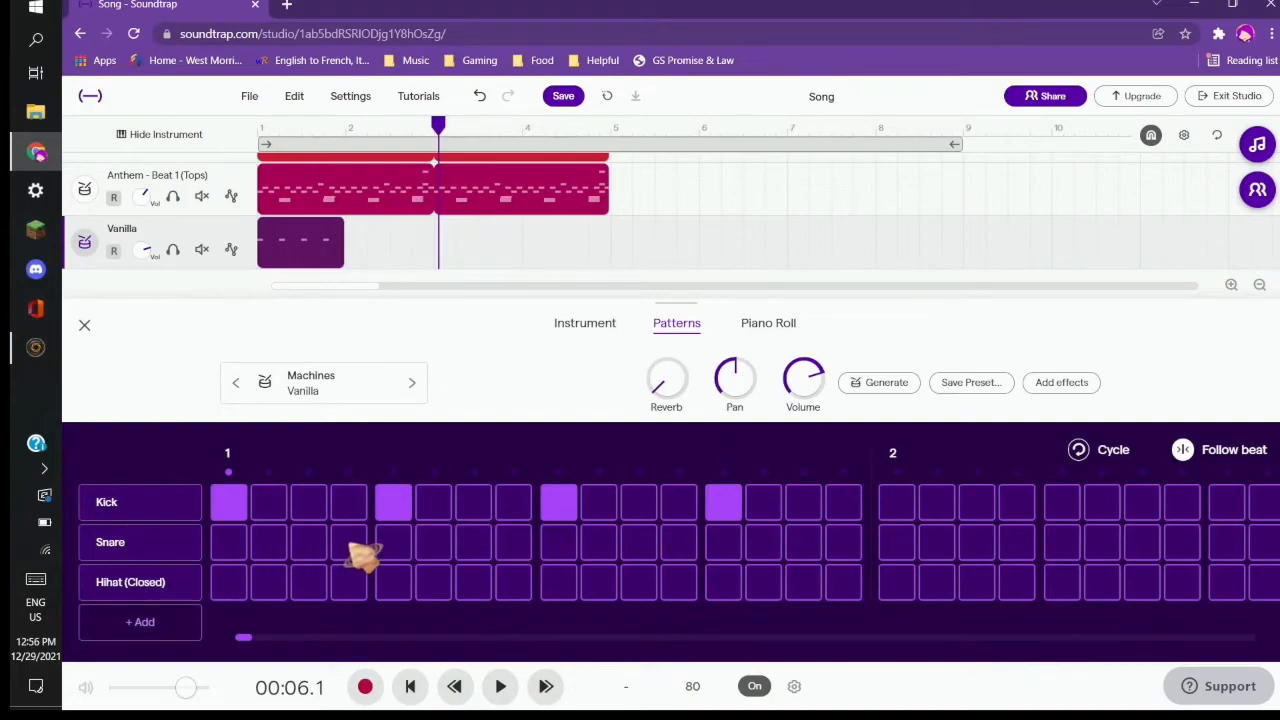
# Step: Add snare hits on the last step of each beat in bar 1, and close the pattern editor
pyautogui.moveTo(516, 548); pyautogui.dragTo(560, 548)
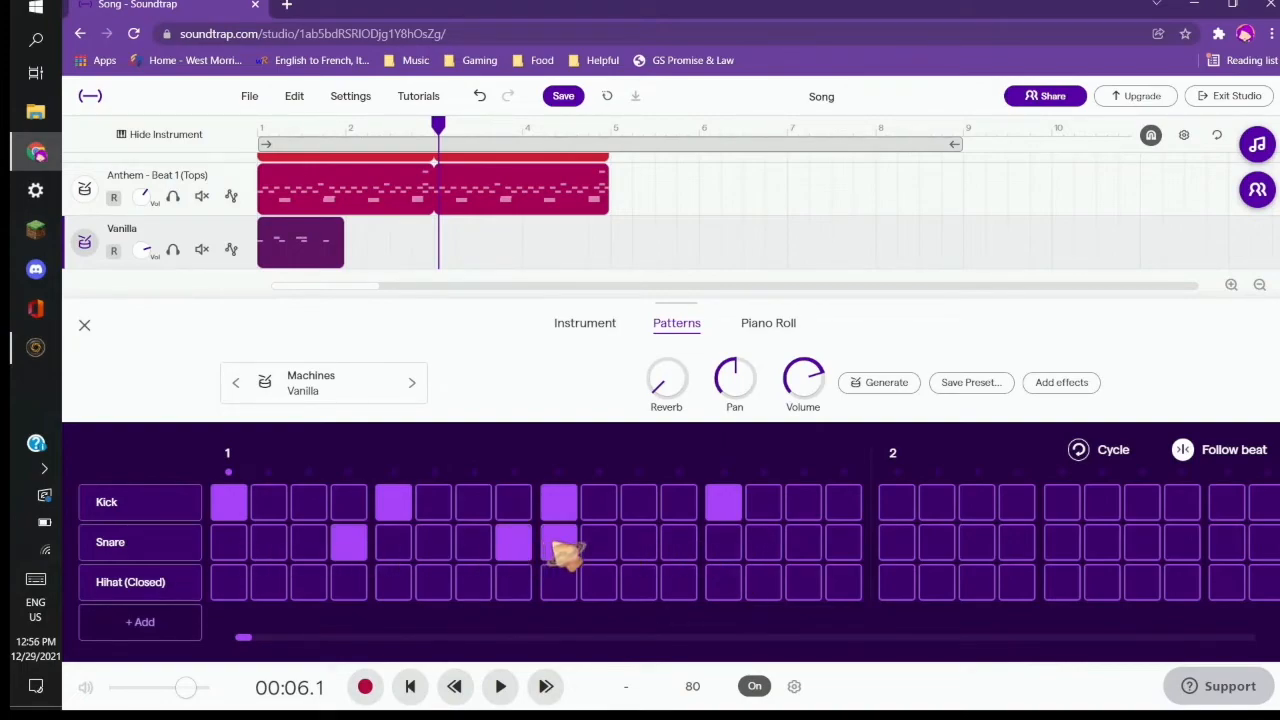
pyautogui.click(676, 550)
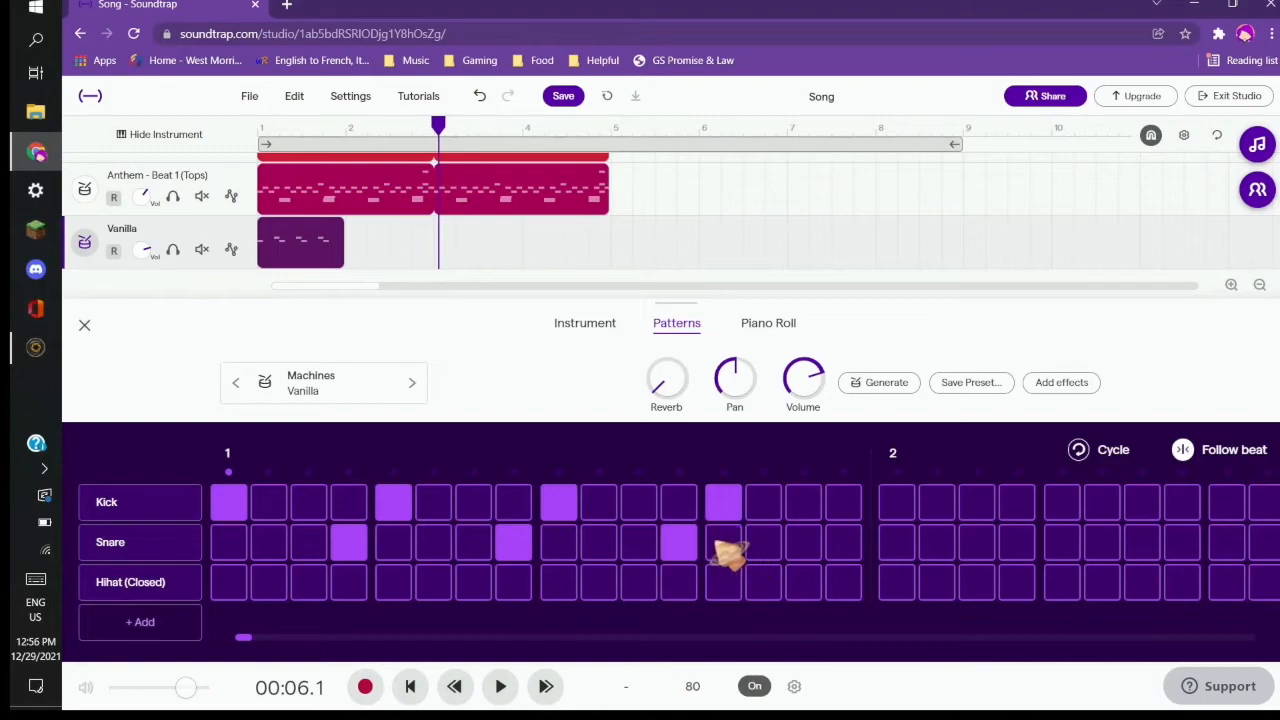
pyautogui.click(84, 325)
pyautogui.moveTo(345, 283)
pyautogui.mouseDown()
pyautogui.moveTo(555, 285)
pyautogui.moveTo(346, 285)
pyautogui.mouseUp()
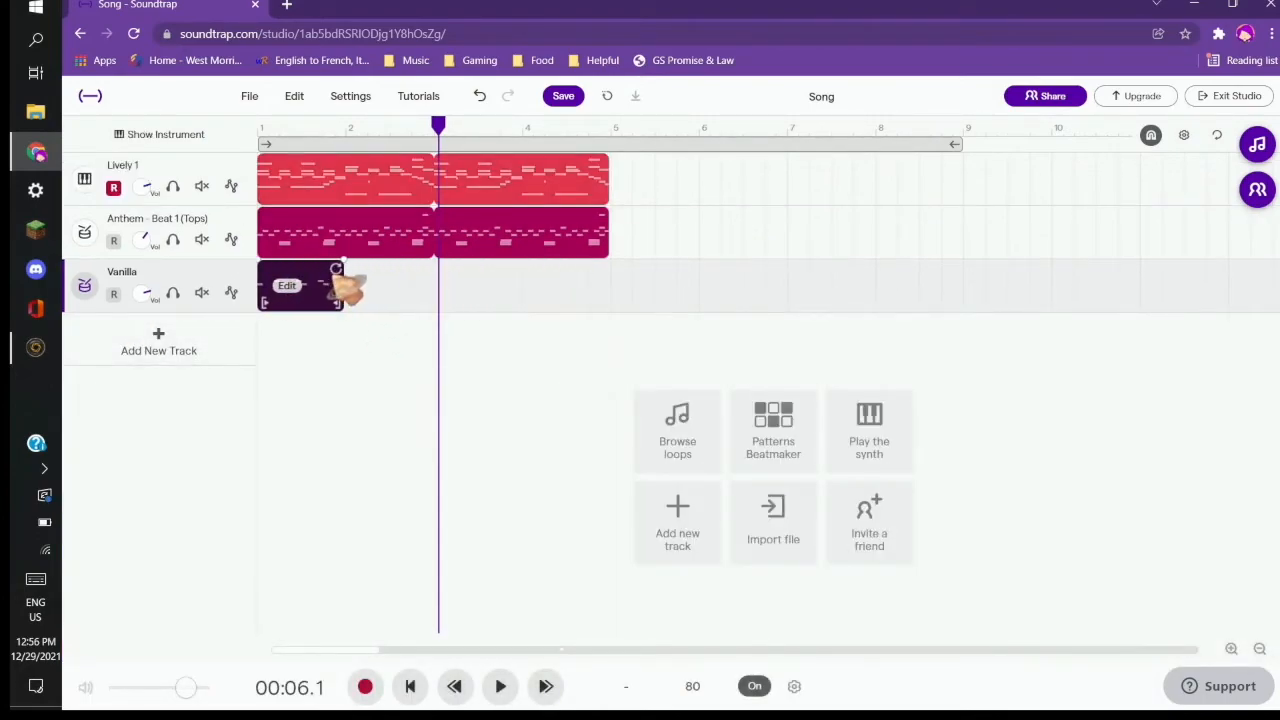
# Step: Play all three tracks together from the start of the song into bar 2
pyautogui.click(262, 130)
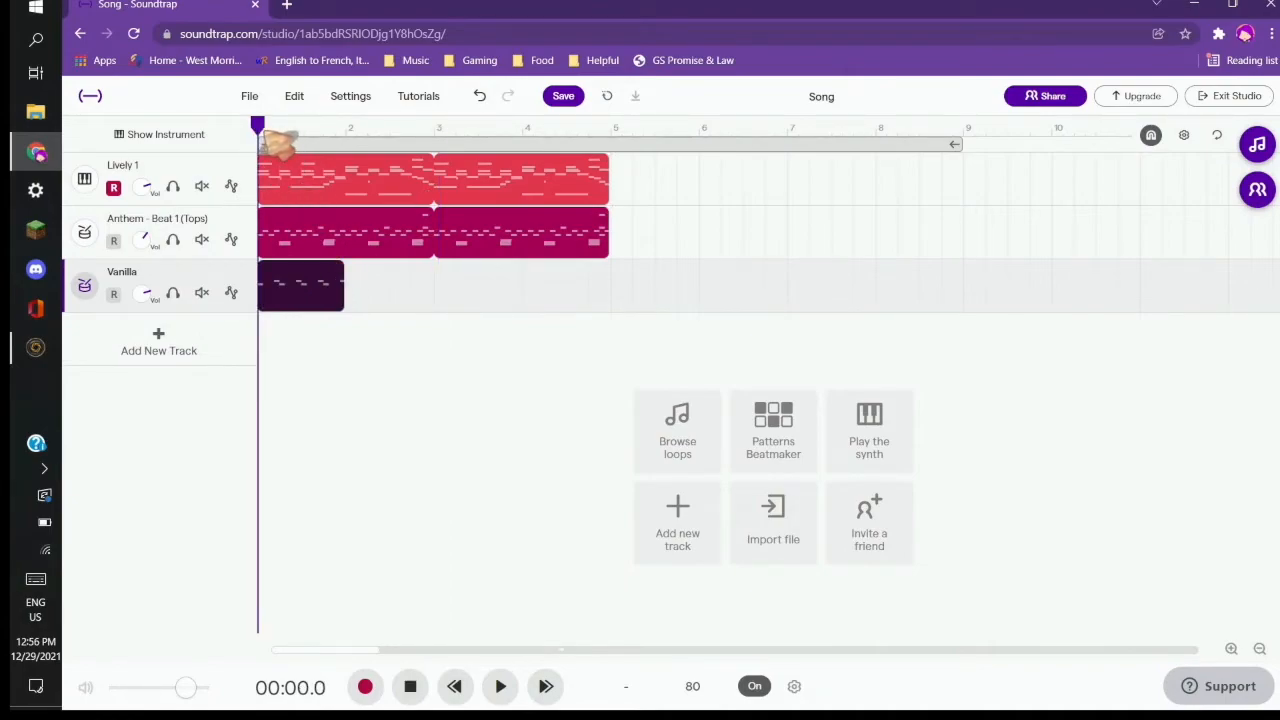
pyautogui.press('space')
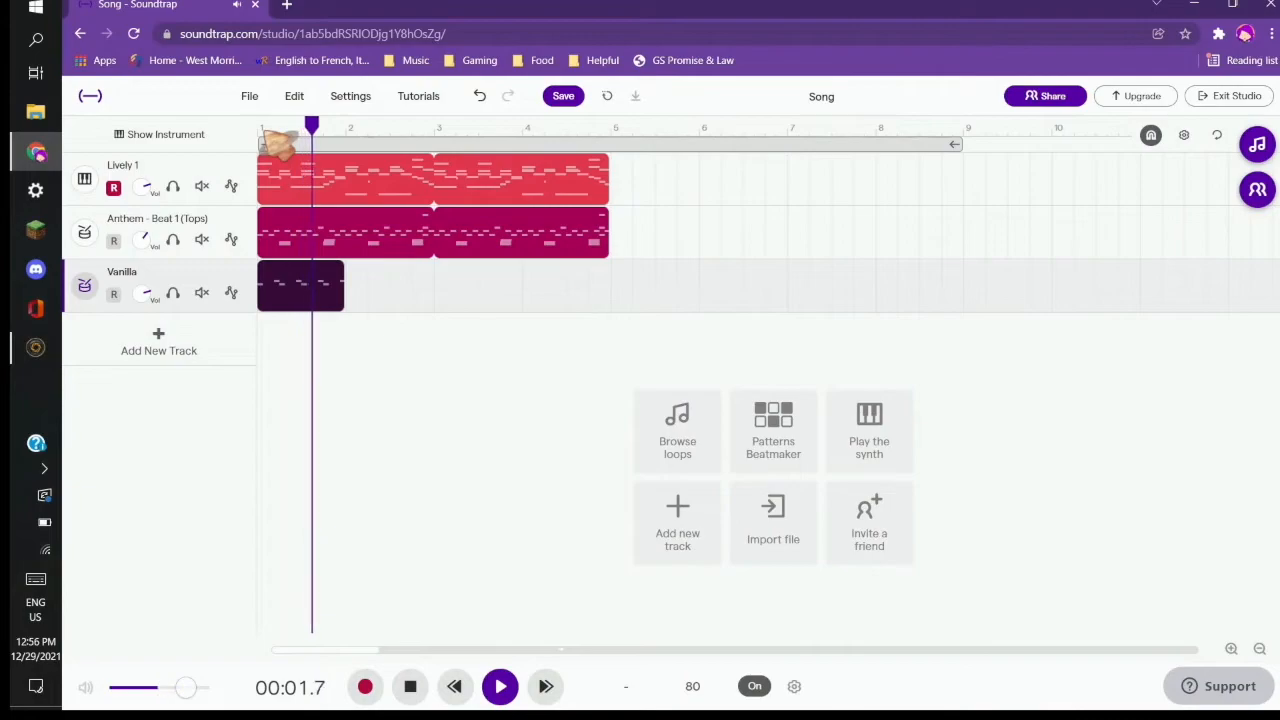
pyautogui.press('space')
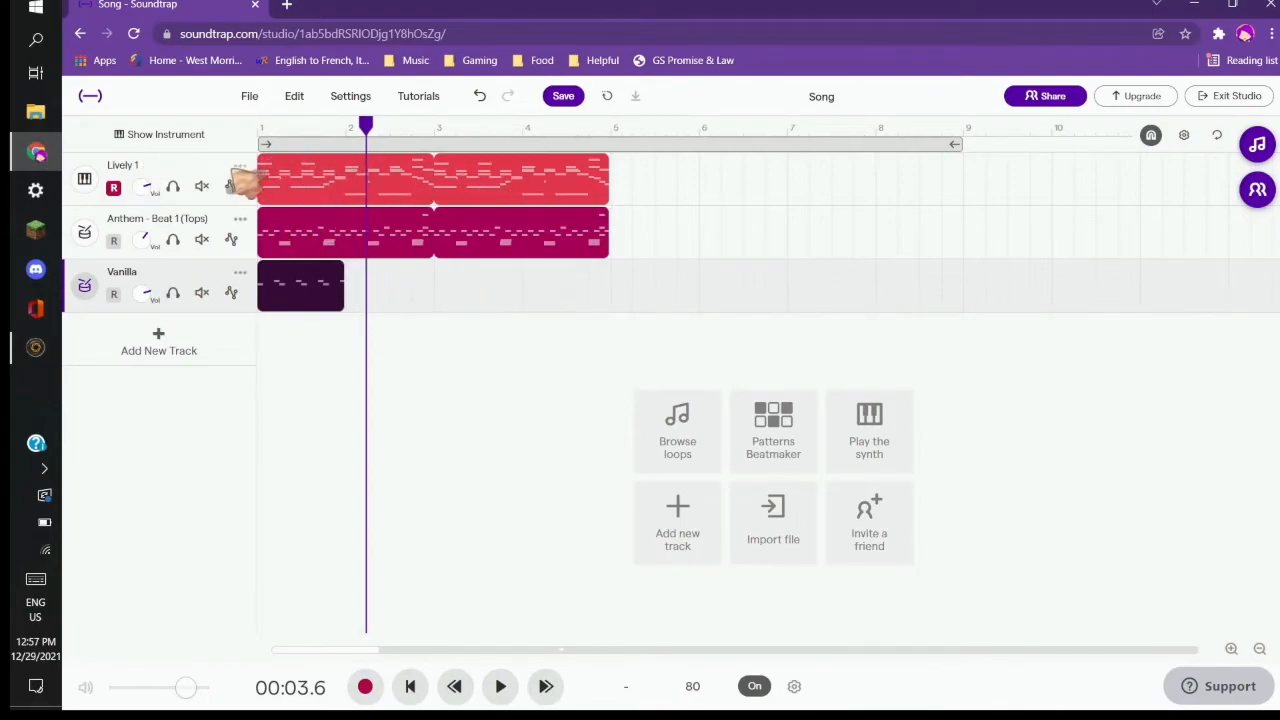
# Step: Mute and unmute the Anthem - Beat 1 (Tops) track, and solo the Vanilla track to hear its beginning before turning solo off
pyautogui.click(201, 240)
pyautogui.click(201, 240)
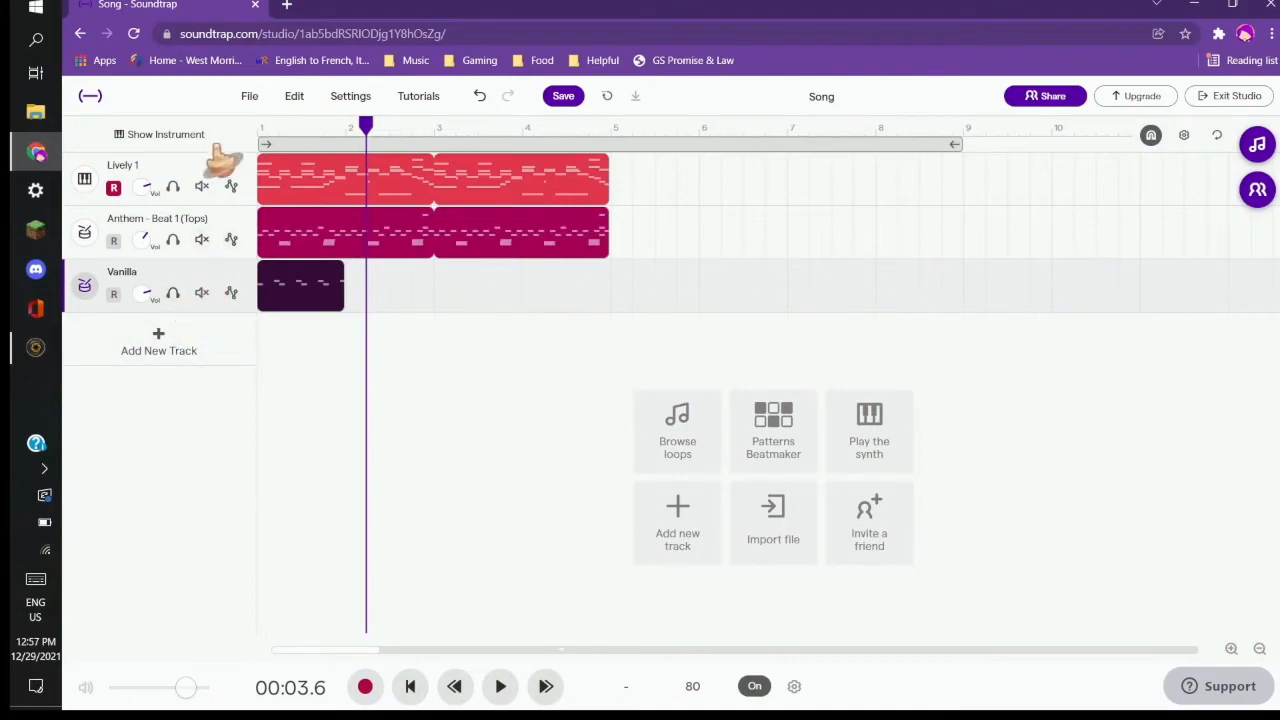
pyautogui.click(172, 293)
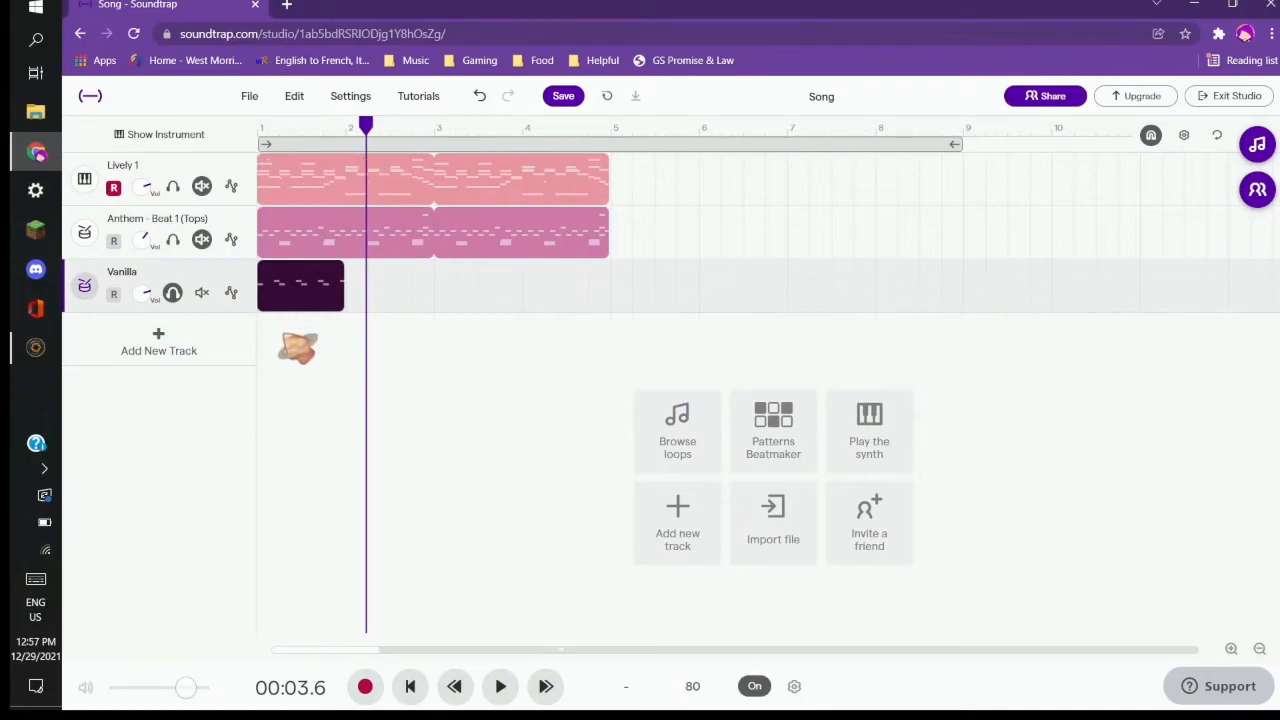
pyautogui.click(276, 140)
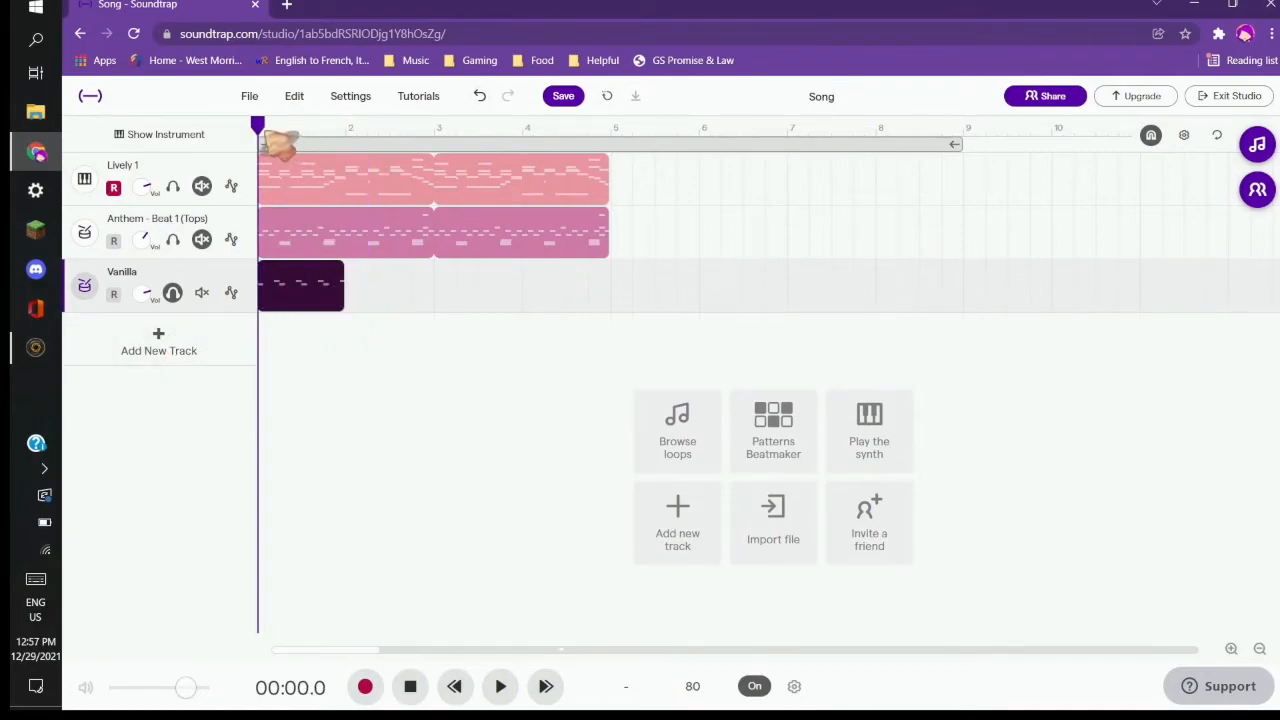
pyautogui.press('space')
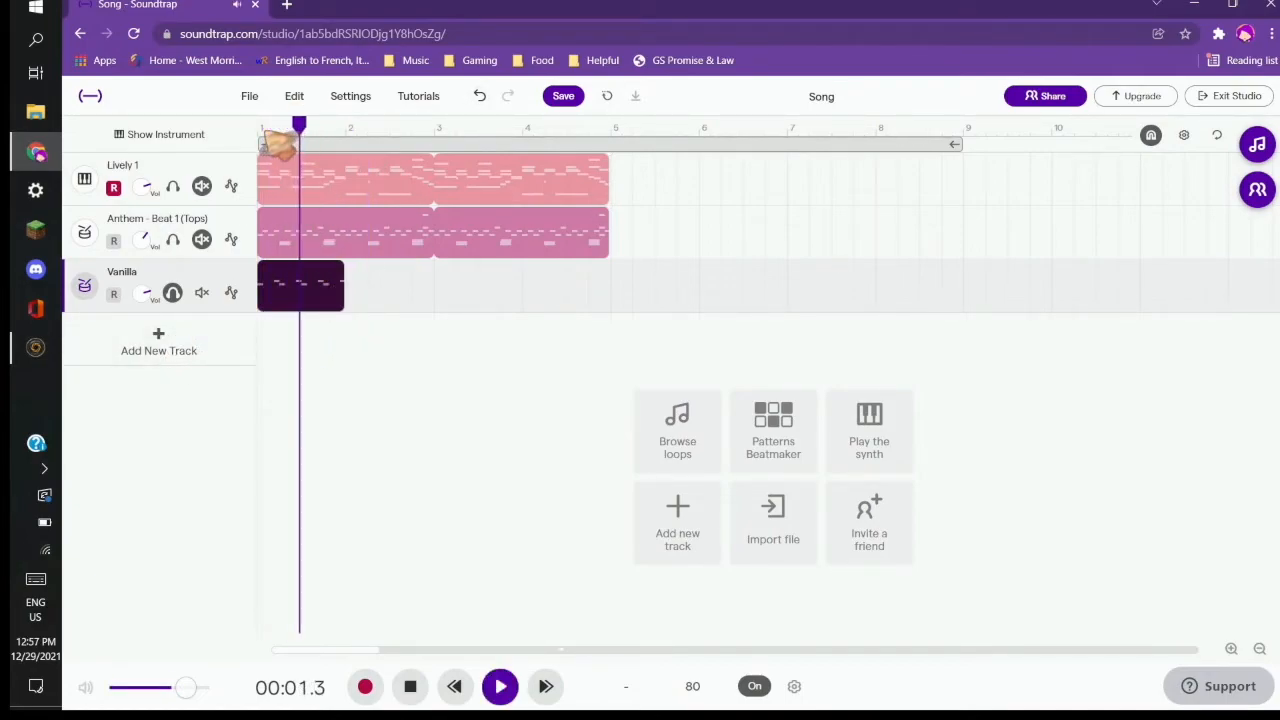
pyautogui.press('space')
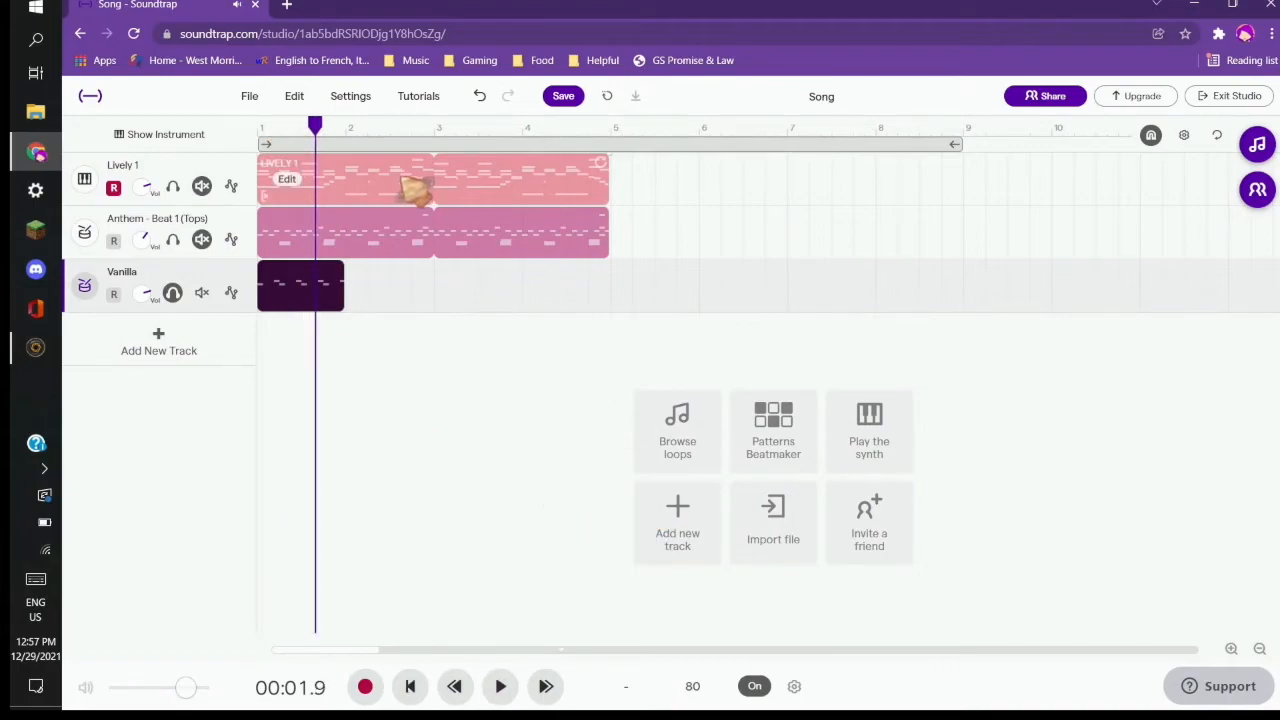
pyautogui.click(174, 293)
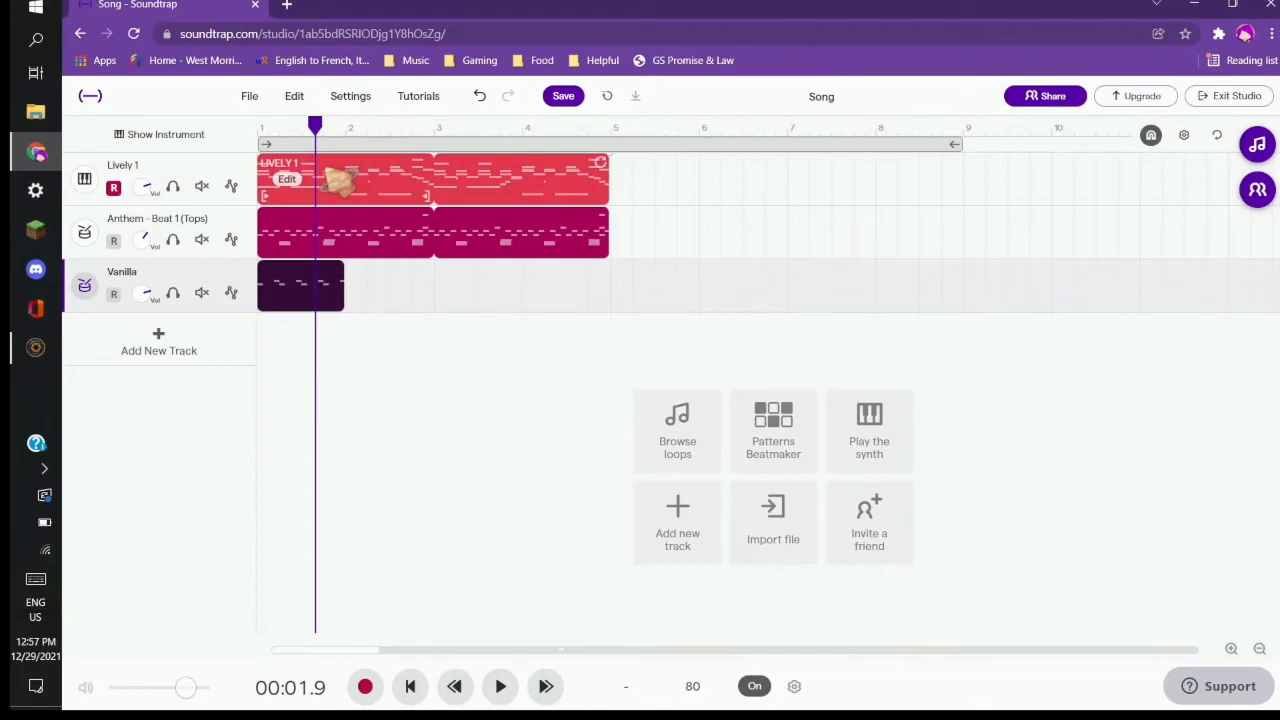
# Step: Save the song and add a Brass & woodwinds track with the Clarinet instrument
pyautogui.click(564, 98)
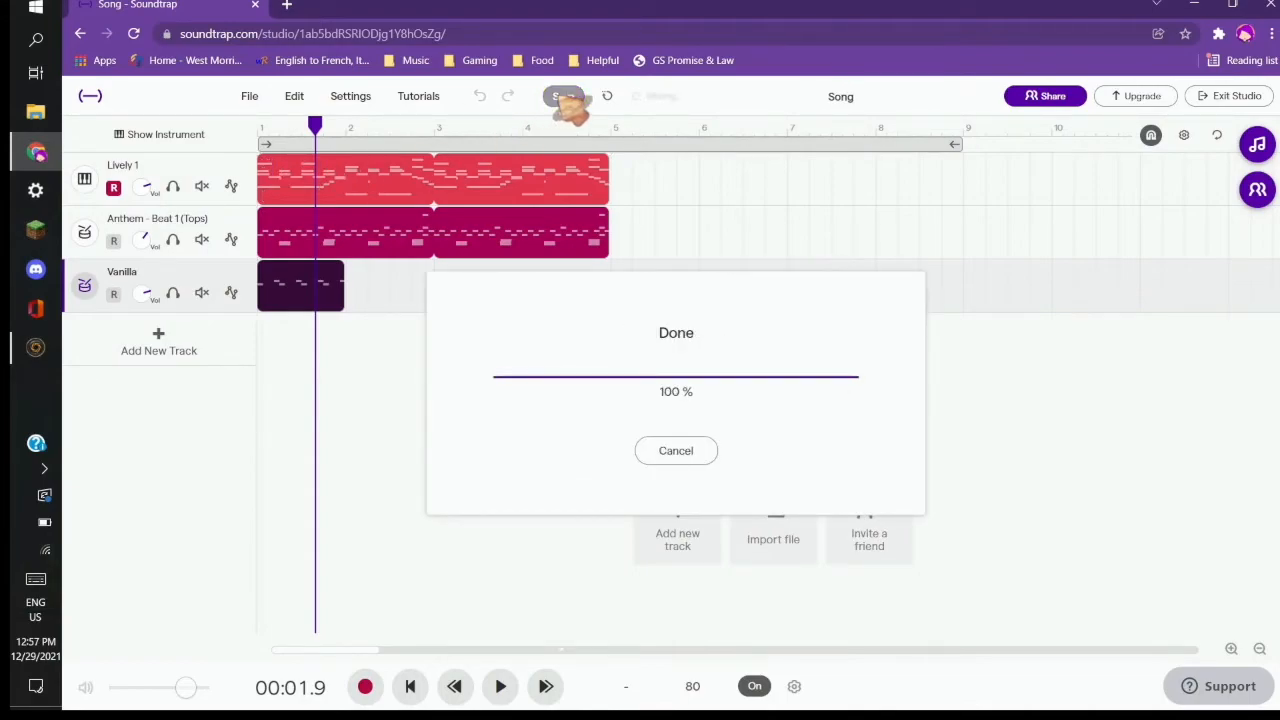
pyautogui.click(178, 345)
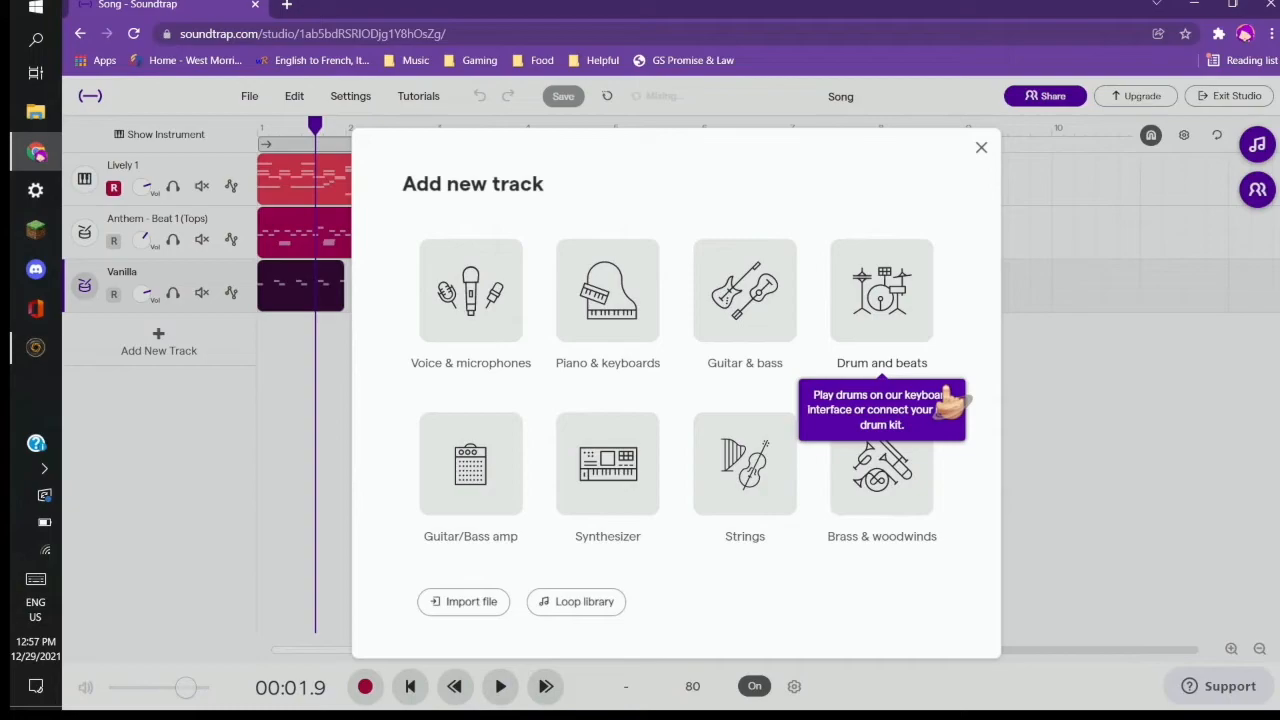
pyautogui.click(906, 490)
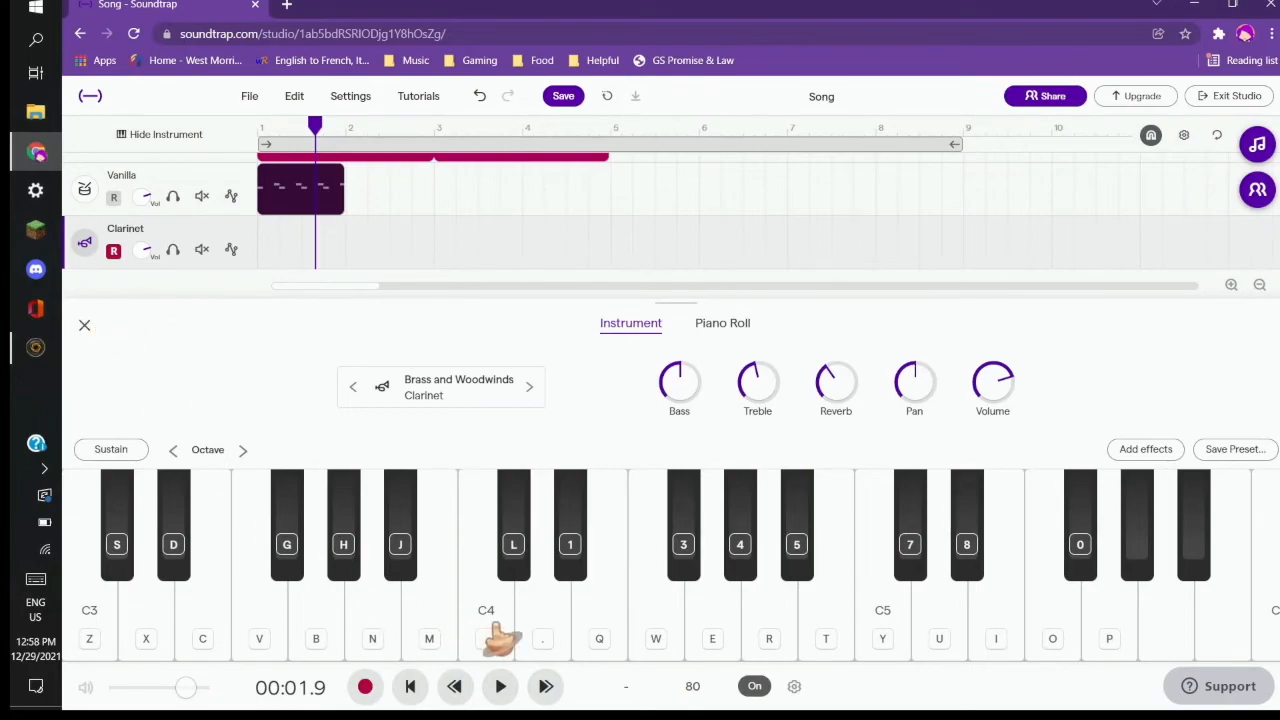
# Step: Try out the clarinet by playing C4 and D4 on the on-screen keyboard
pyautogui.click(500, 637)
pyautogui.press('.')
pyautogui.click(88, 245)
pyautogui.click(90, 345)
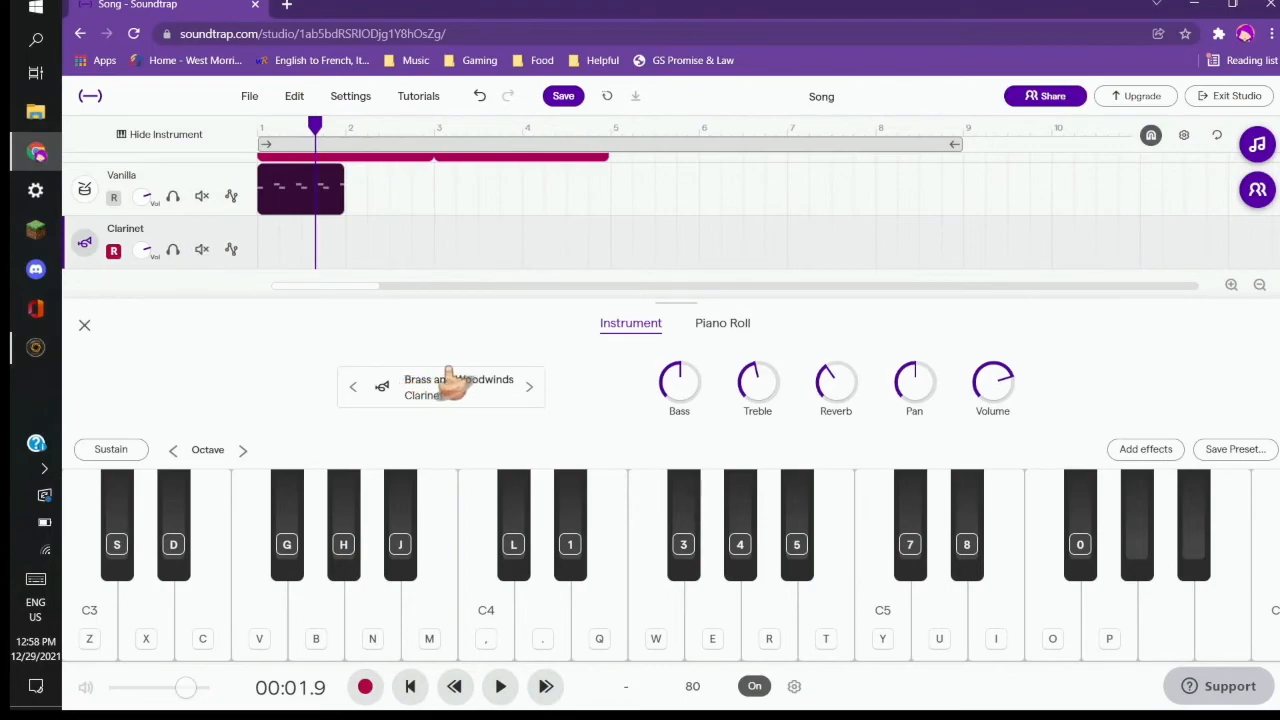
# Step: Change the clarinet track's instrument to the Big Skye Blues preset from the Pop group of Guitar and Bass
pyautogui.click(458, 405)
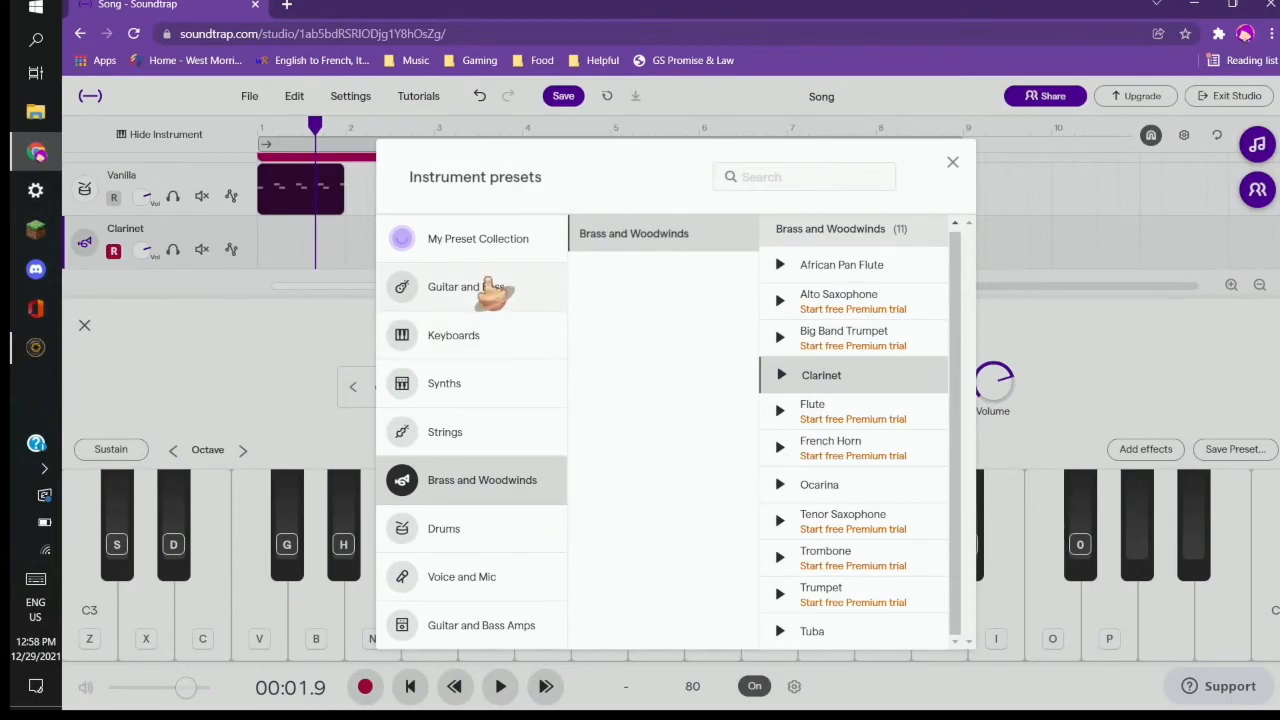
pyautogui.click(493, 292)
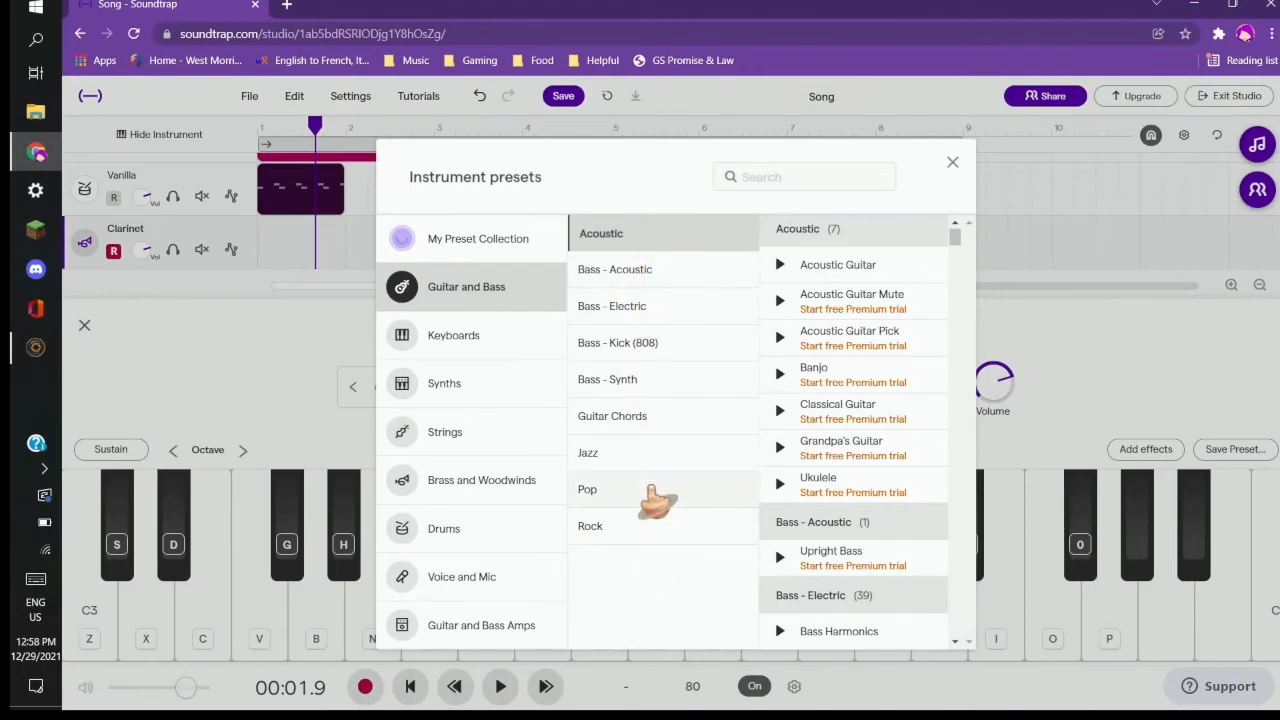
pyautogui.click(652, 497)
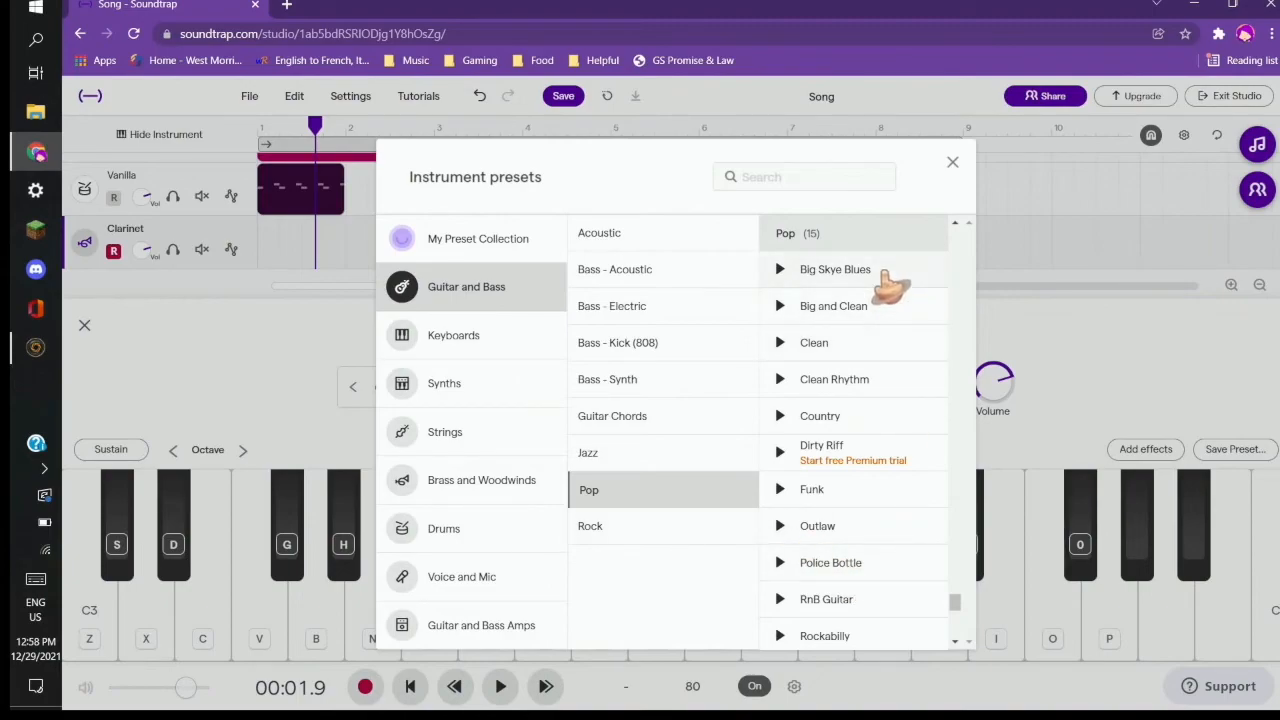
pyautogui.click(782, 276)
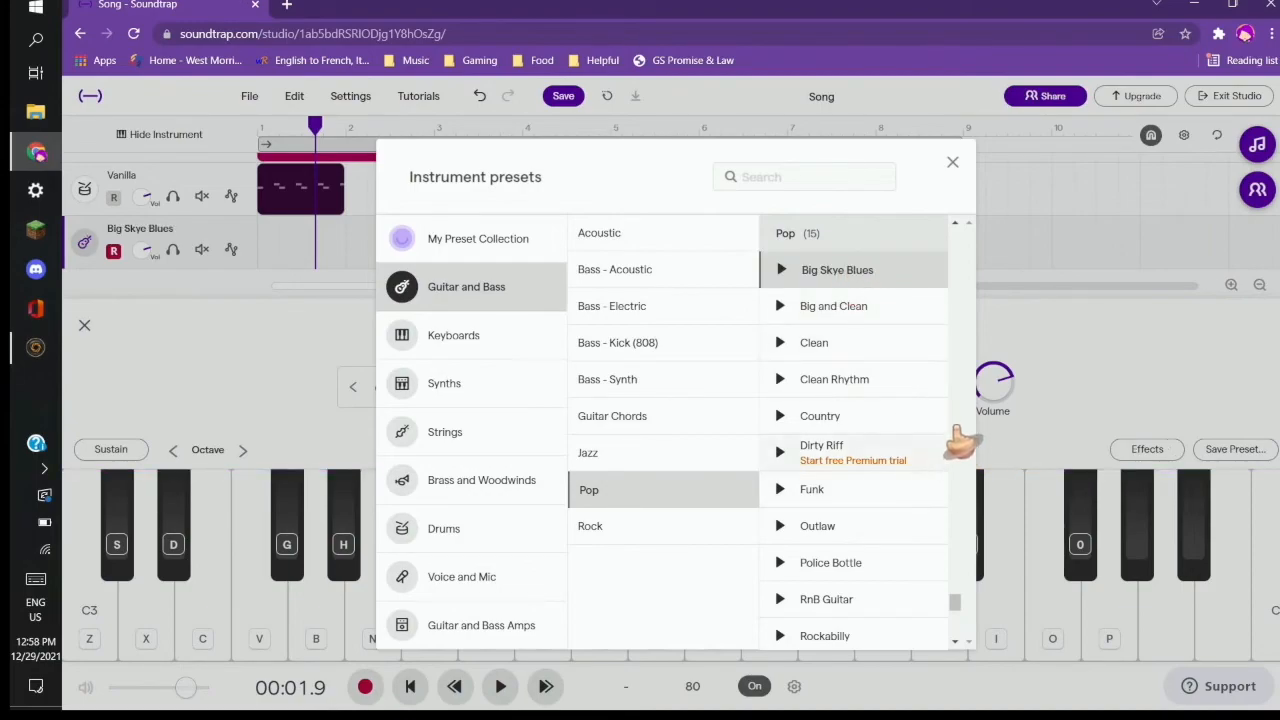
# Step: Try out the Big Skye Blues guitar by playing C4 and D4, then close its instrument view
pyautogui.click(952, 162)
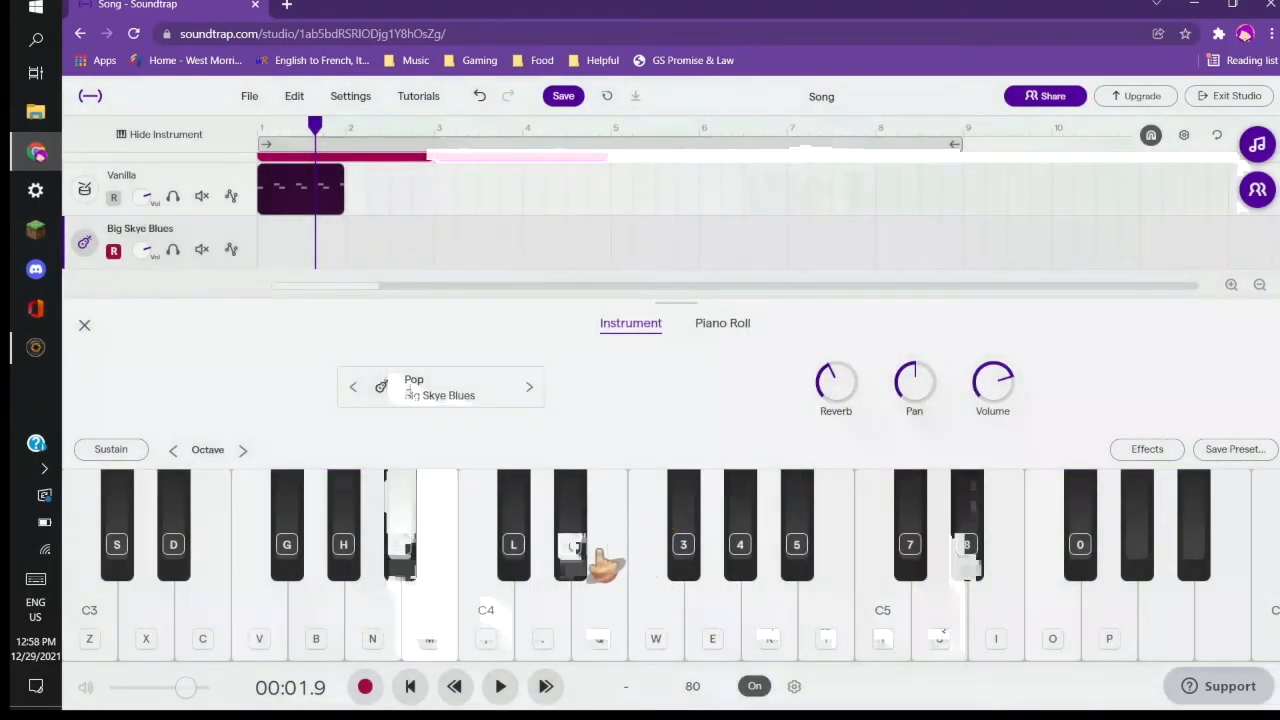
pyautogui.press(',')
pyautogui.press('.')
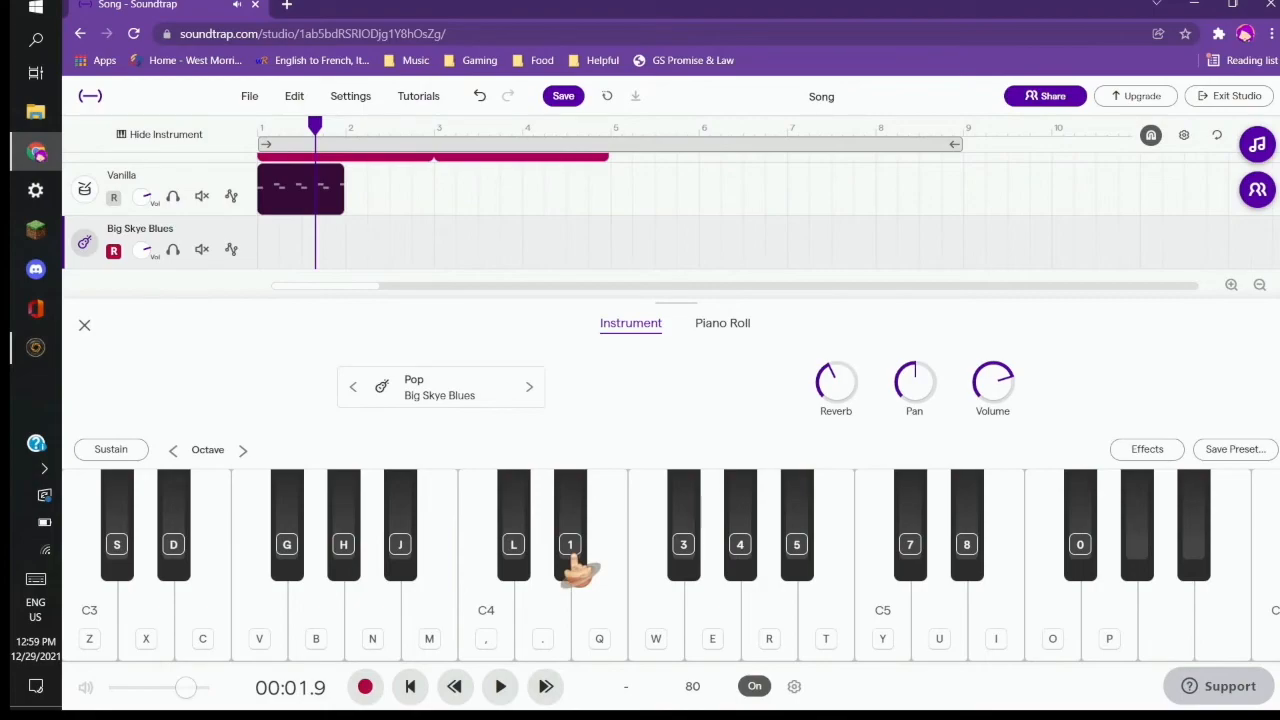
pyautogui.click(88, 336)
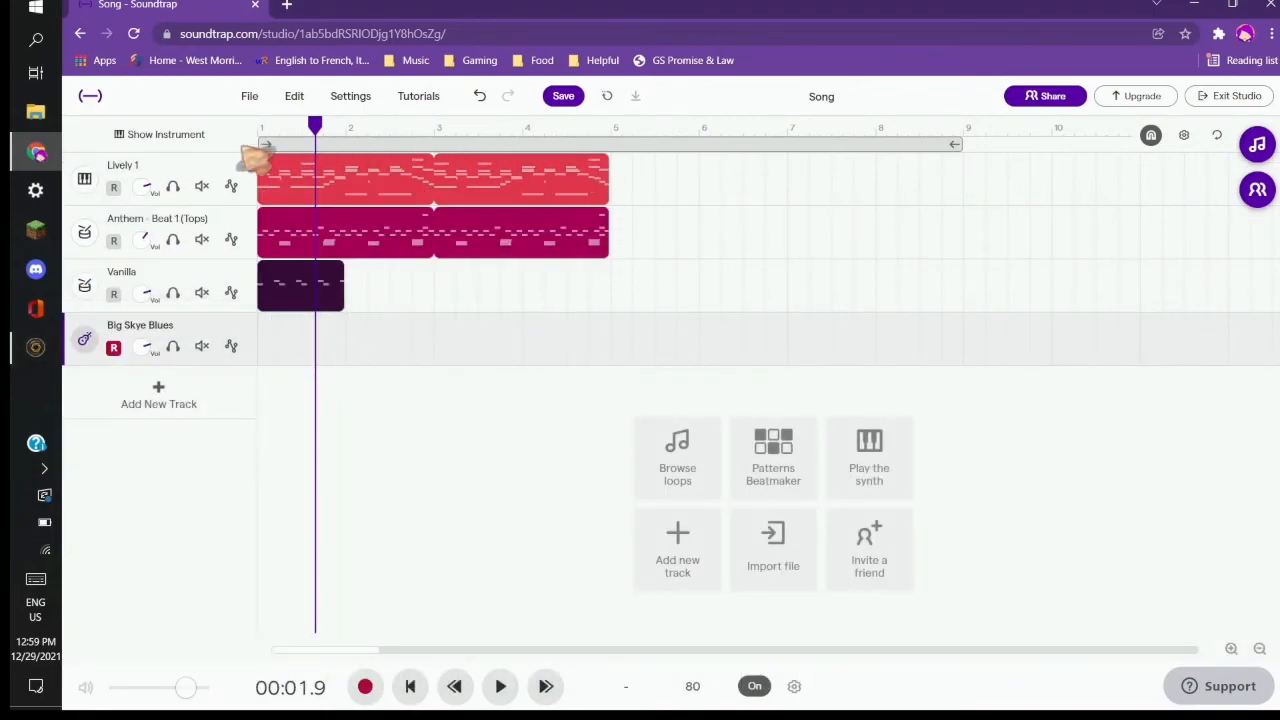
# Step: Change the Lively 1 track's instrument to the Lofi-String Lead preset from the Strings group of Synths
pyautogui.click(86, 182)
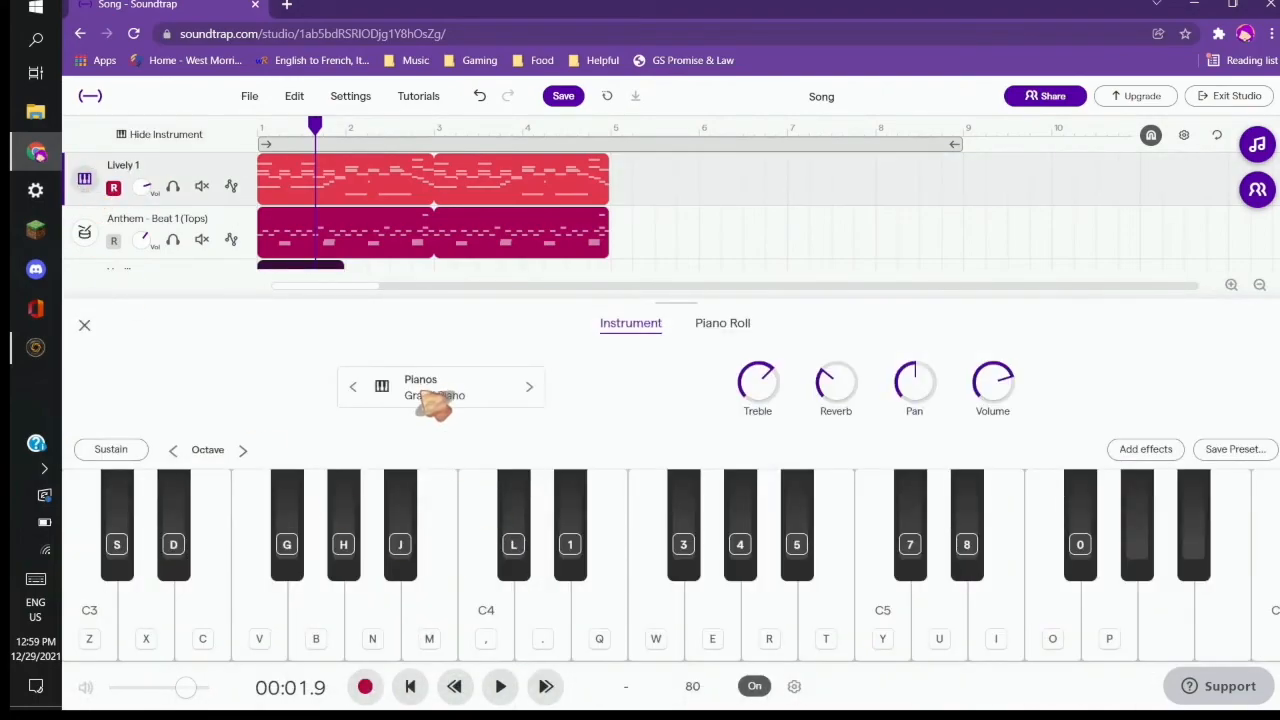
pyautogui.click(432, 395)
pyautogui.click(445, 383)
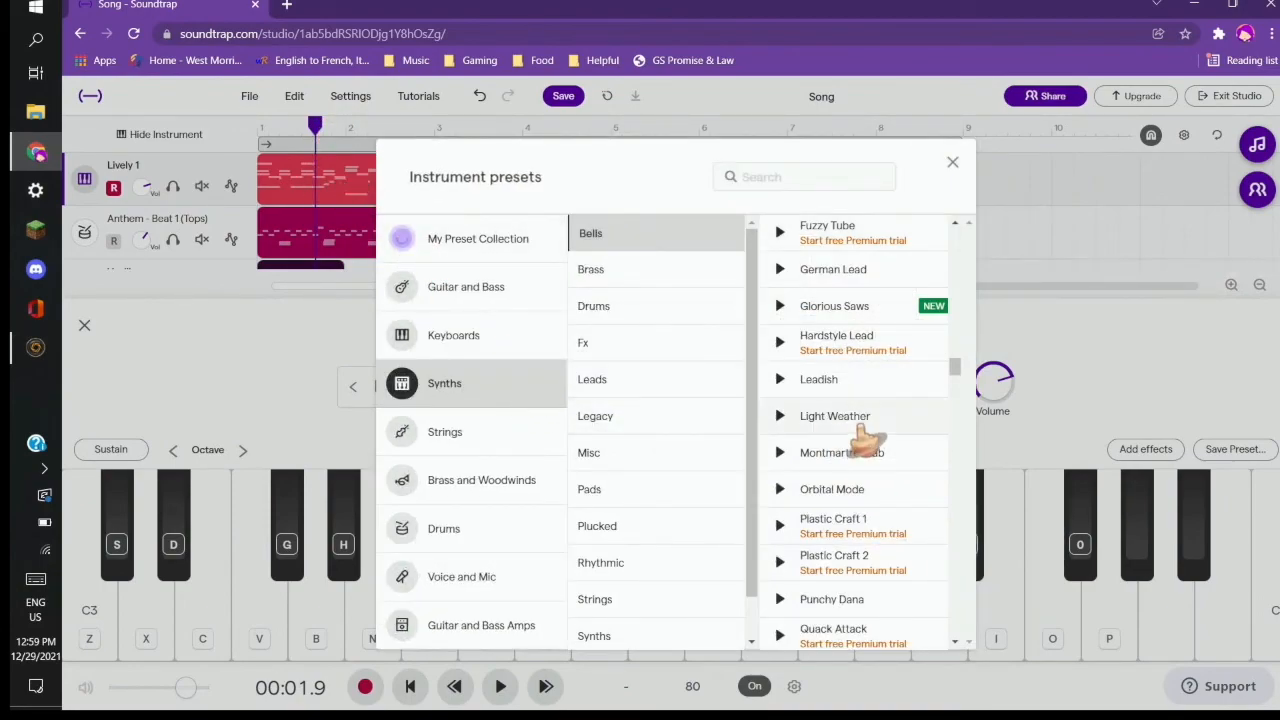
pyautogui.scroll(5, 871, 300)
pyautogui.scroll(3, 875, 340)
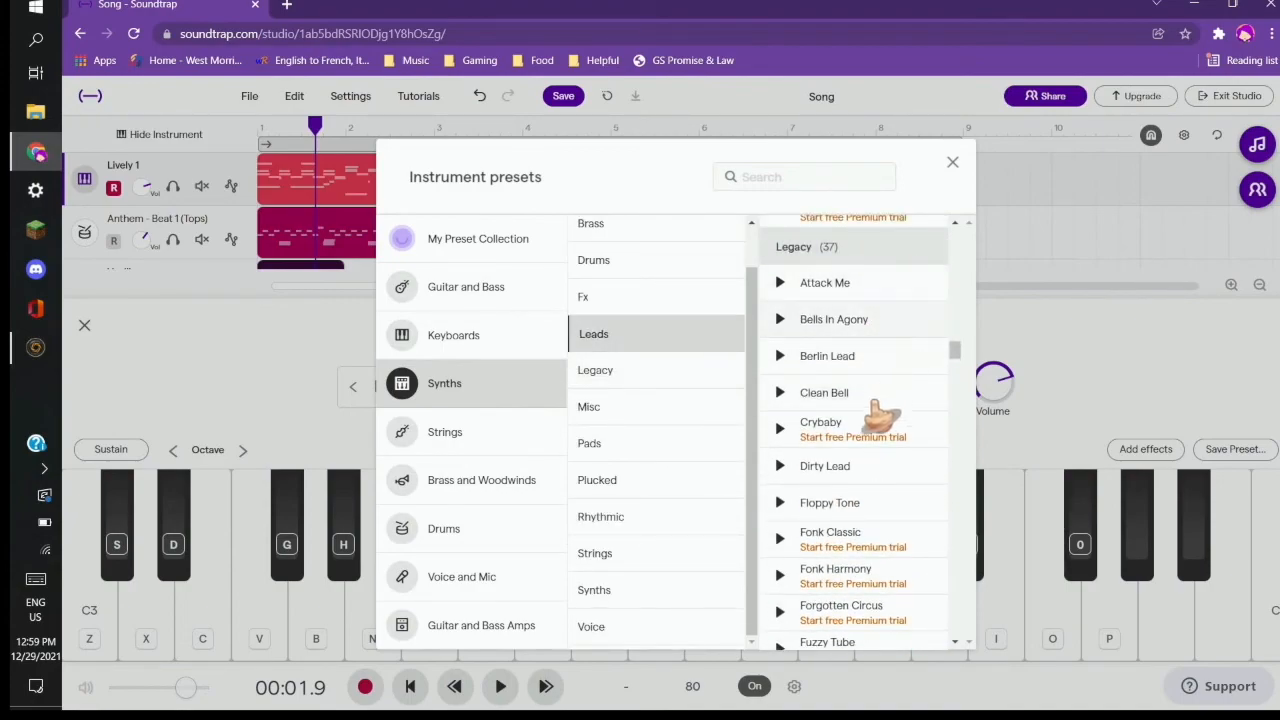
pyautogui.click(630, 555)
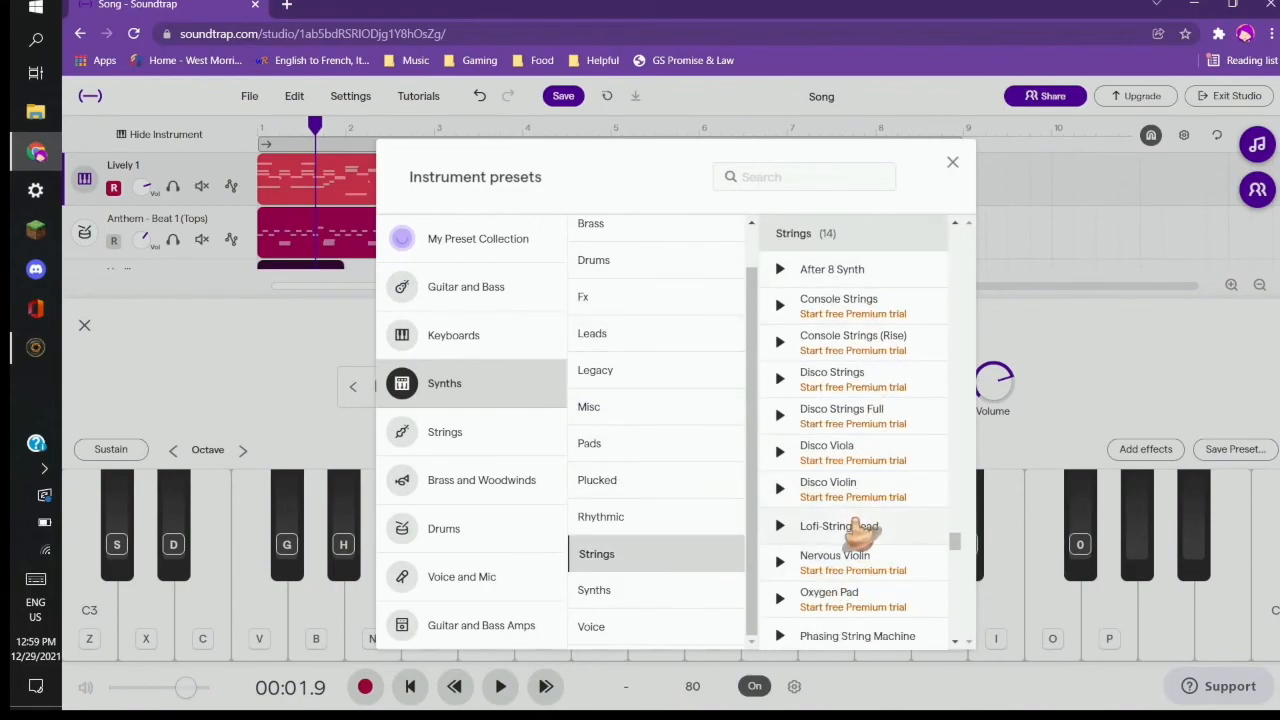
pyautogui.click(858, 528)
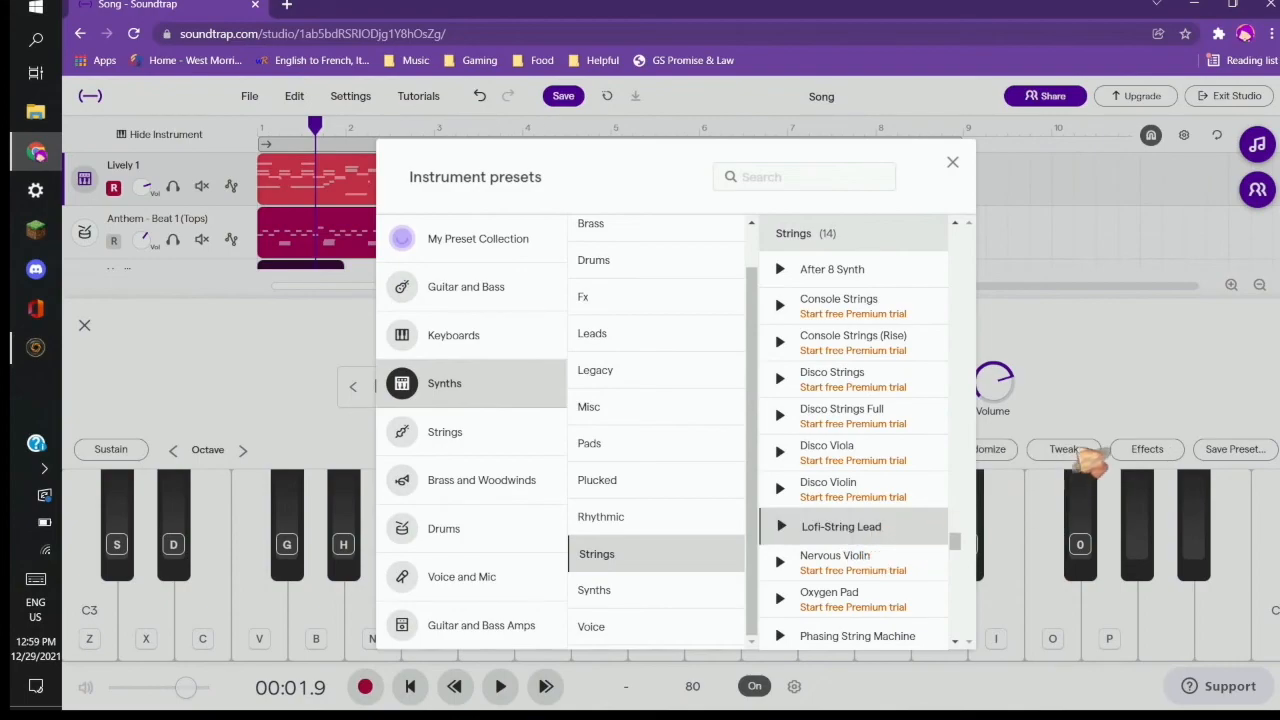
pyautogui.click(952, 162)
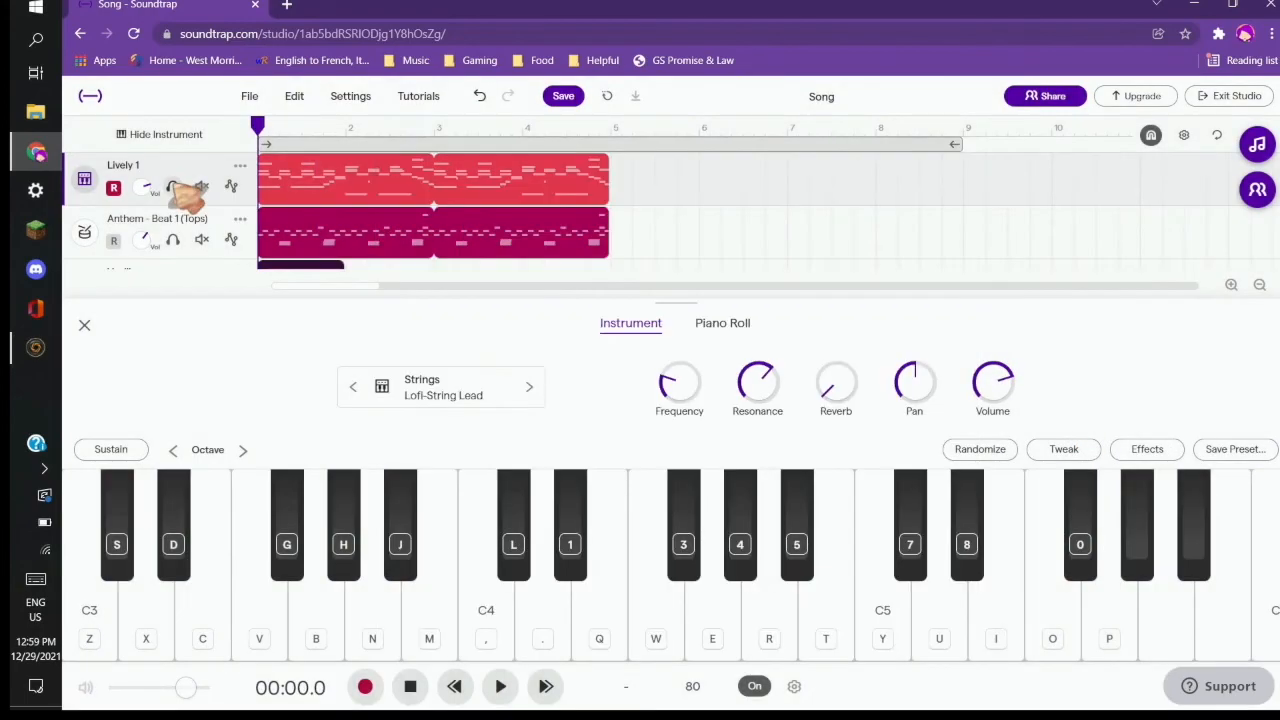
# Step: Solo the Lively 1 track, listen to its beginning with the new sound, and close the instrument view
pyautogui.click(172, 187)
pyautogui.press('space')
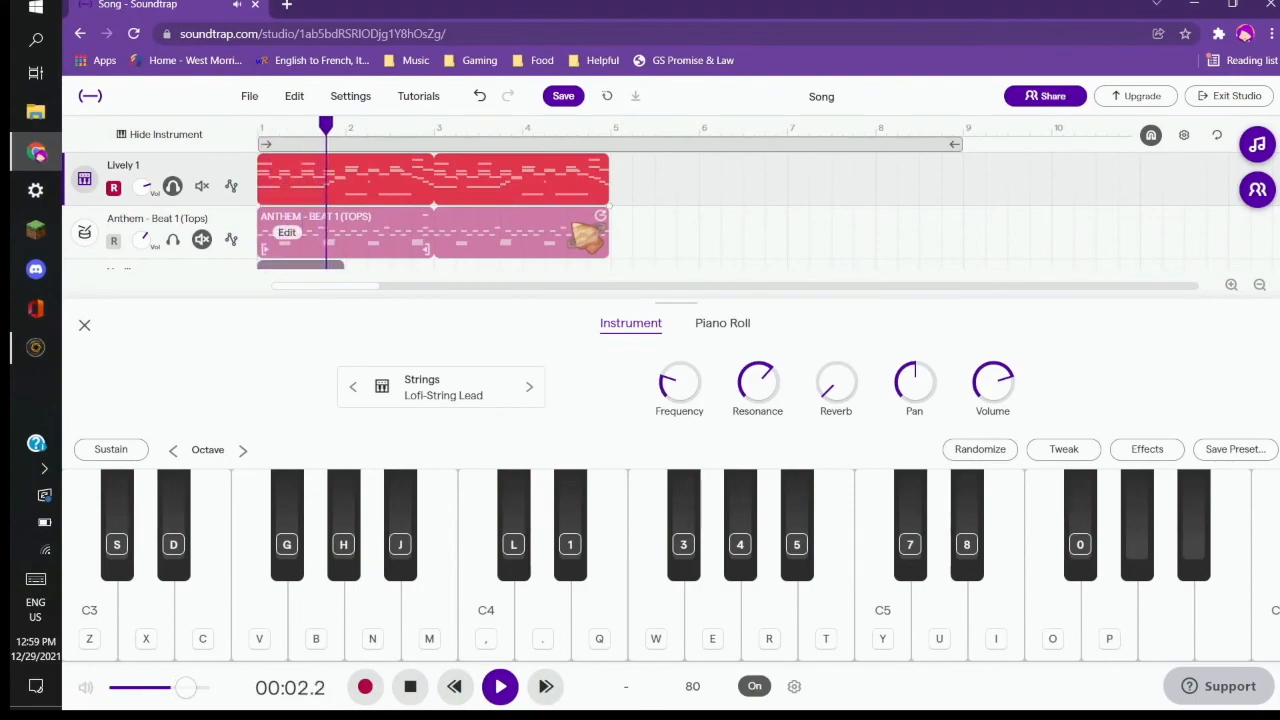
pyautogui.press('space')
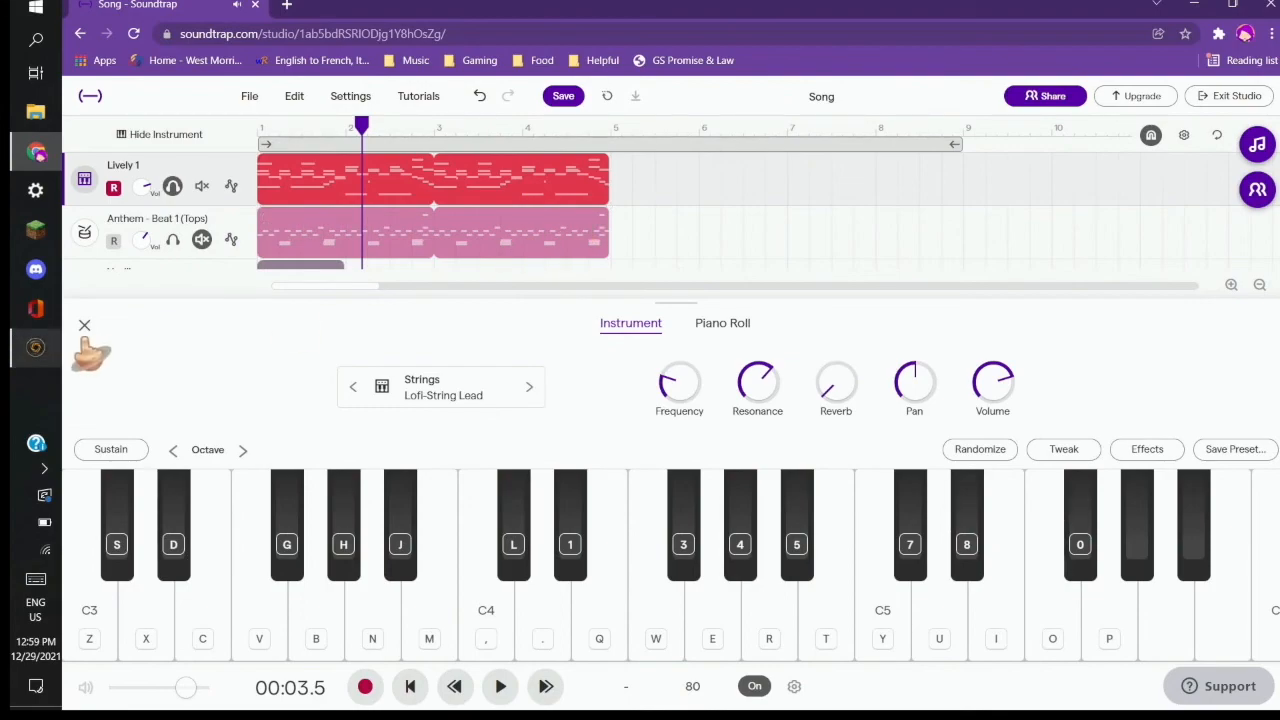
pyautogui.click(86, 327)
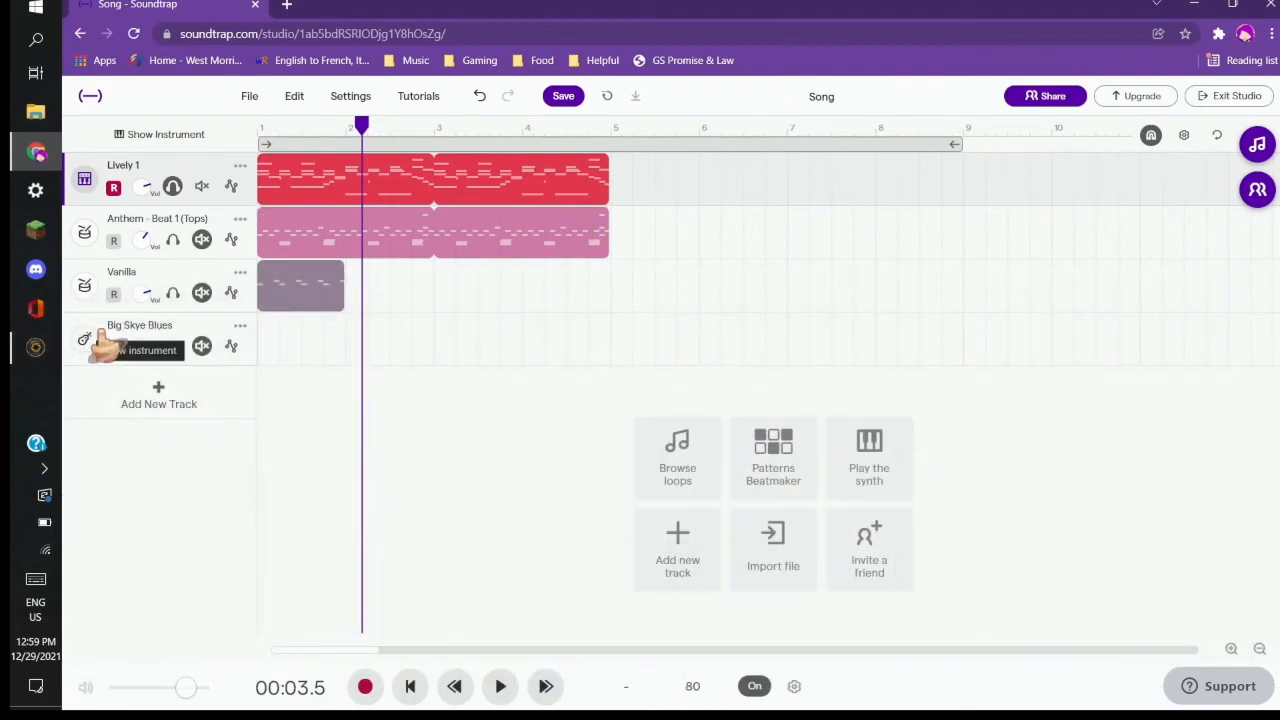